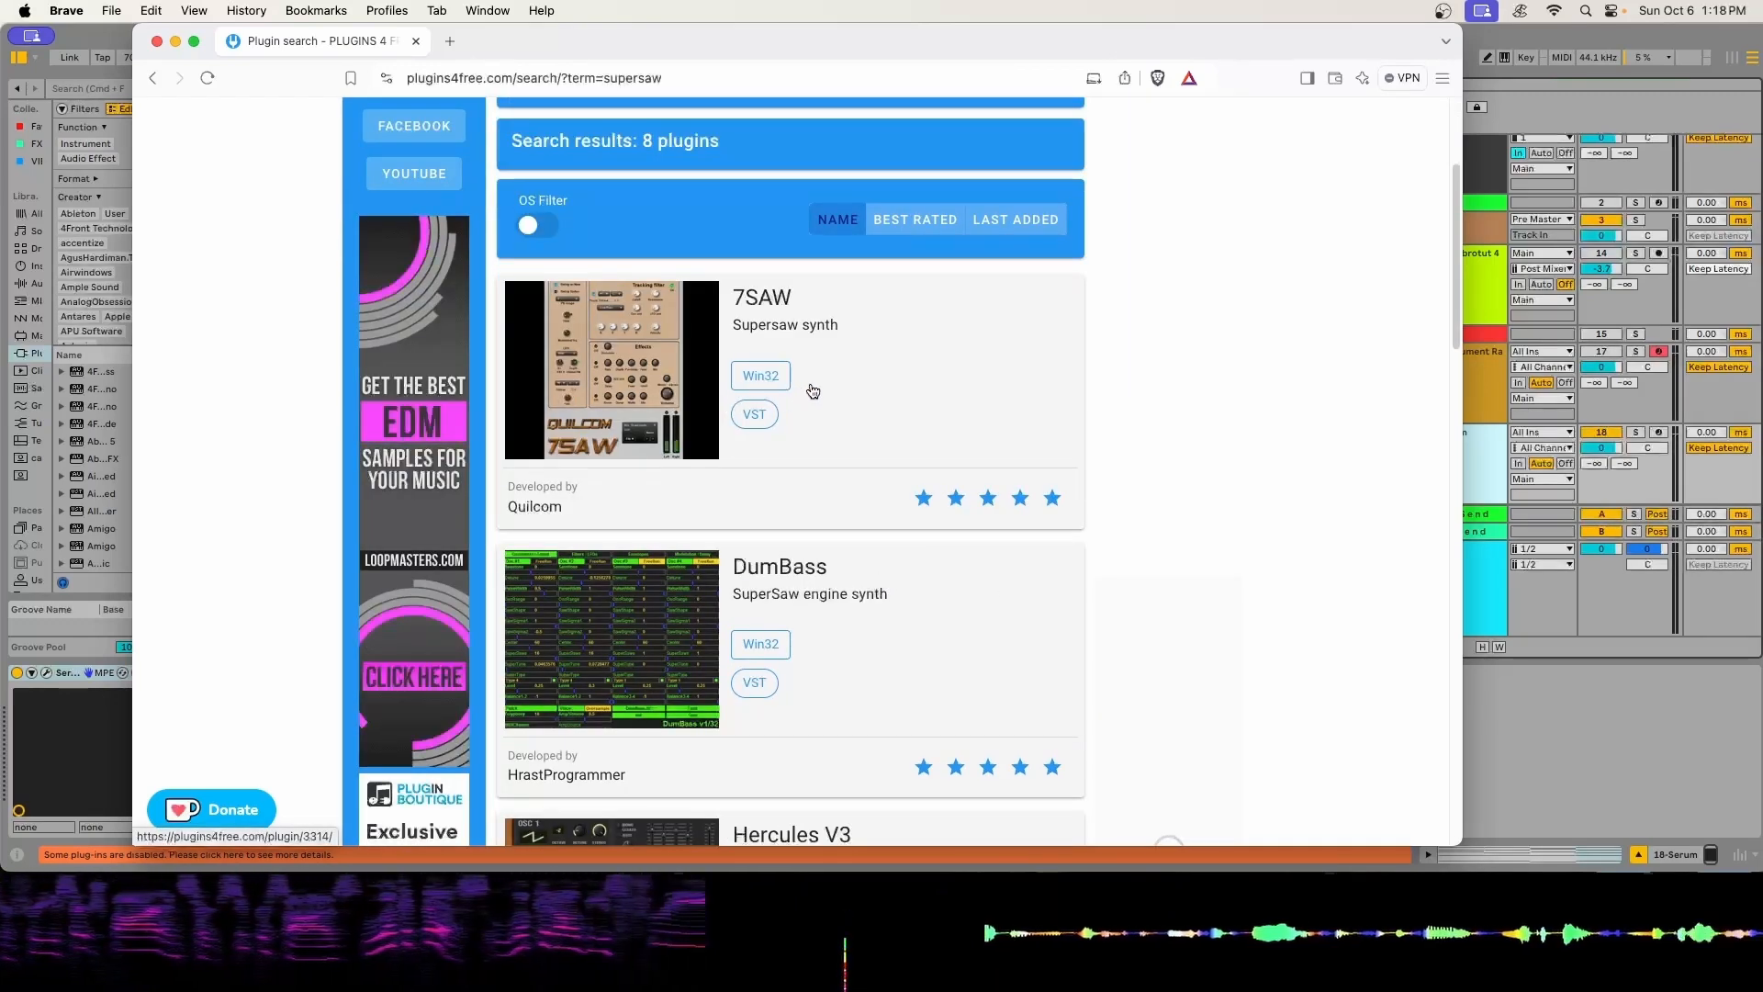
# - Look through the free plugin search results for supersaw synths
pyautogui.scroll(-10, 813, 395)
pyautogui.scroll(-7, 817, 398)
# - Audition the chord progression from bar 1 in Ableton Live with the 18 Serum track soloed, and clear the solo
pyautogui.scroll(-2, 818, 404)
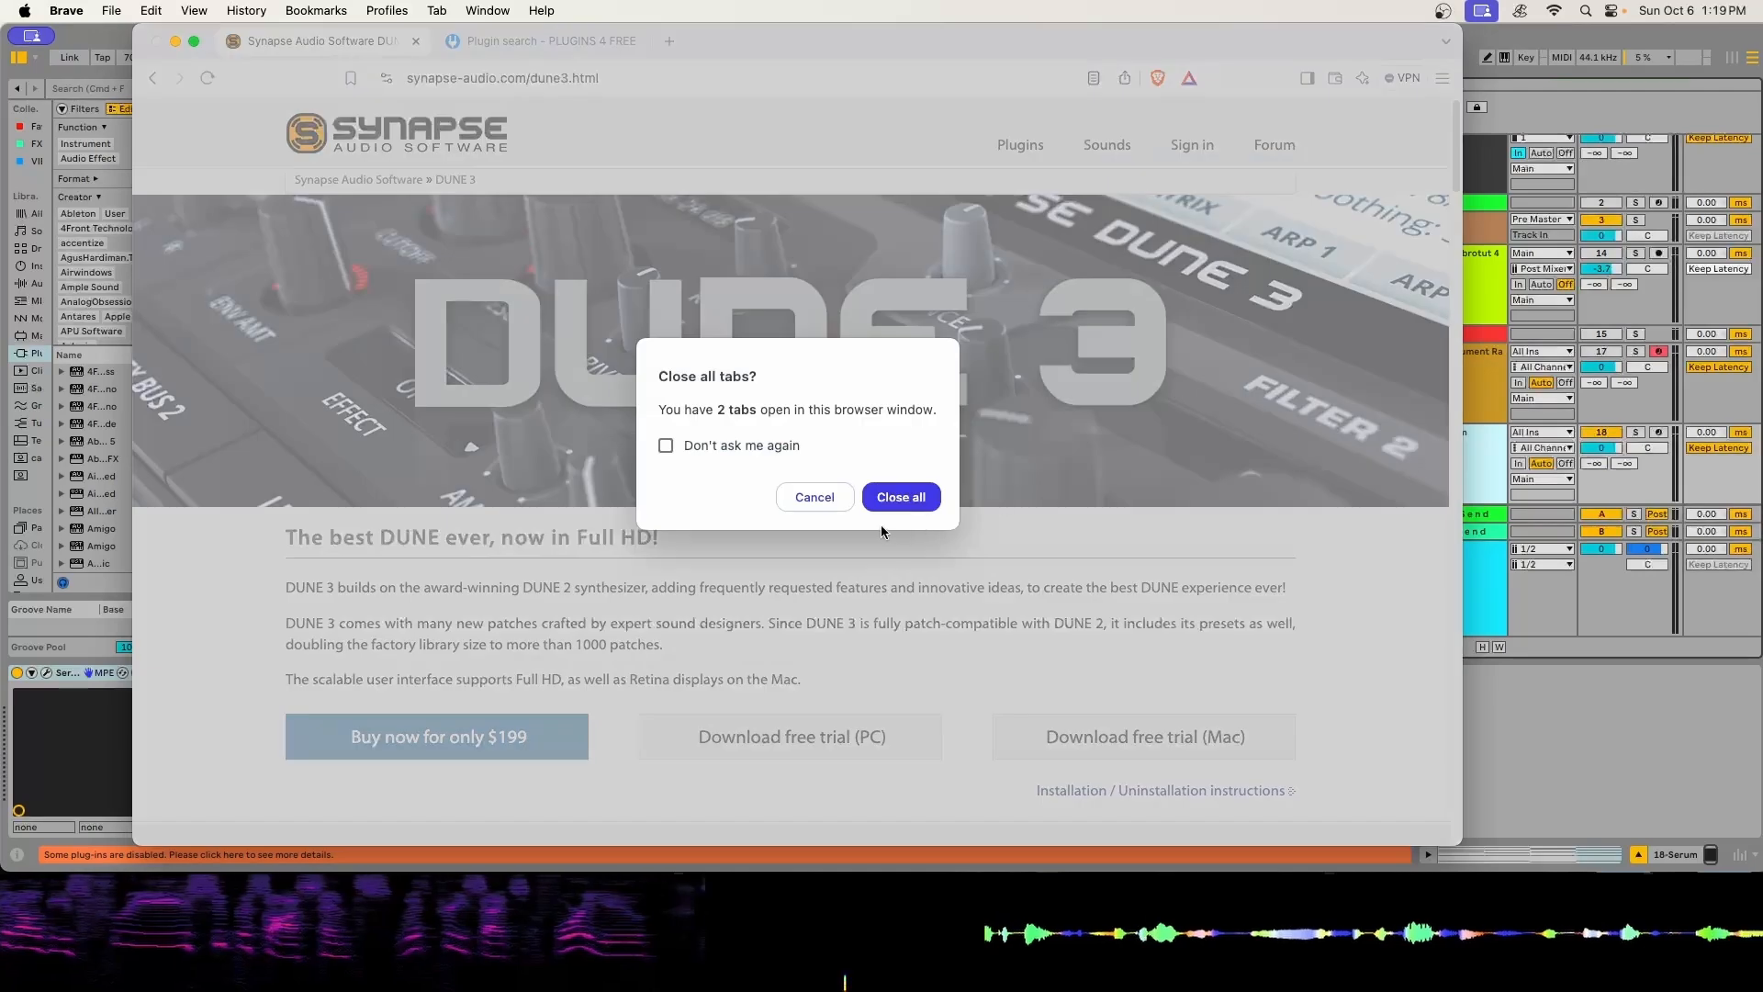
pyautogui.click(899, 497)
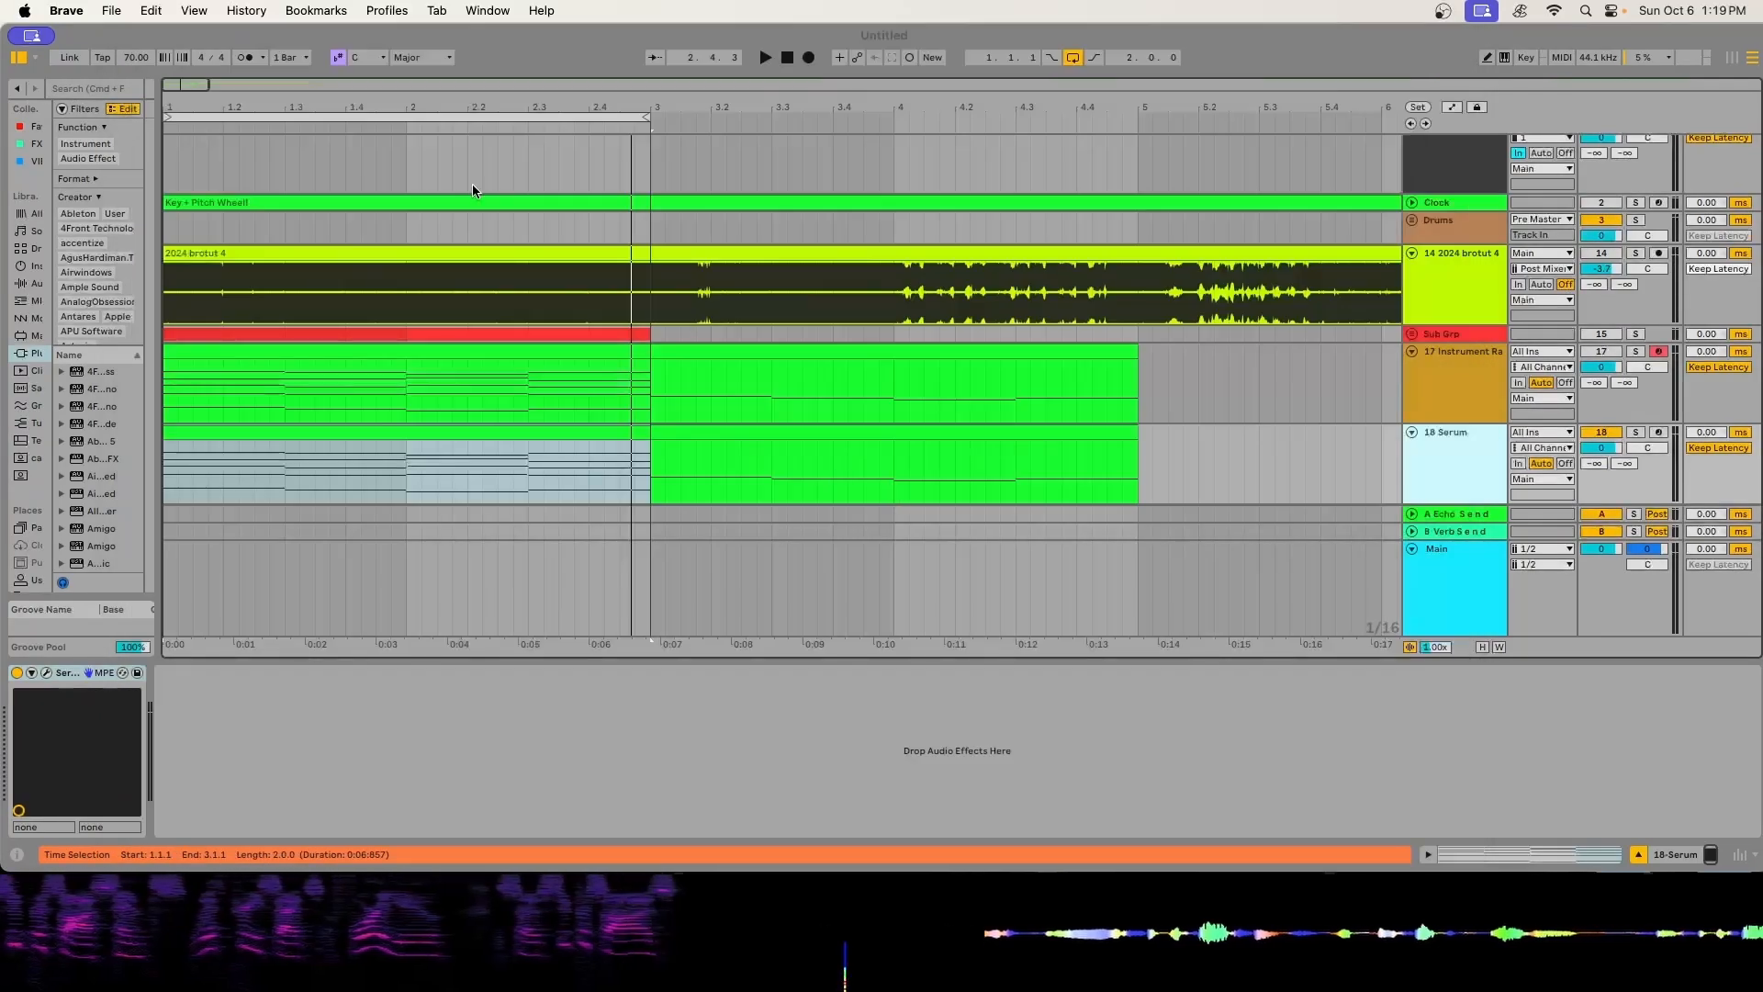
pyautogui.scroll(-1, 496, 161)
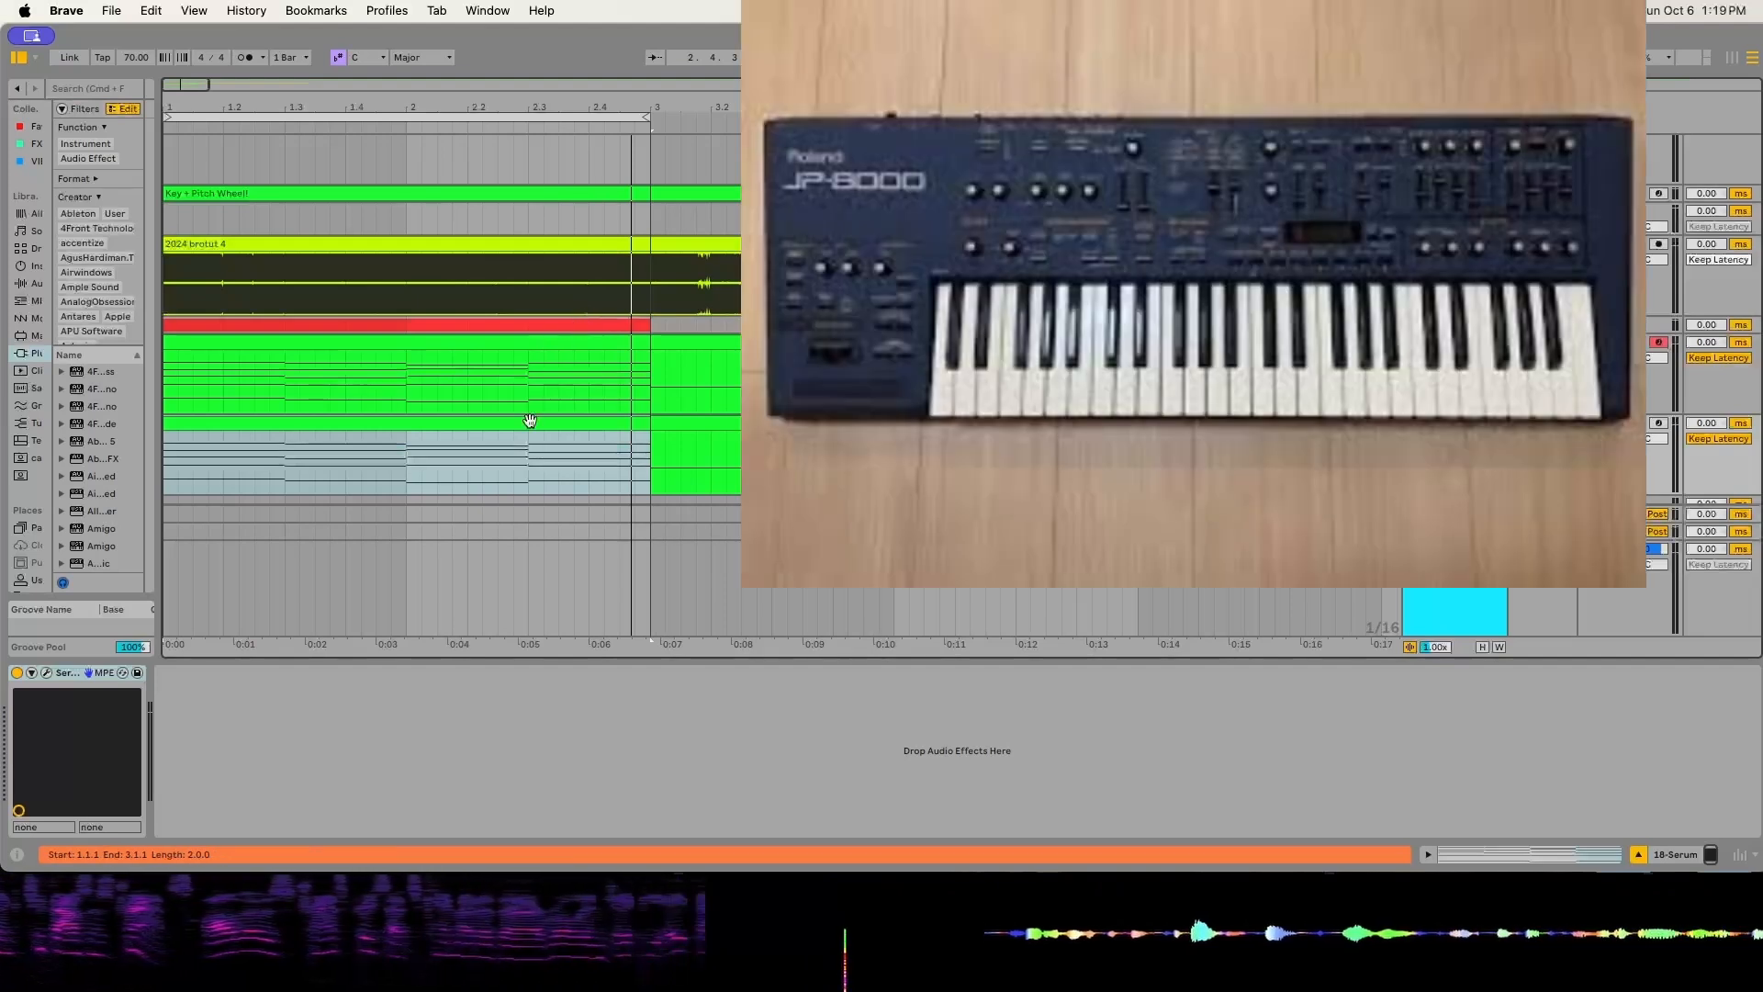
pyautogui.click(189, 88)
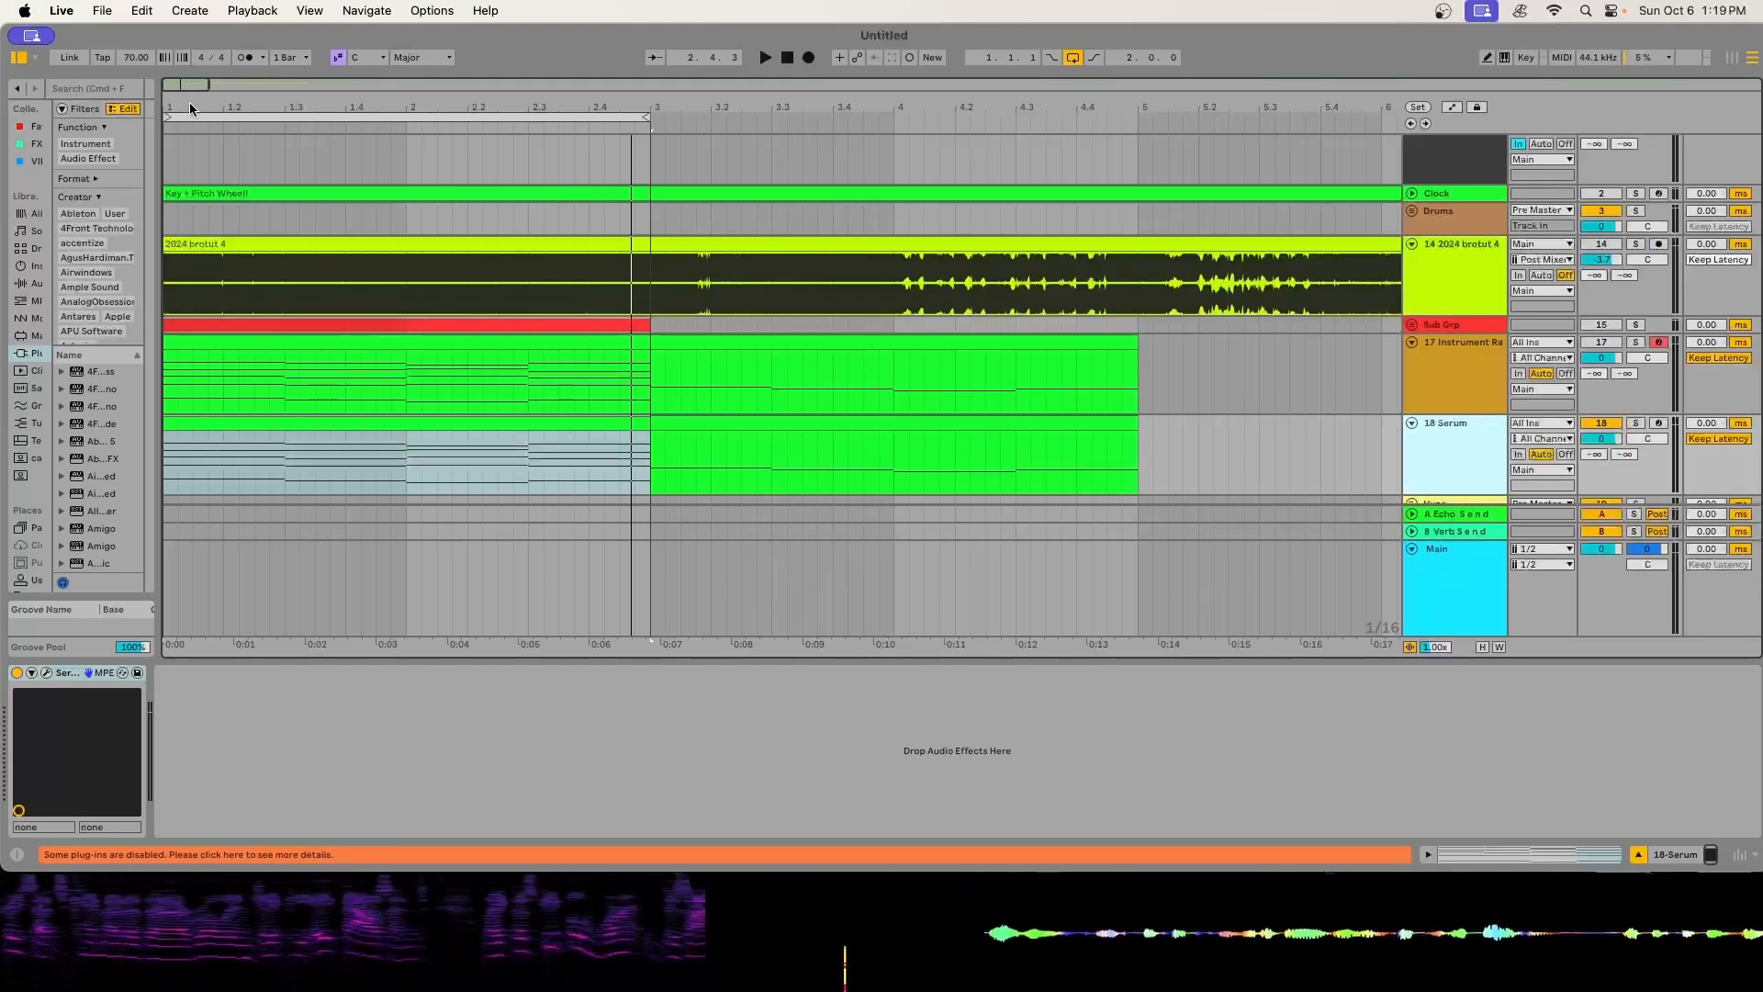
pyautogui.moveTo(191, 89); pyautogui.dragTo(489, 215)
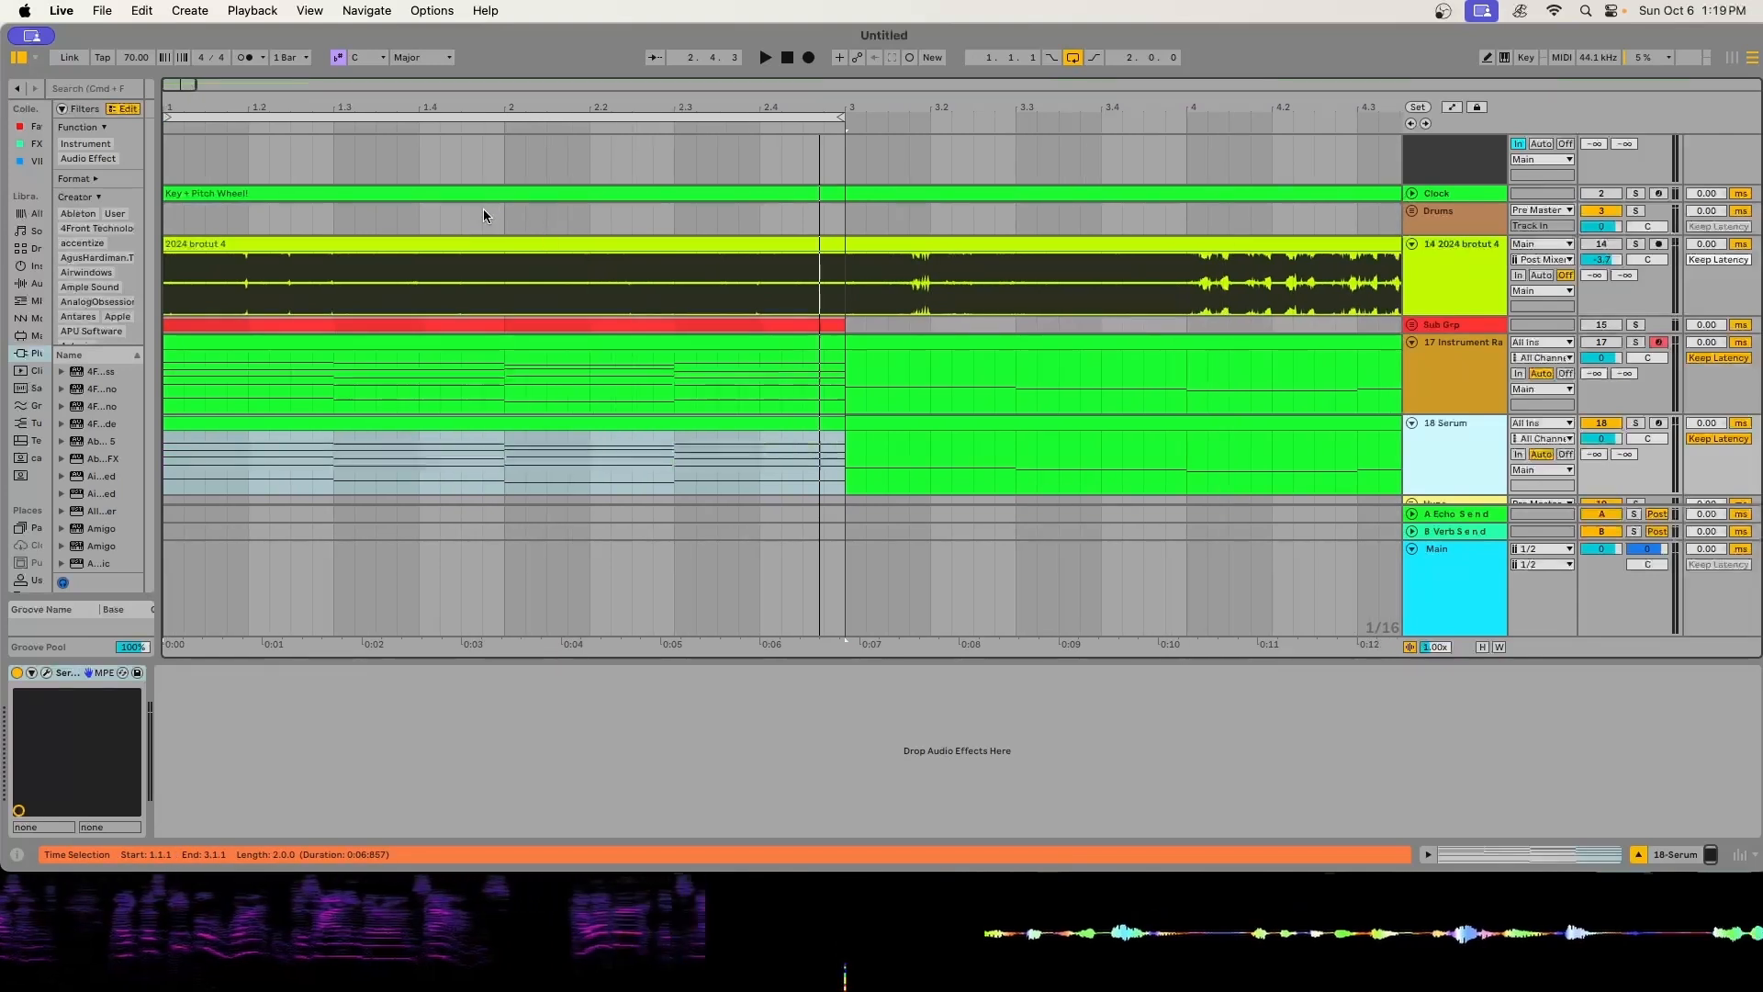
pyautogui.moveTo(188, 84)
pyautogui.mouseDown()
pyautogui.moveTo(185, 65)
pyautogui.moveTo(180, 86)
pyautogui.mouseUp()
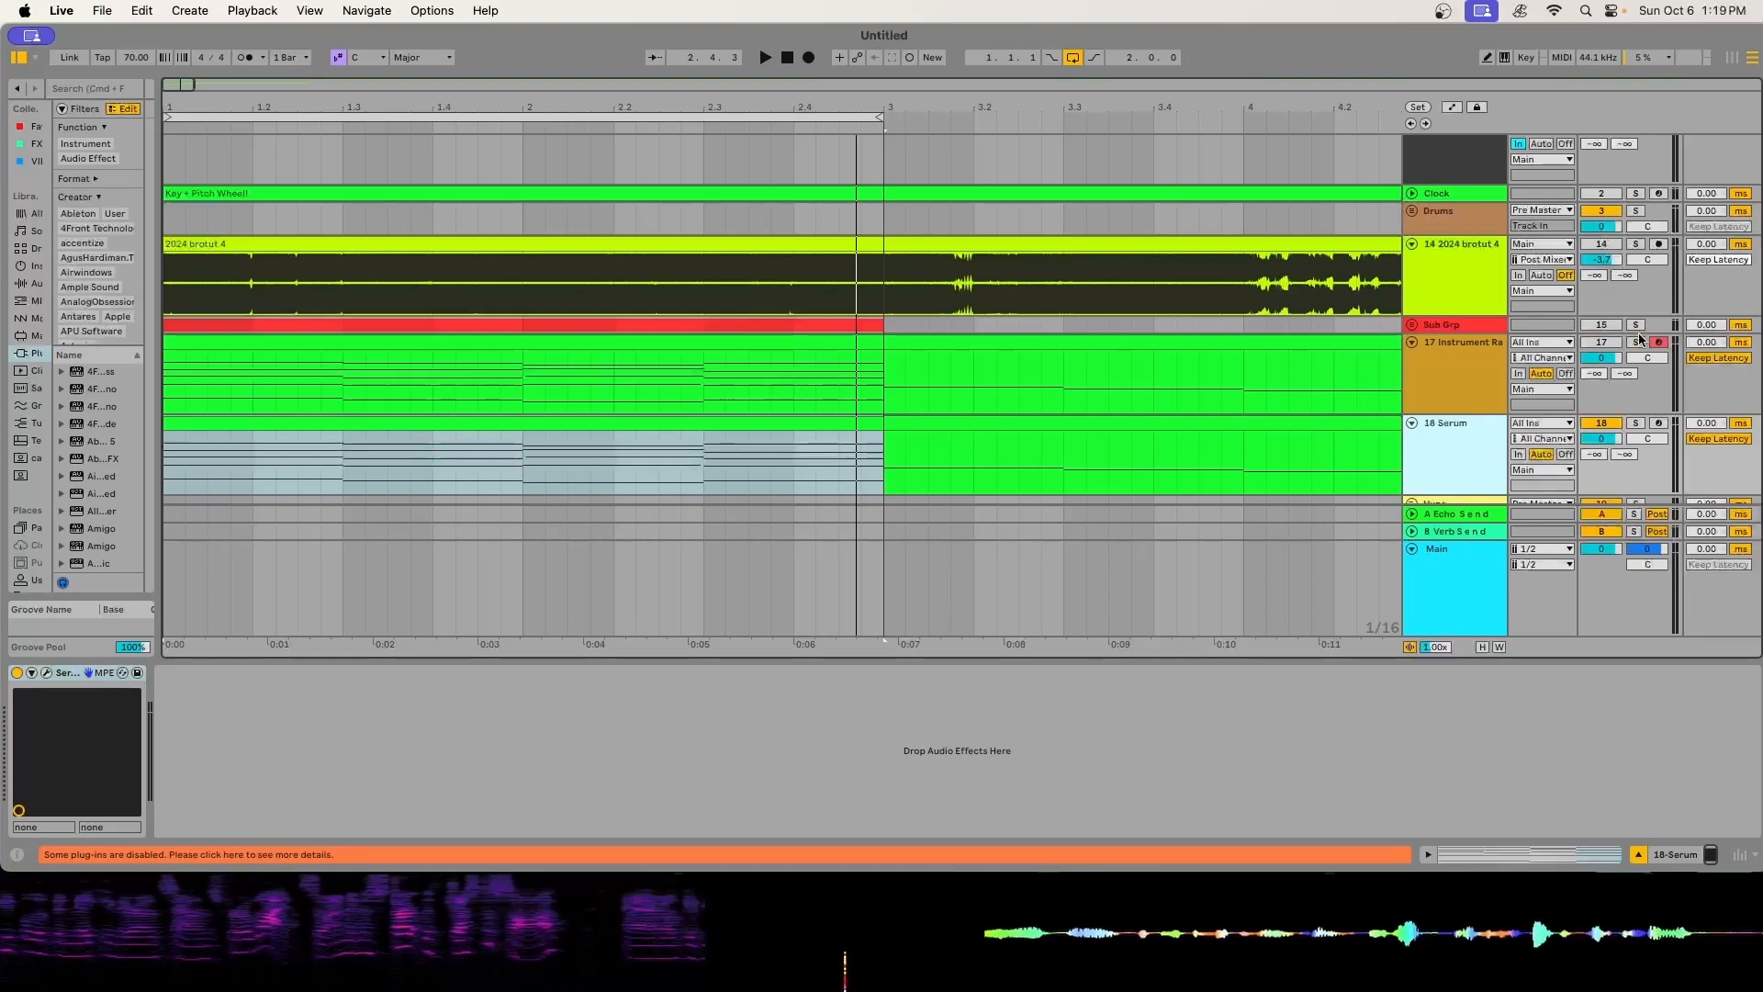
pyautogui.click(1636, 424)
pyautogui.press('space')
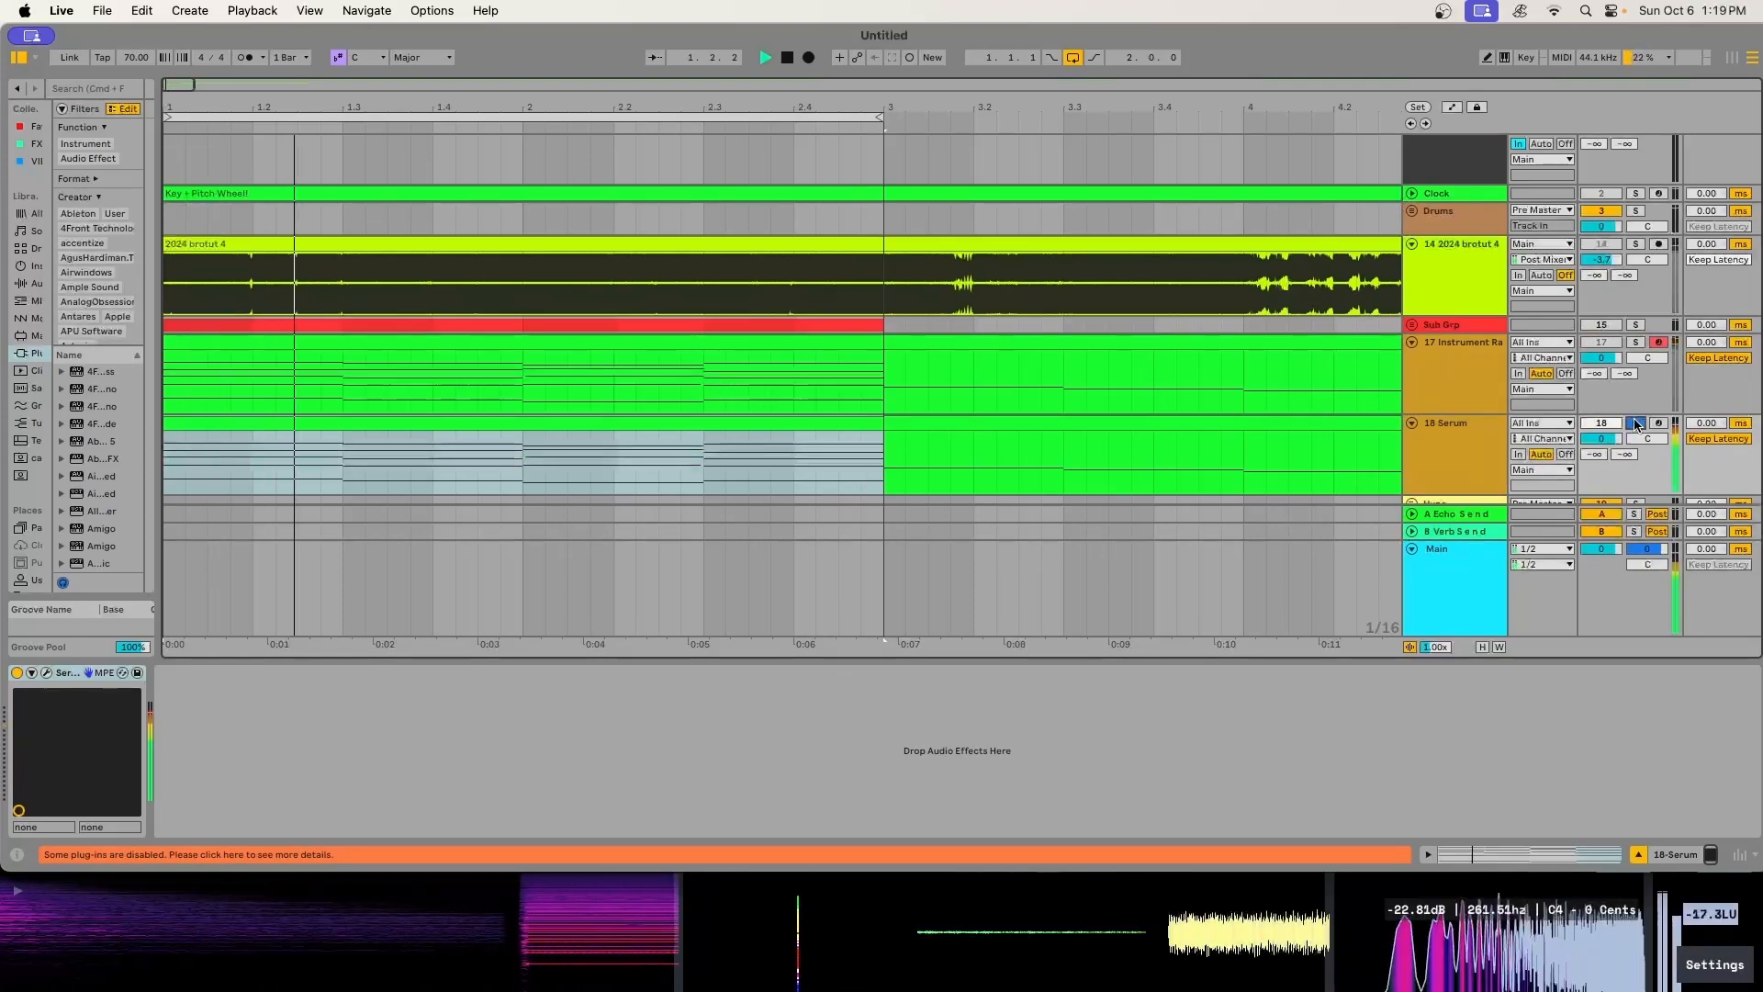
pyautogui.click(1635, 343)
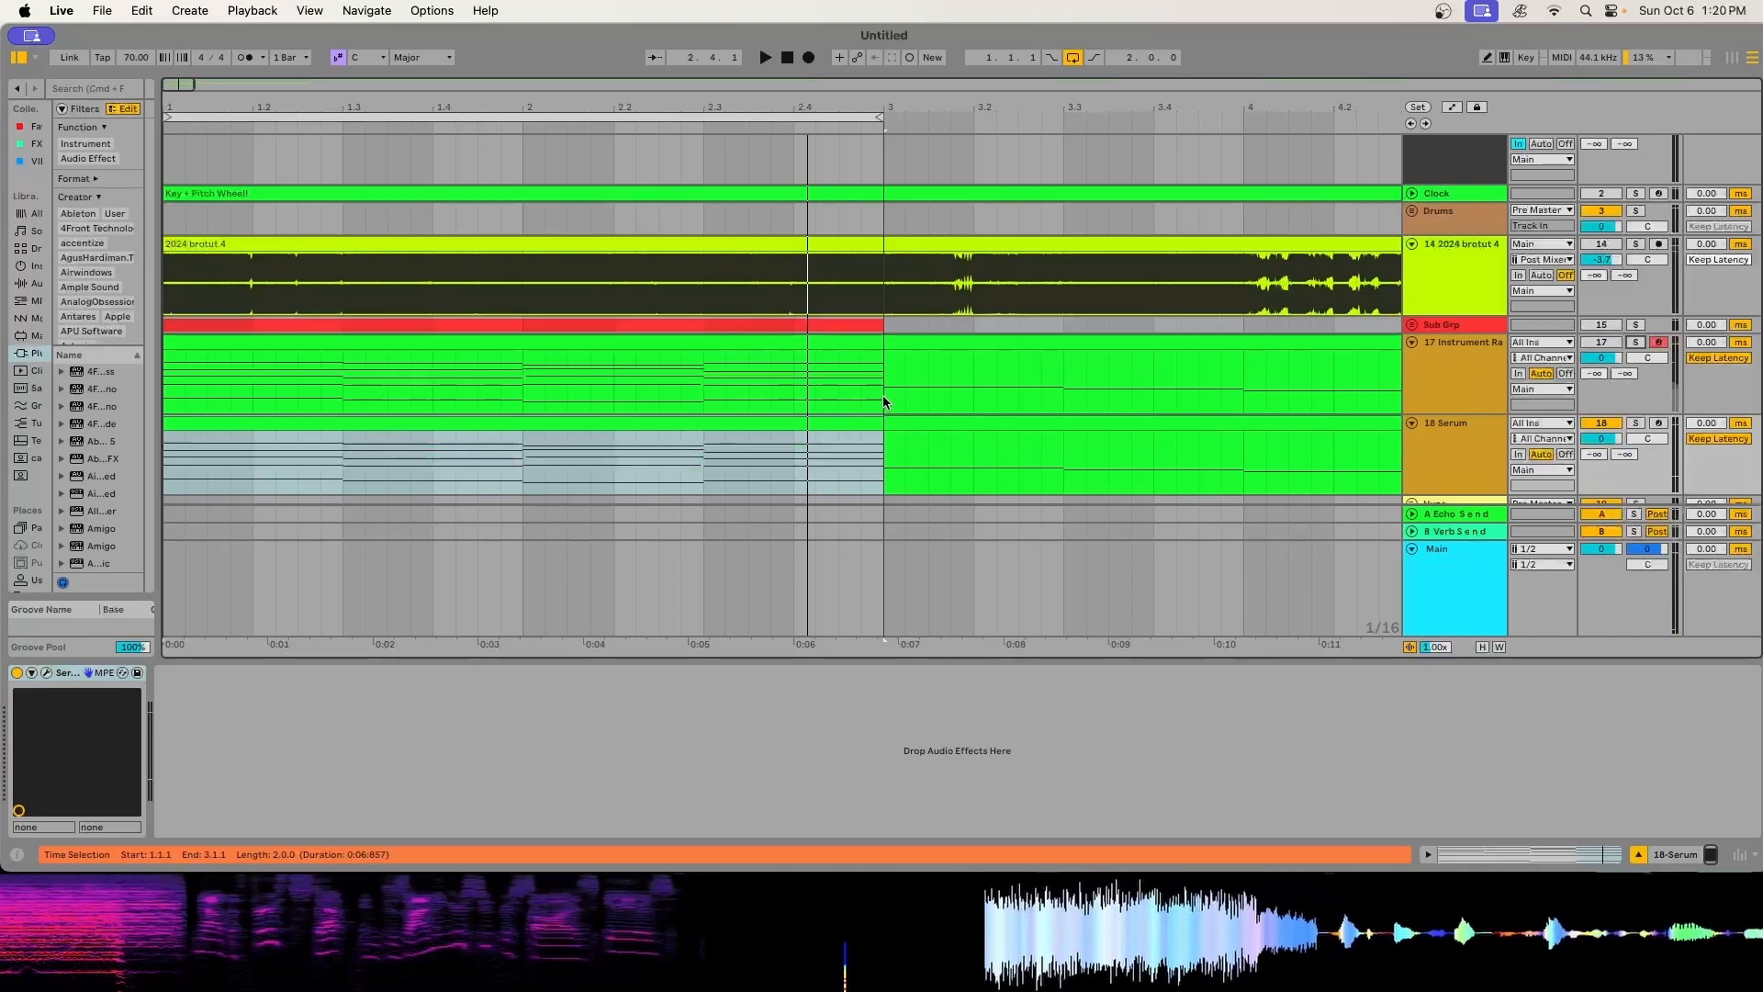
# - Listen to the chord clips from bar 3 and again from near the start of the 18 Serum clip
pyautogui.moveTo(189, 85); pyautogui.dragTo(191, 62)
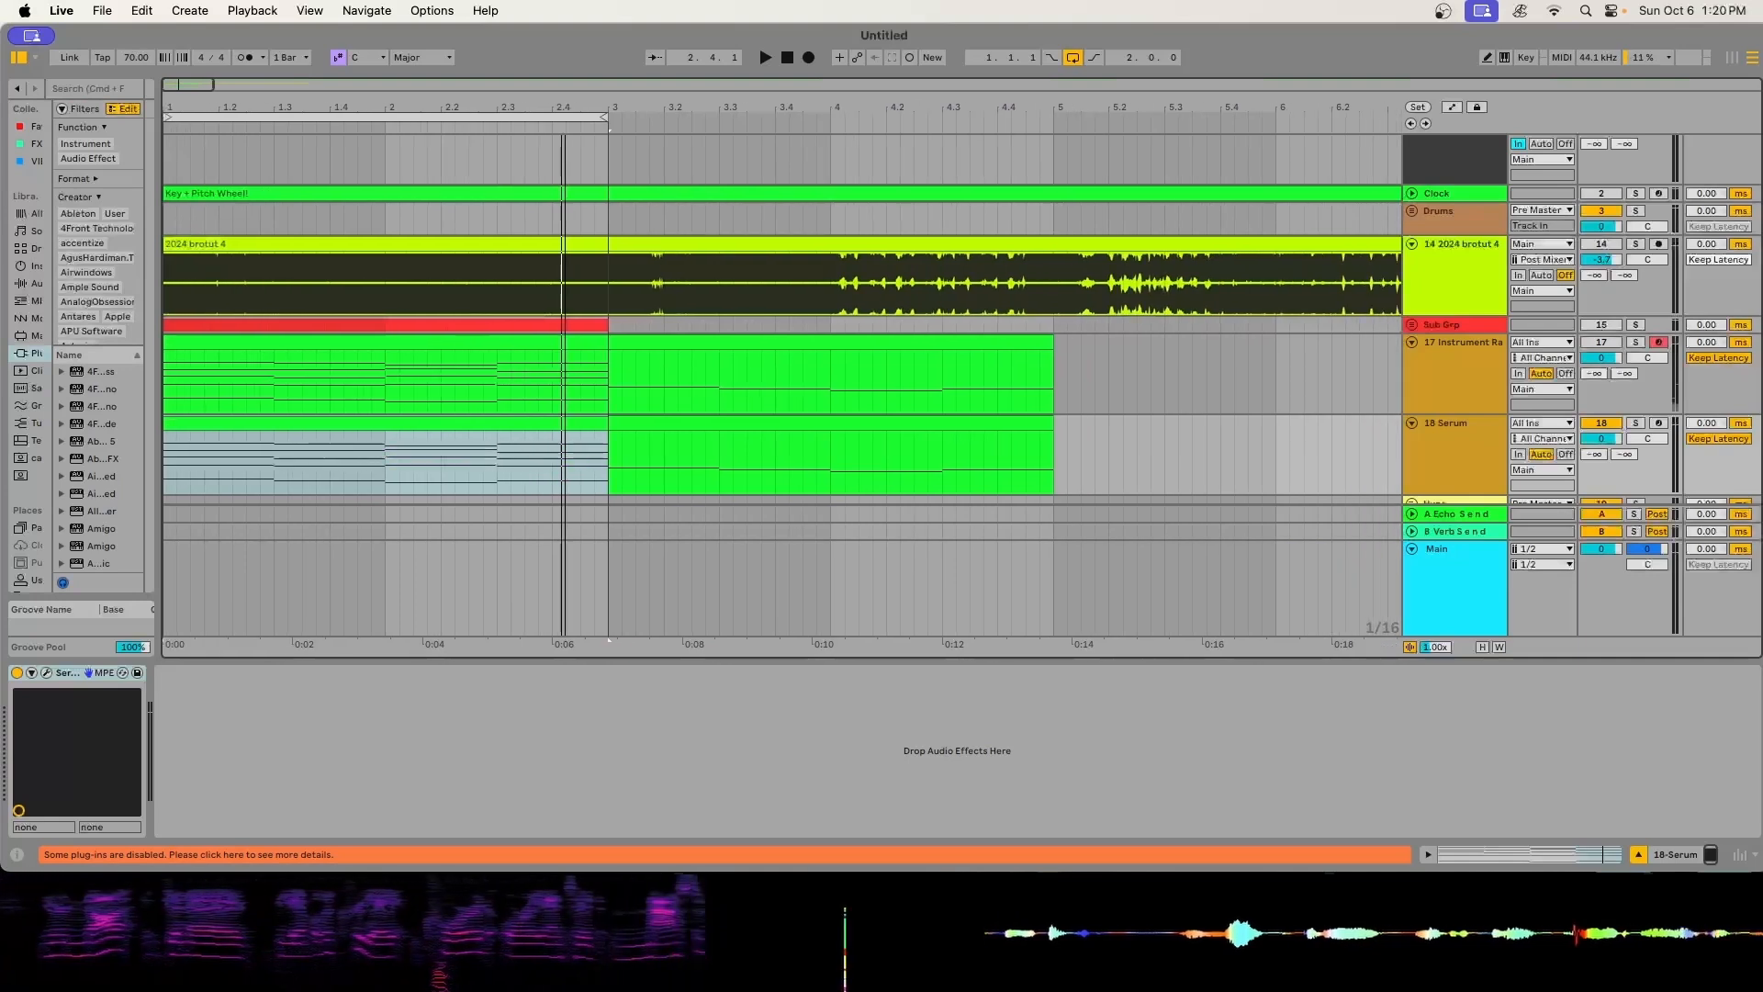
pyautogui.click(607, 390)
pyautogui.press('space')
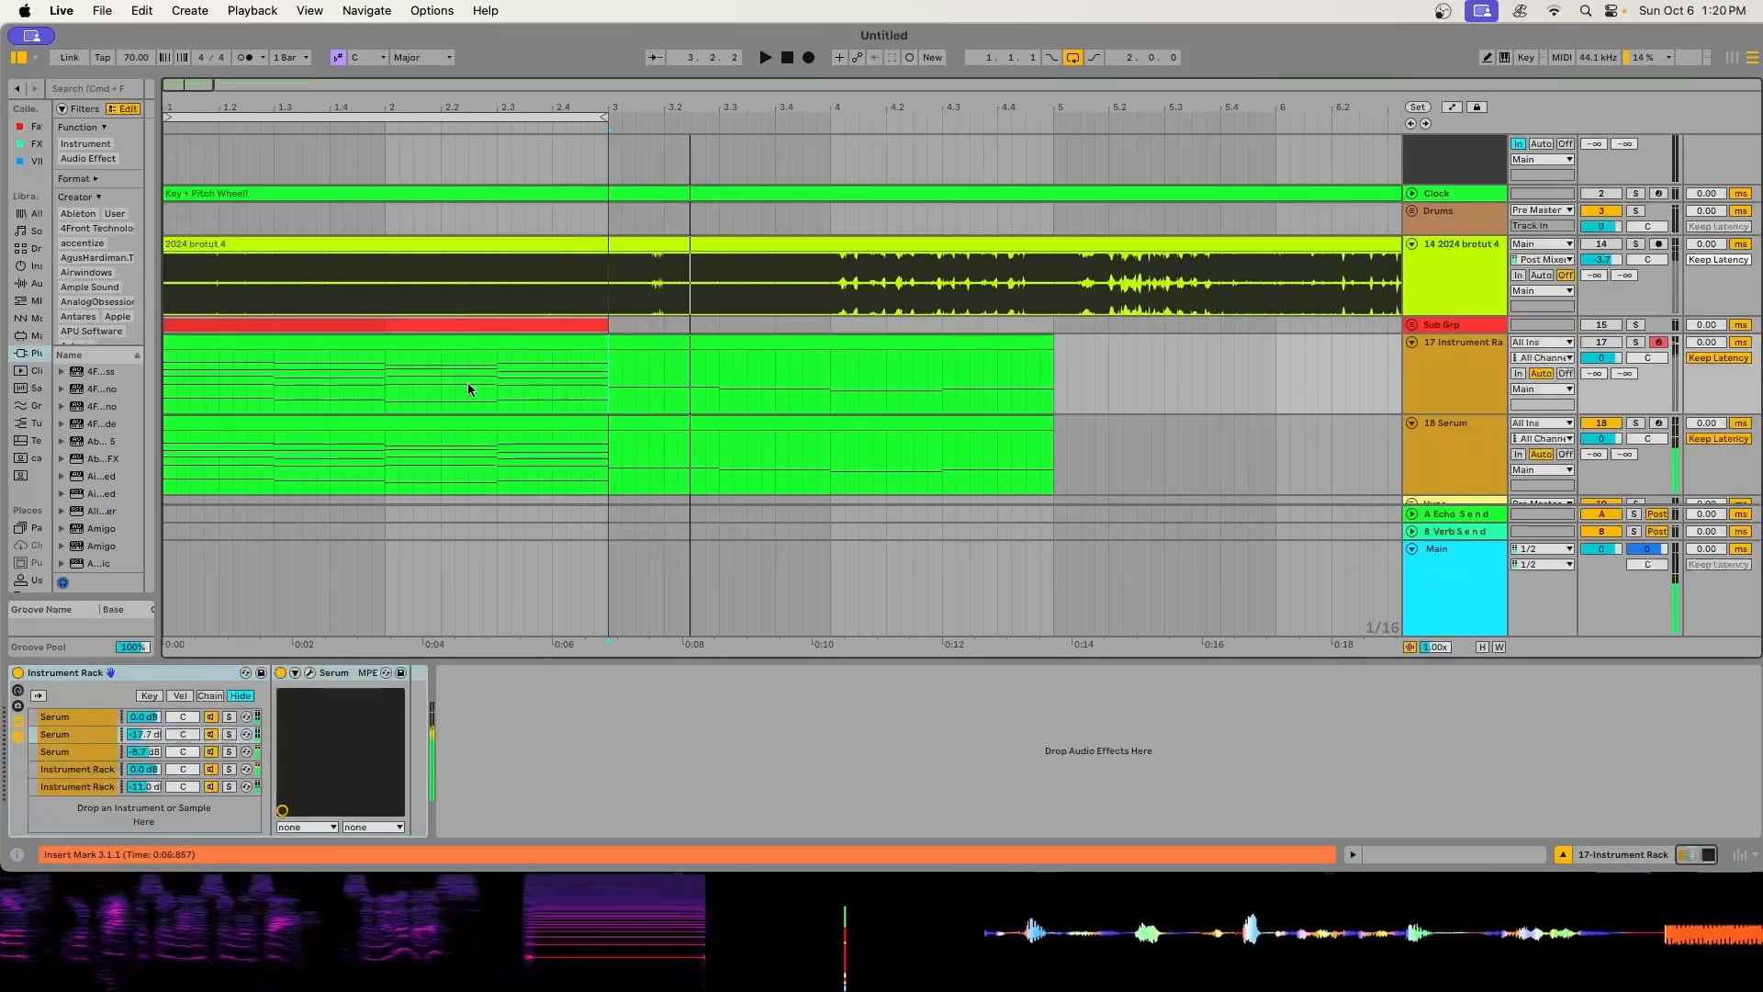
pyautogui.click(215, 421)
pyautogui.press('space')
# - Open the 18 Serum clip's chords in the note editor and enlarge it to fill the arrangement area
pyautogui.doubleClick(215, 422)
pyautogui.moveTo(752, 627); pyautogui.dragTo(795, 114)
pyautogui.scroll(-2, 695, 413)
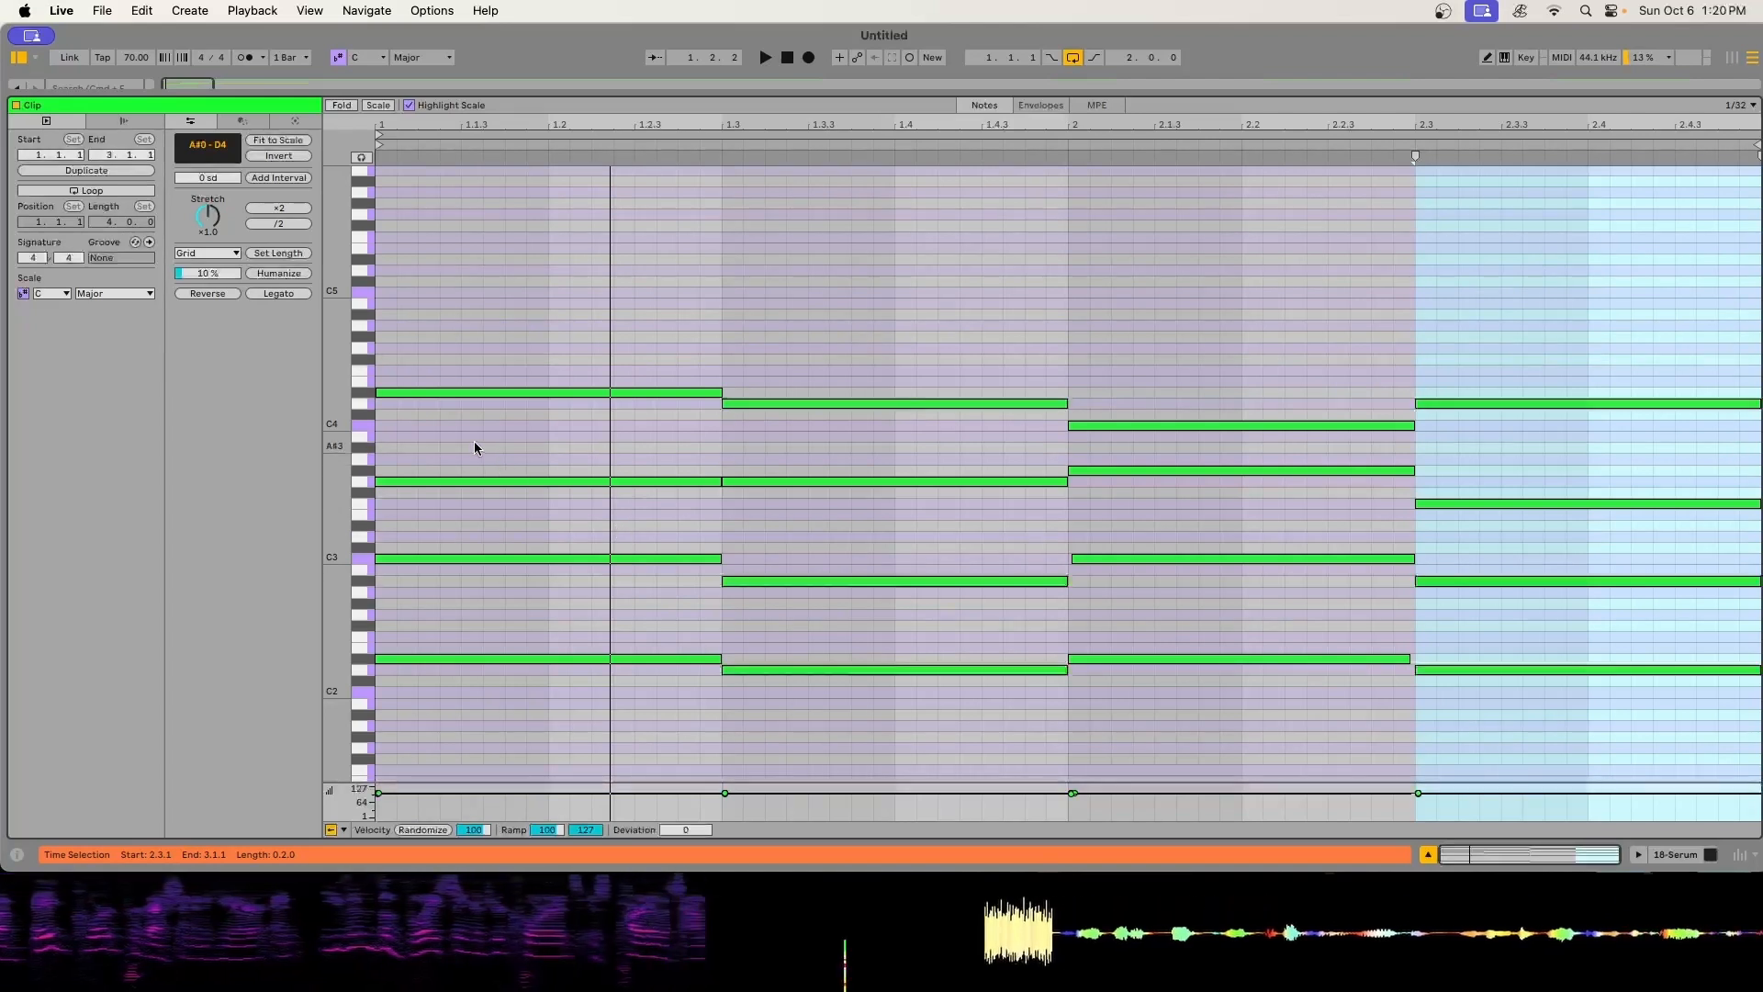
pyautogui.scroll(-3, 454, 496)
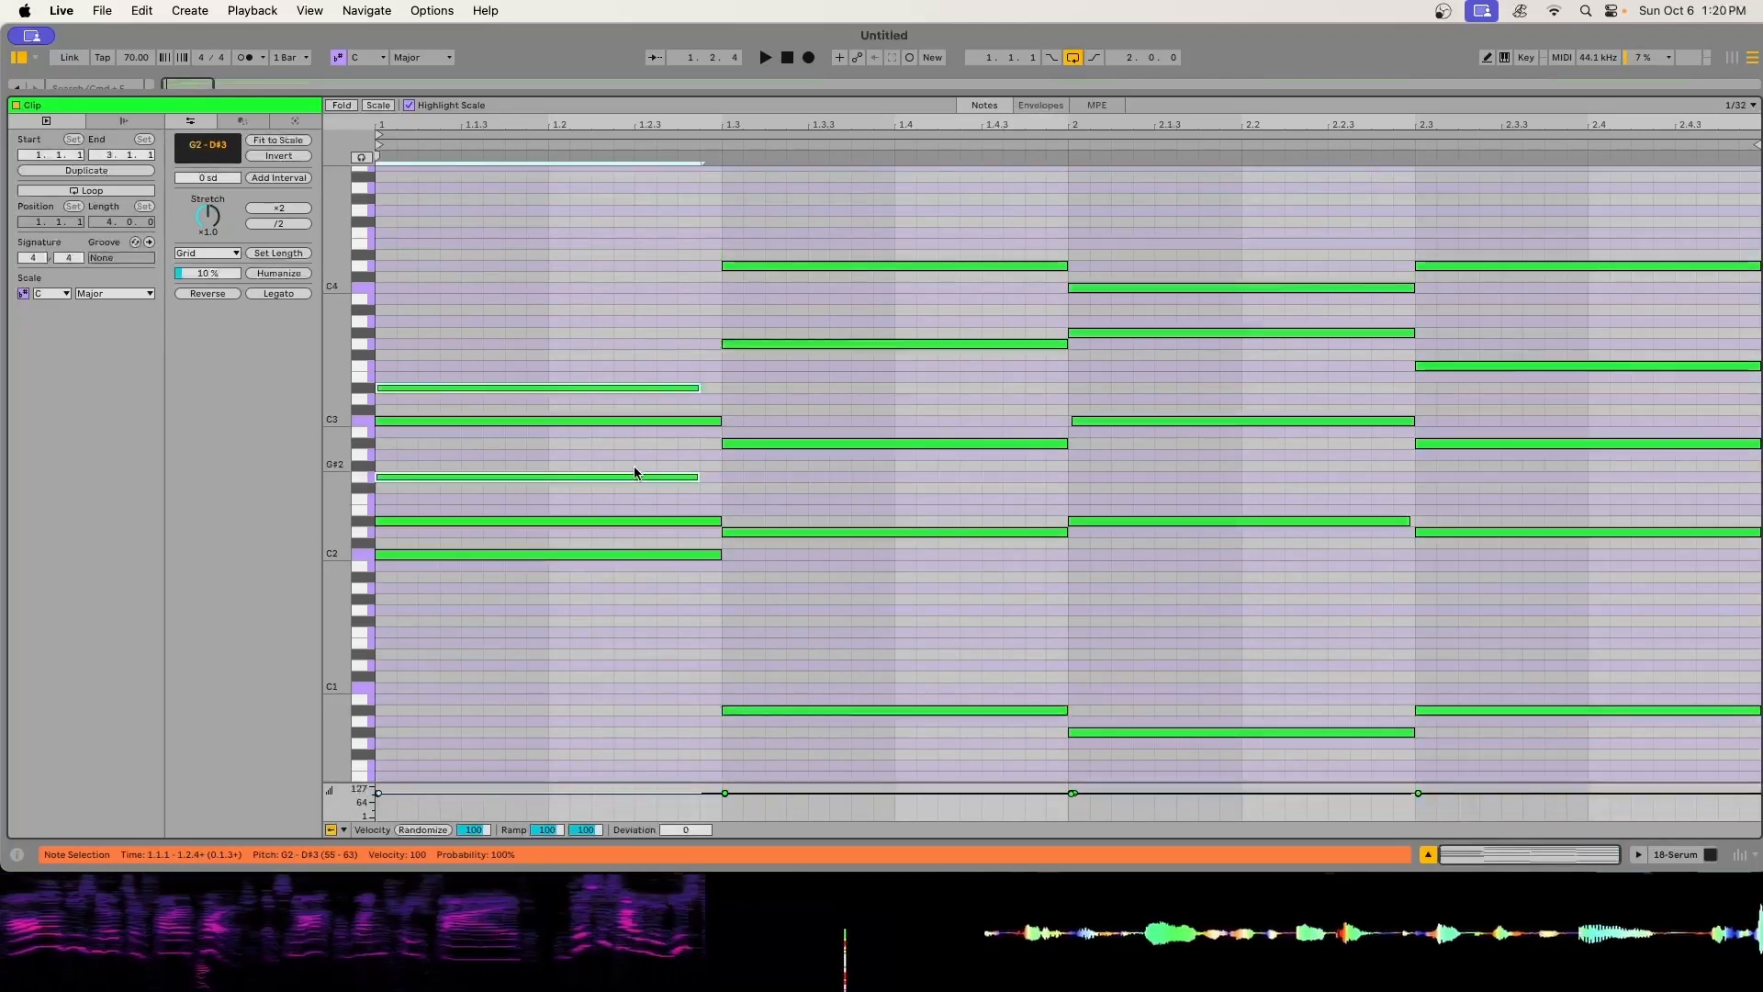
# - Transpose the first chord's selected G2 and D#3 notes up an octave and extend the selected notes to 1.3
pyautogui.hotkey('shift', 'Up')
pyautogui.hotkey('shift', 'Right')
pyautogui.scroll(-2, 731, 471)
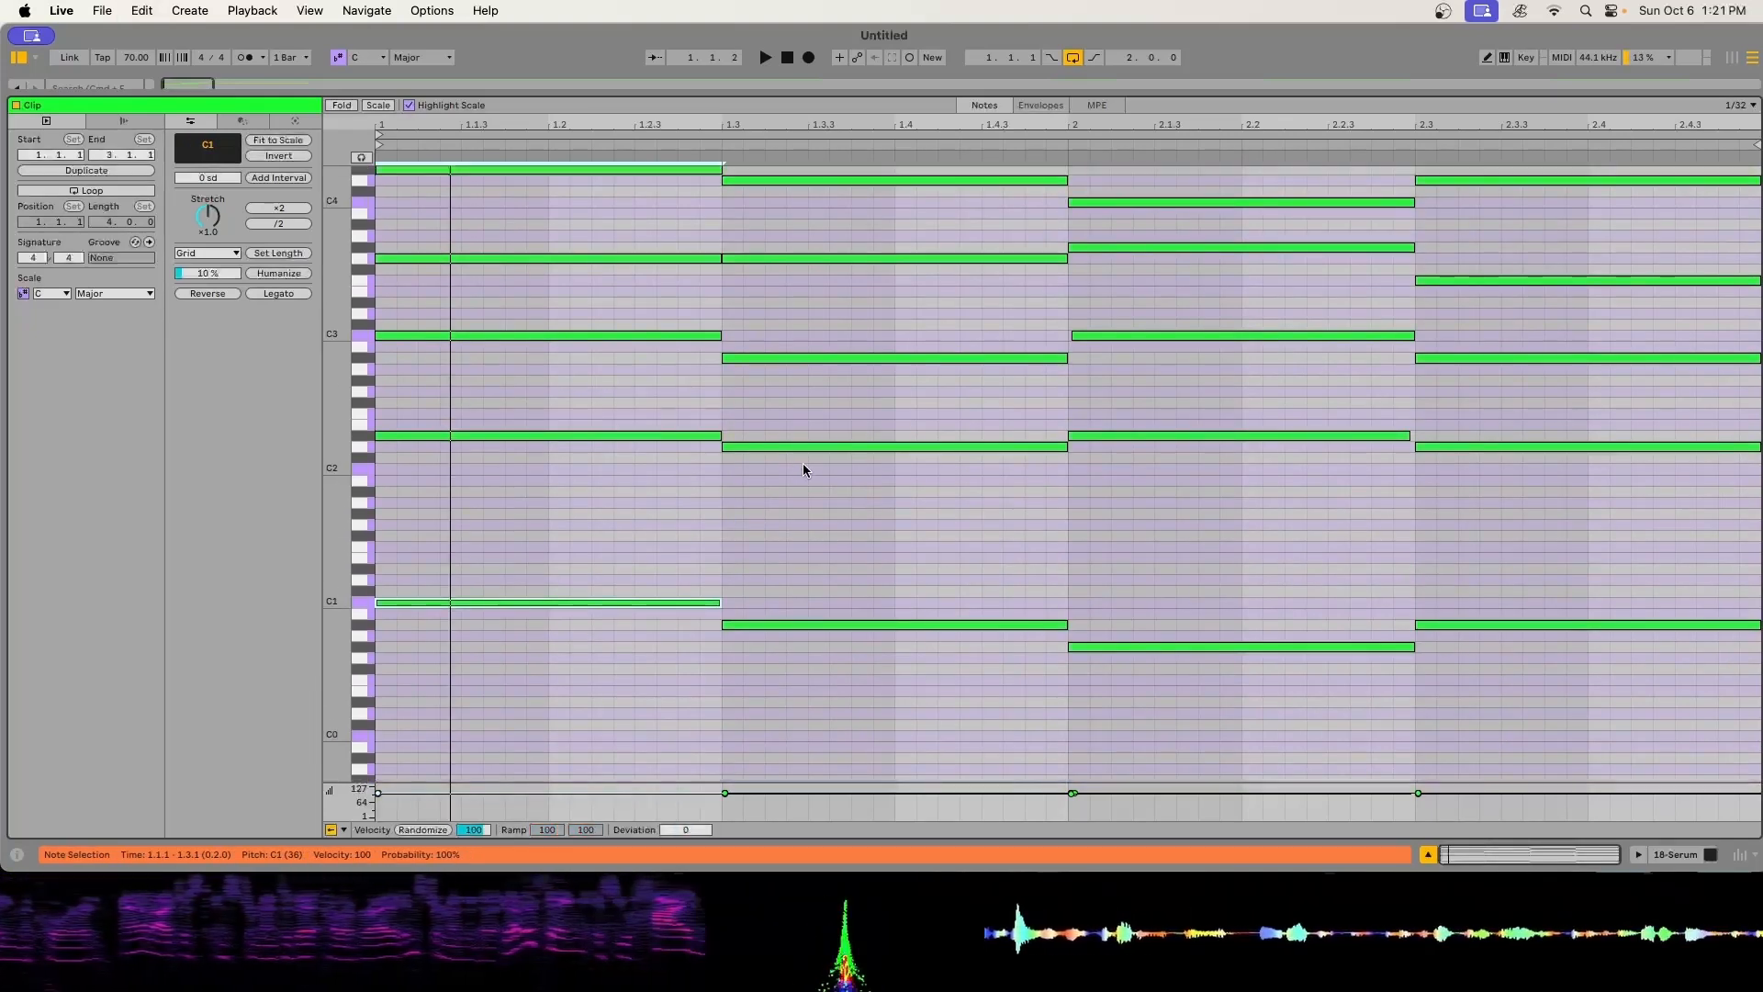
# - Audition the bass notes of the four chords one after another and shrink the note editor back to the arrangement
pyautogui.scroll(2, 825, 454)
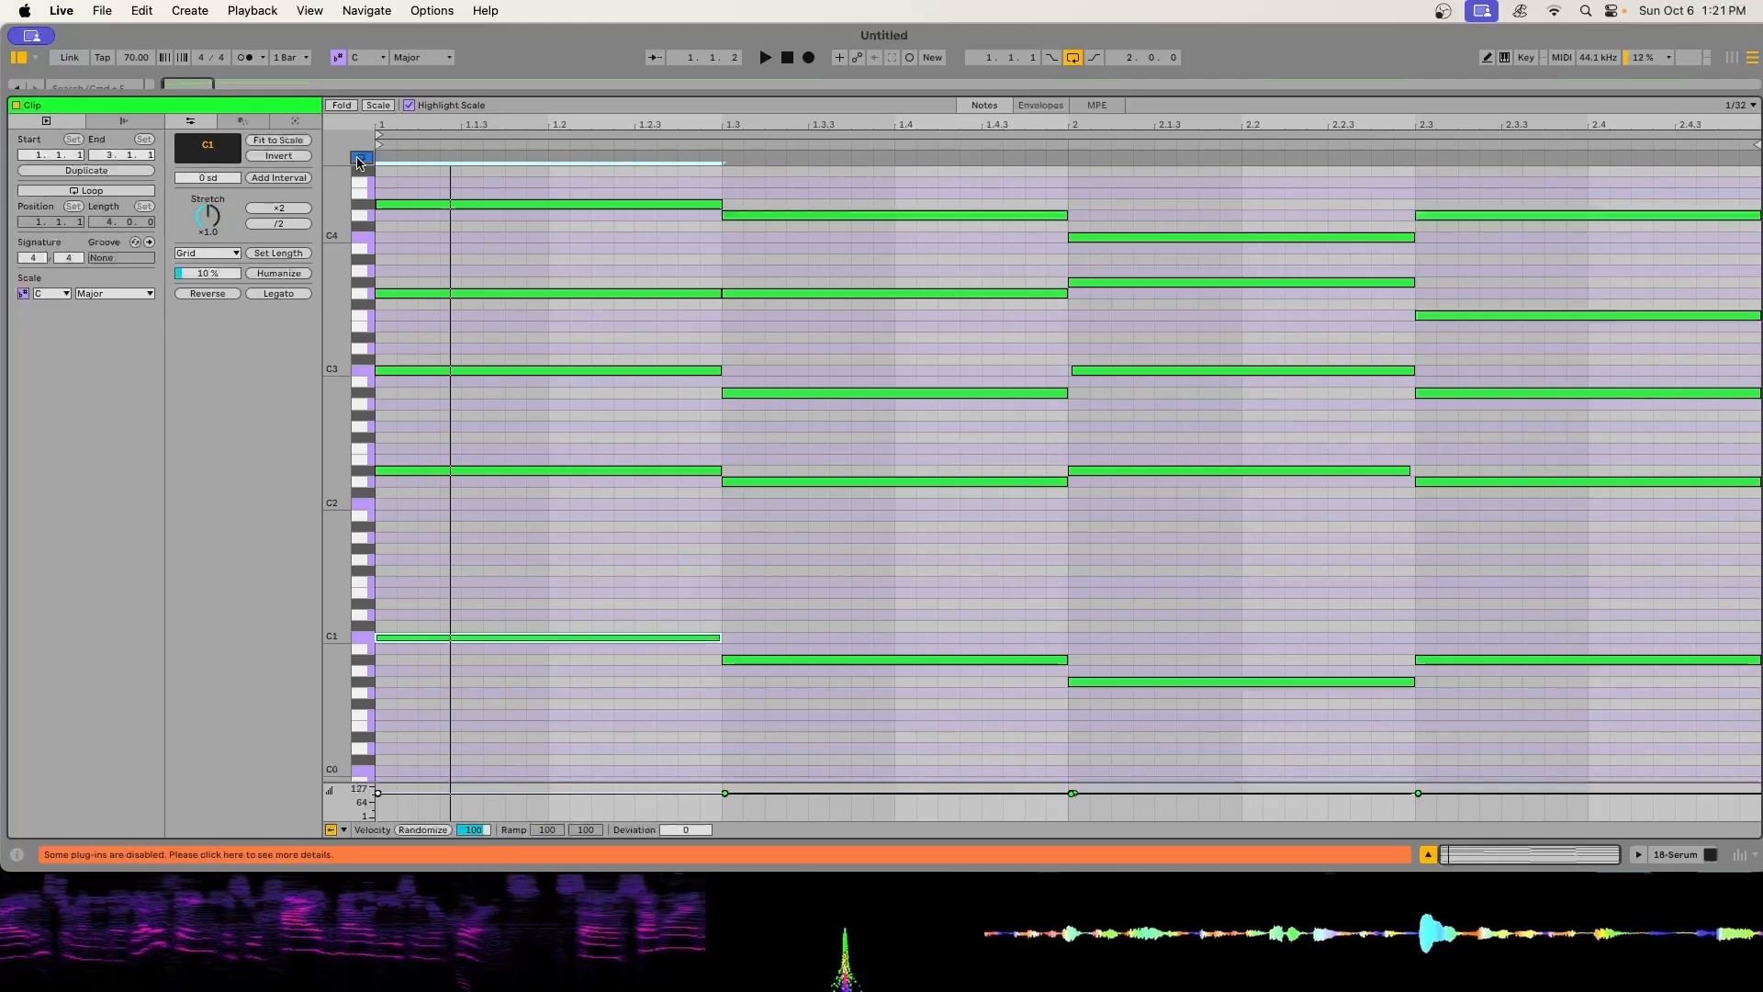
pyautogui.click(648, 638)
pyautogui.click(881, 660)
pyautogui.click(1203, 682)
pyautogui.click(1497, 659)
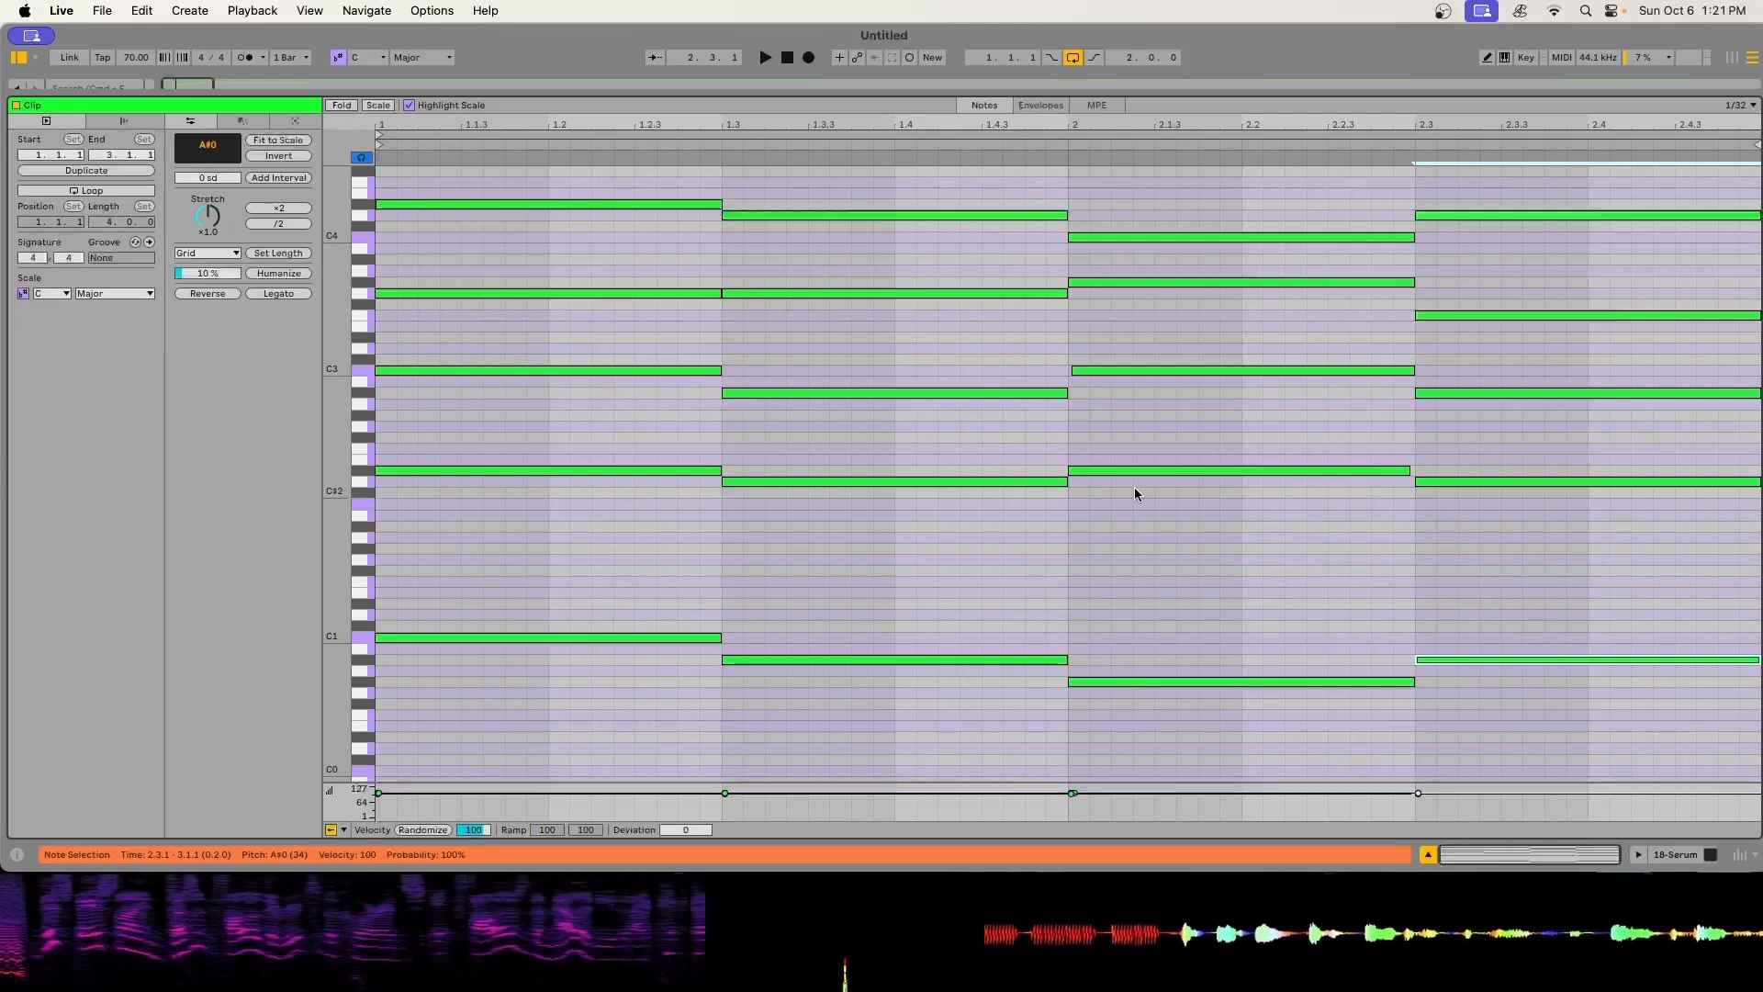
pyautogui.scroll(5, 769, 337)
pyautogui.moveTo(1240, 91); pyautogui.dragTo(1185, 807)
pyautogui.scroll(6, 374, 421)
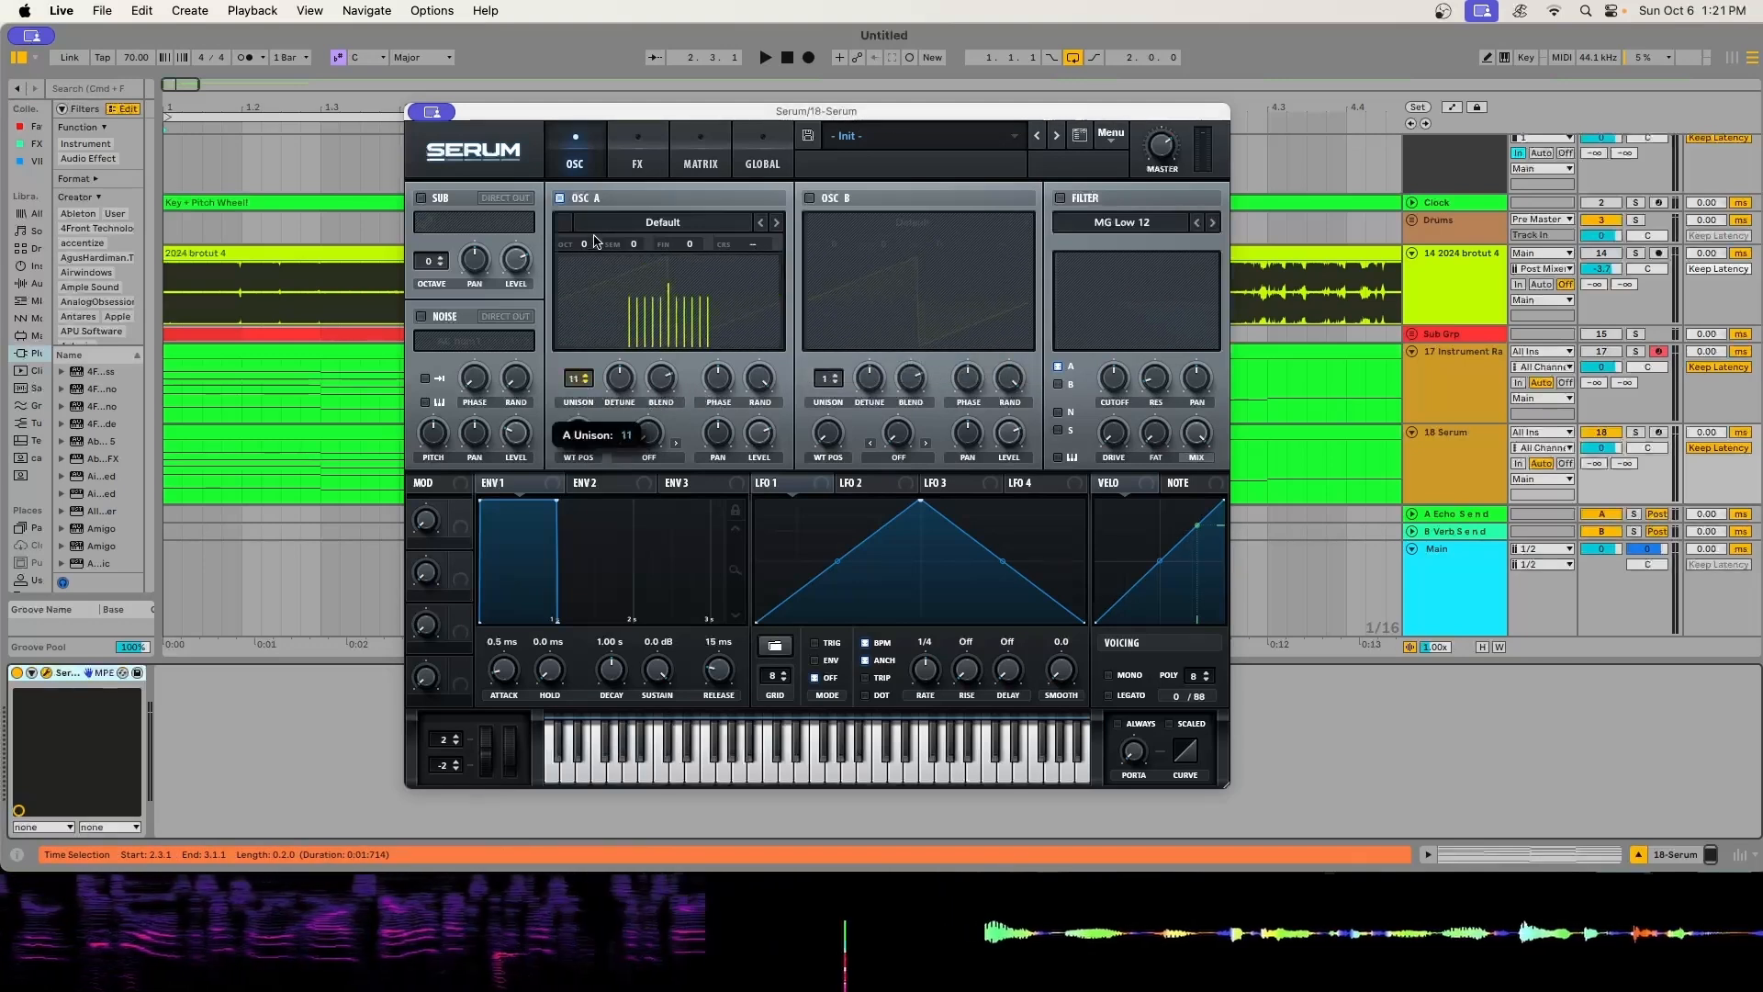
# - Try Serum's Hyper/Dimension, Chorus, Reverb, Compressor and Distortion effects, leaving all of them switched off
pyautogui.click(638, 163)
pyautogui.click(427, 201)
pyautogui.click(427, 312)
pyautogui.click(427, 311)
pyautogui.click(428, 394)
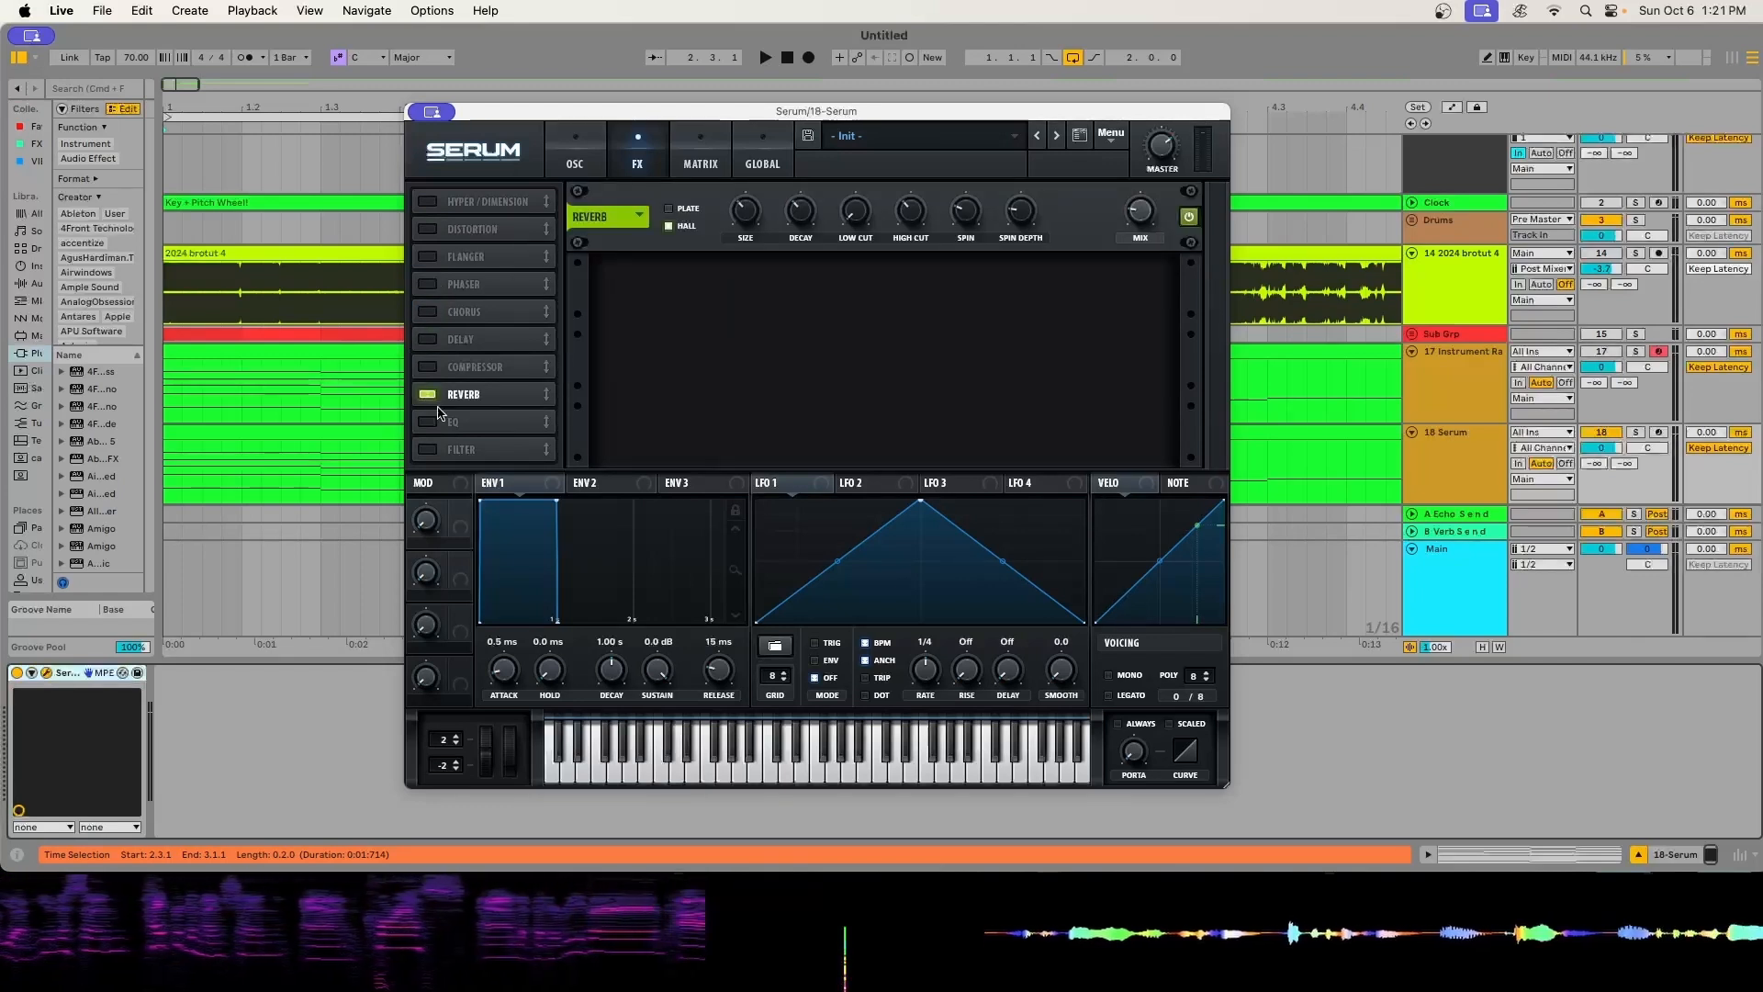
pyautogui.click(428, 394)
pyautogui.click(427, 366)
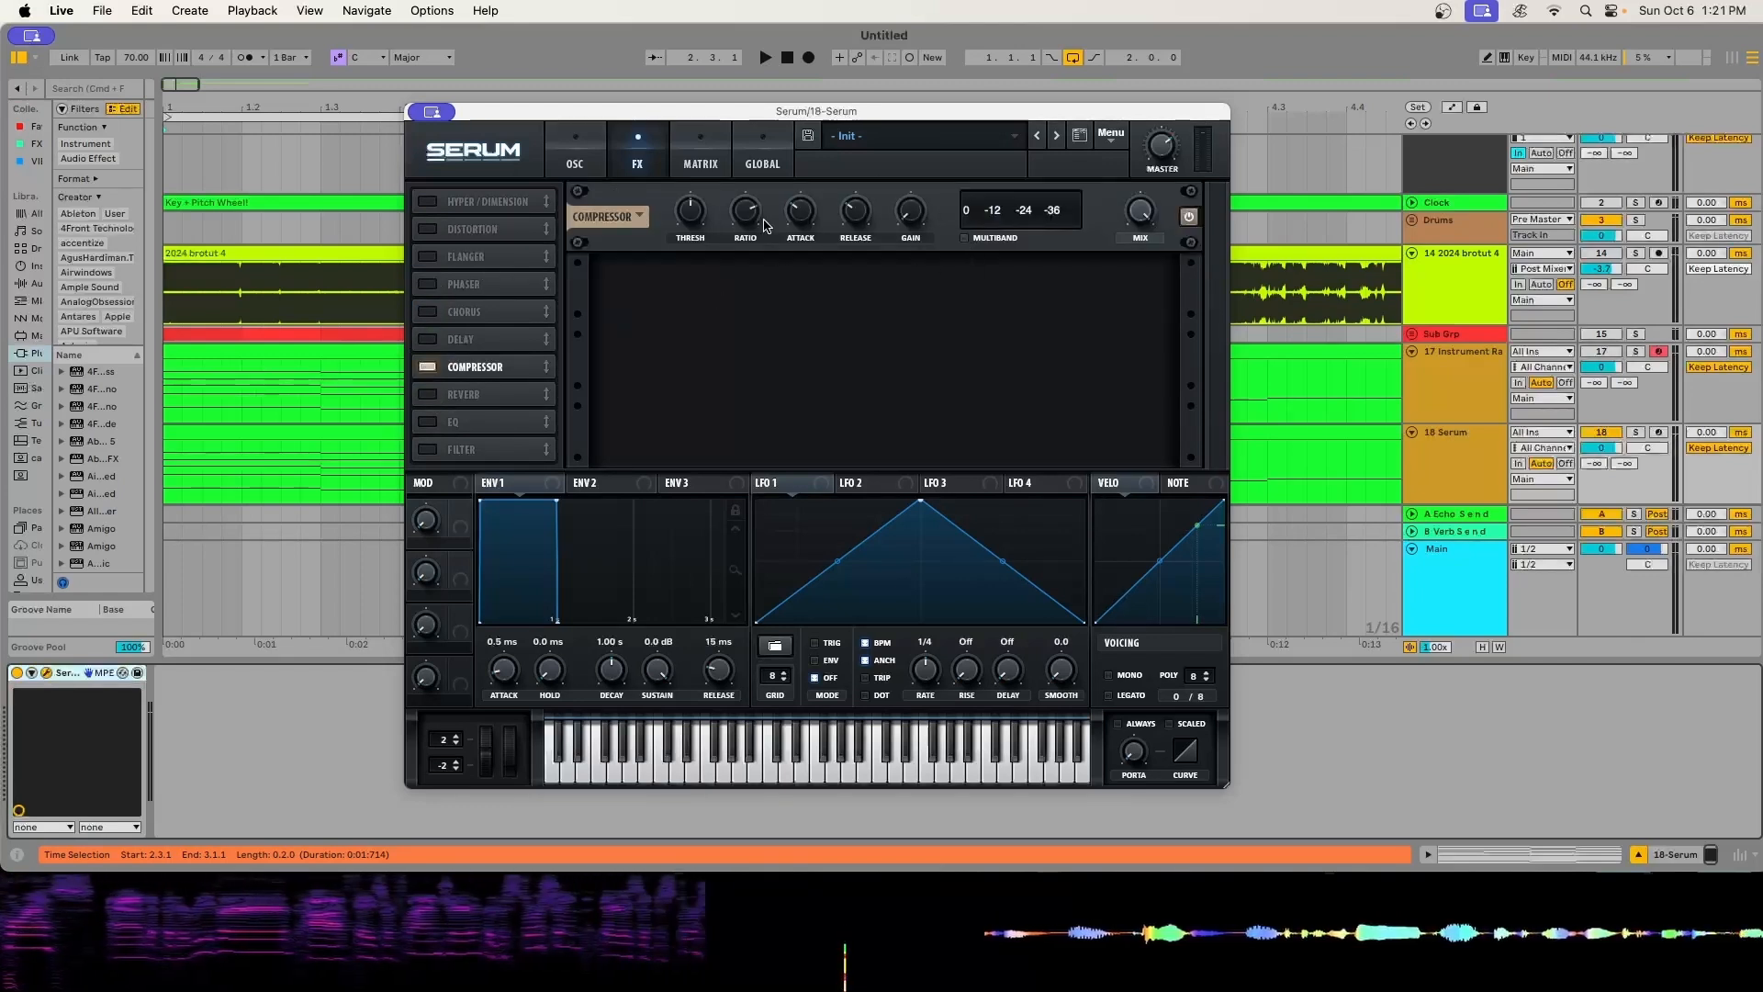
pyautogui.click(427, 366)
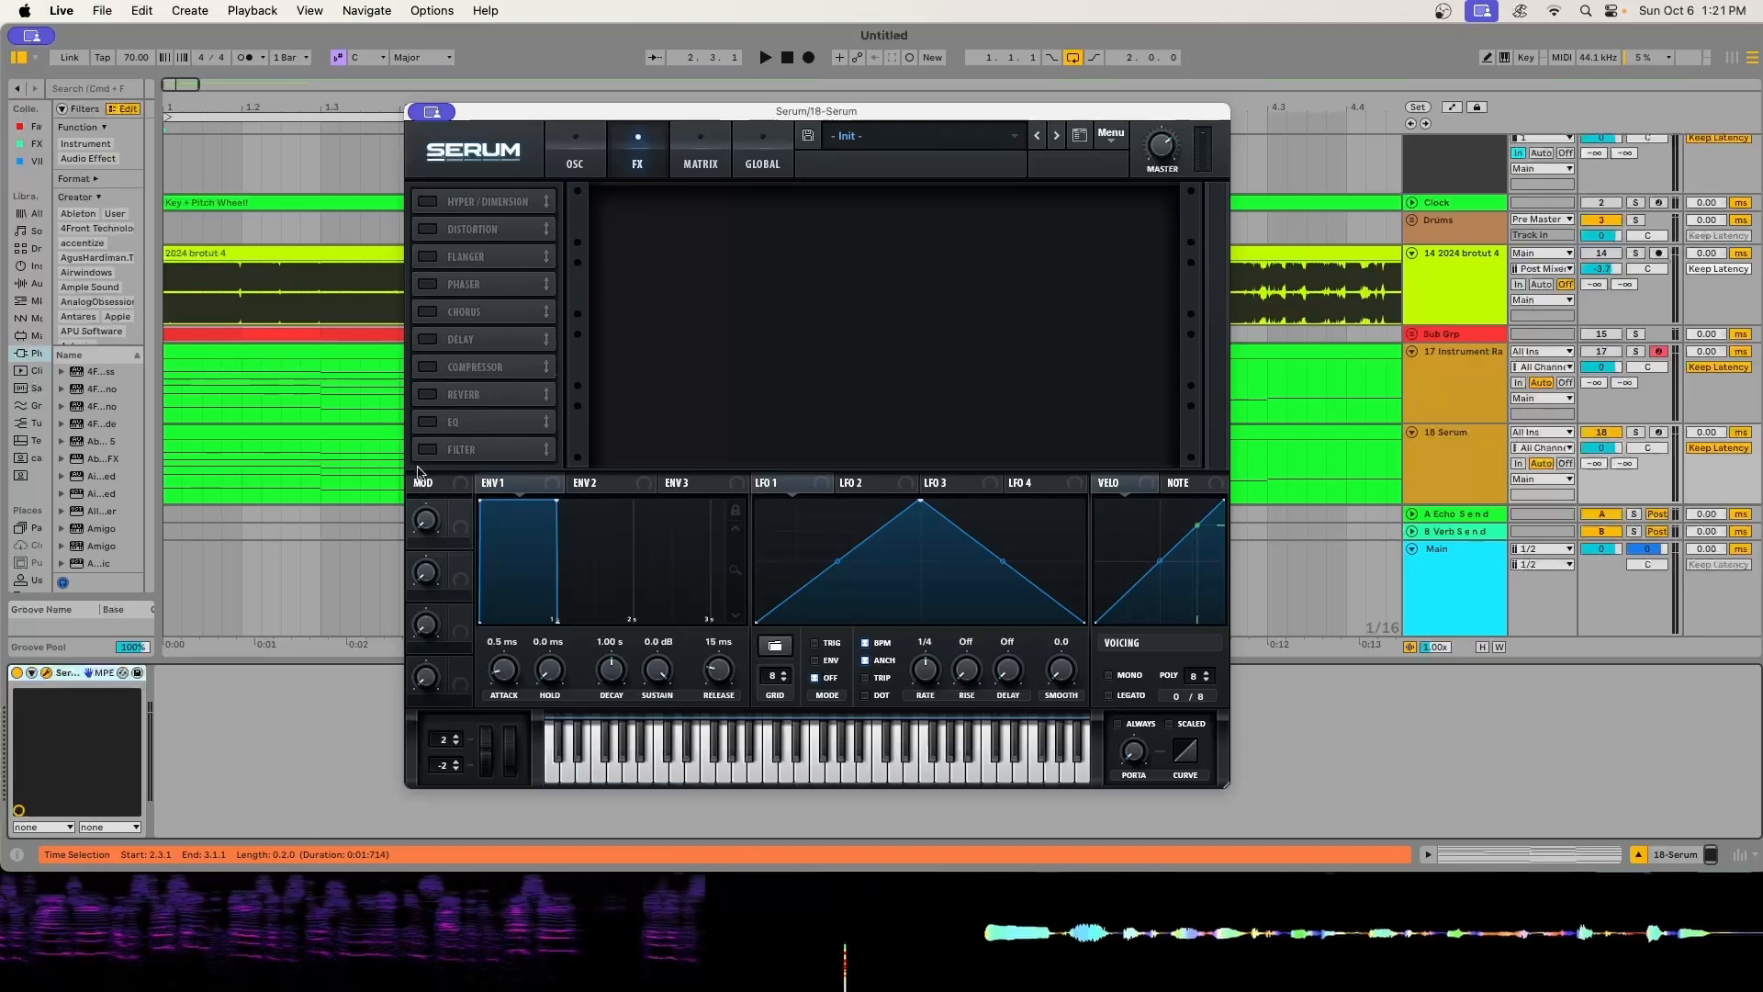
pyautogui.click(427, 229)
# - Try the filter, a unison of 15 voices and a different unison detune on Serum's Oscillator A
pyautogui.click(575, 153)
pyautogui.click(1058, 198)
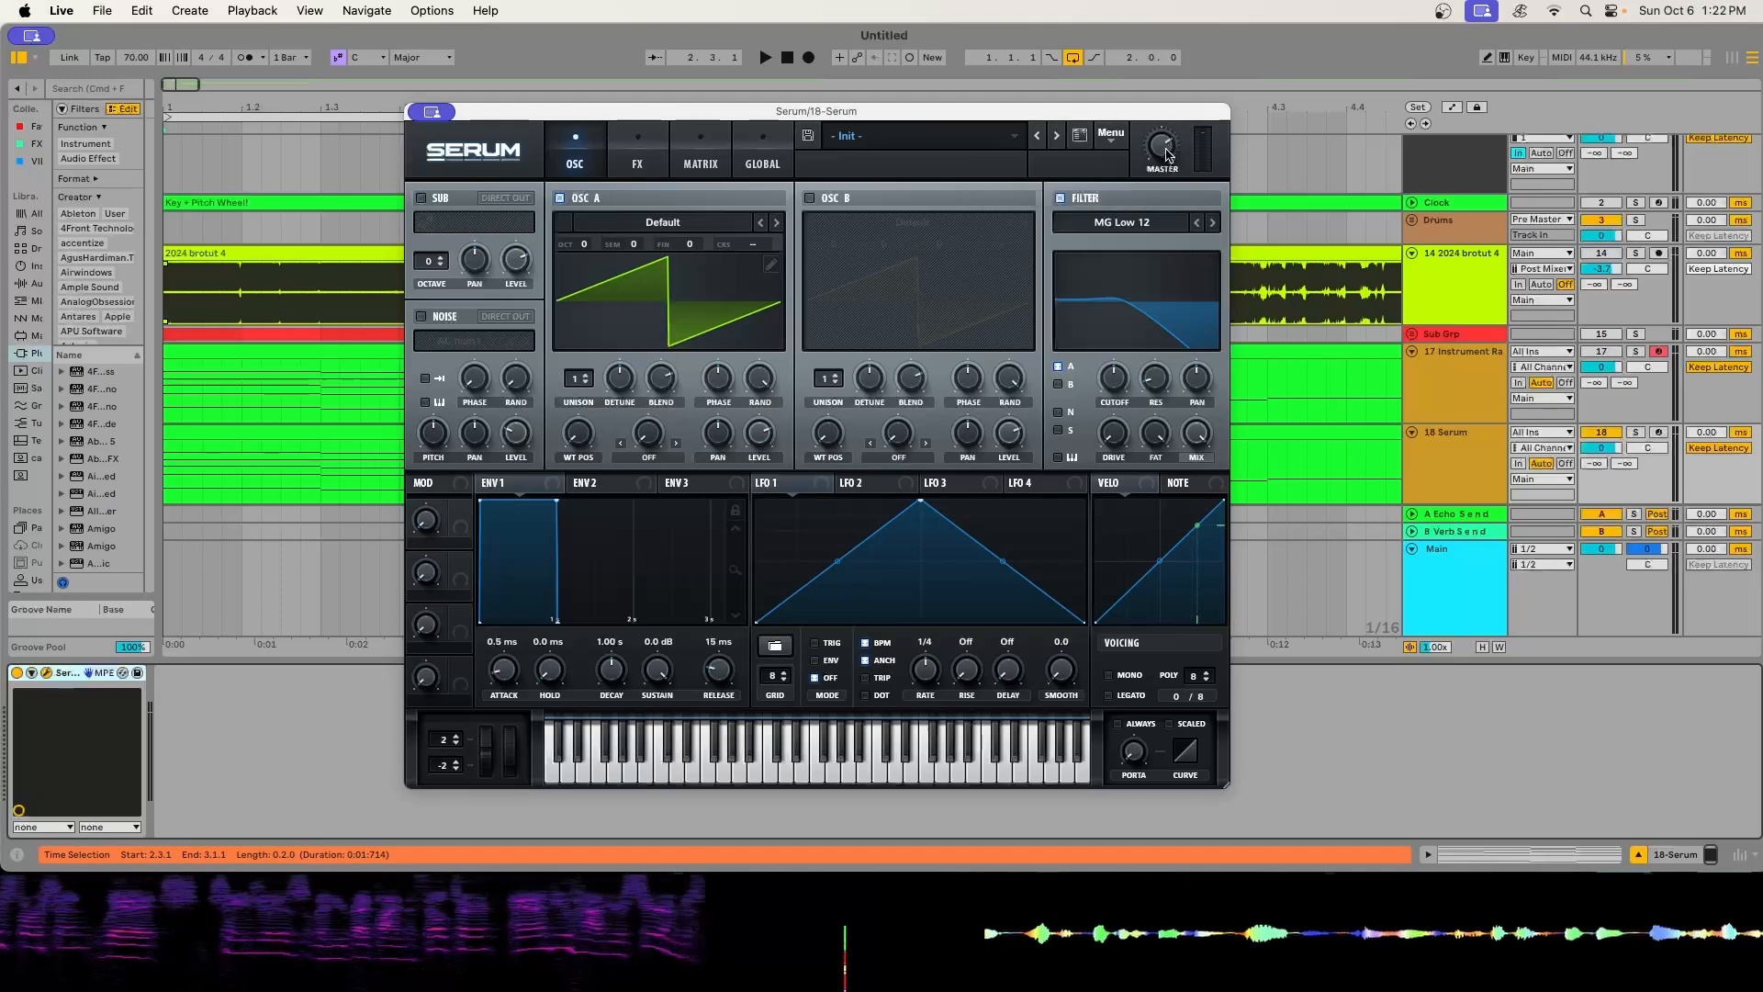
pyautogui.moveTo(579, 378); pyautogui.dragTo(616, 242)
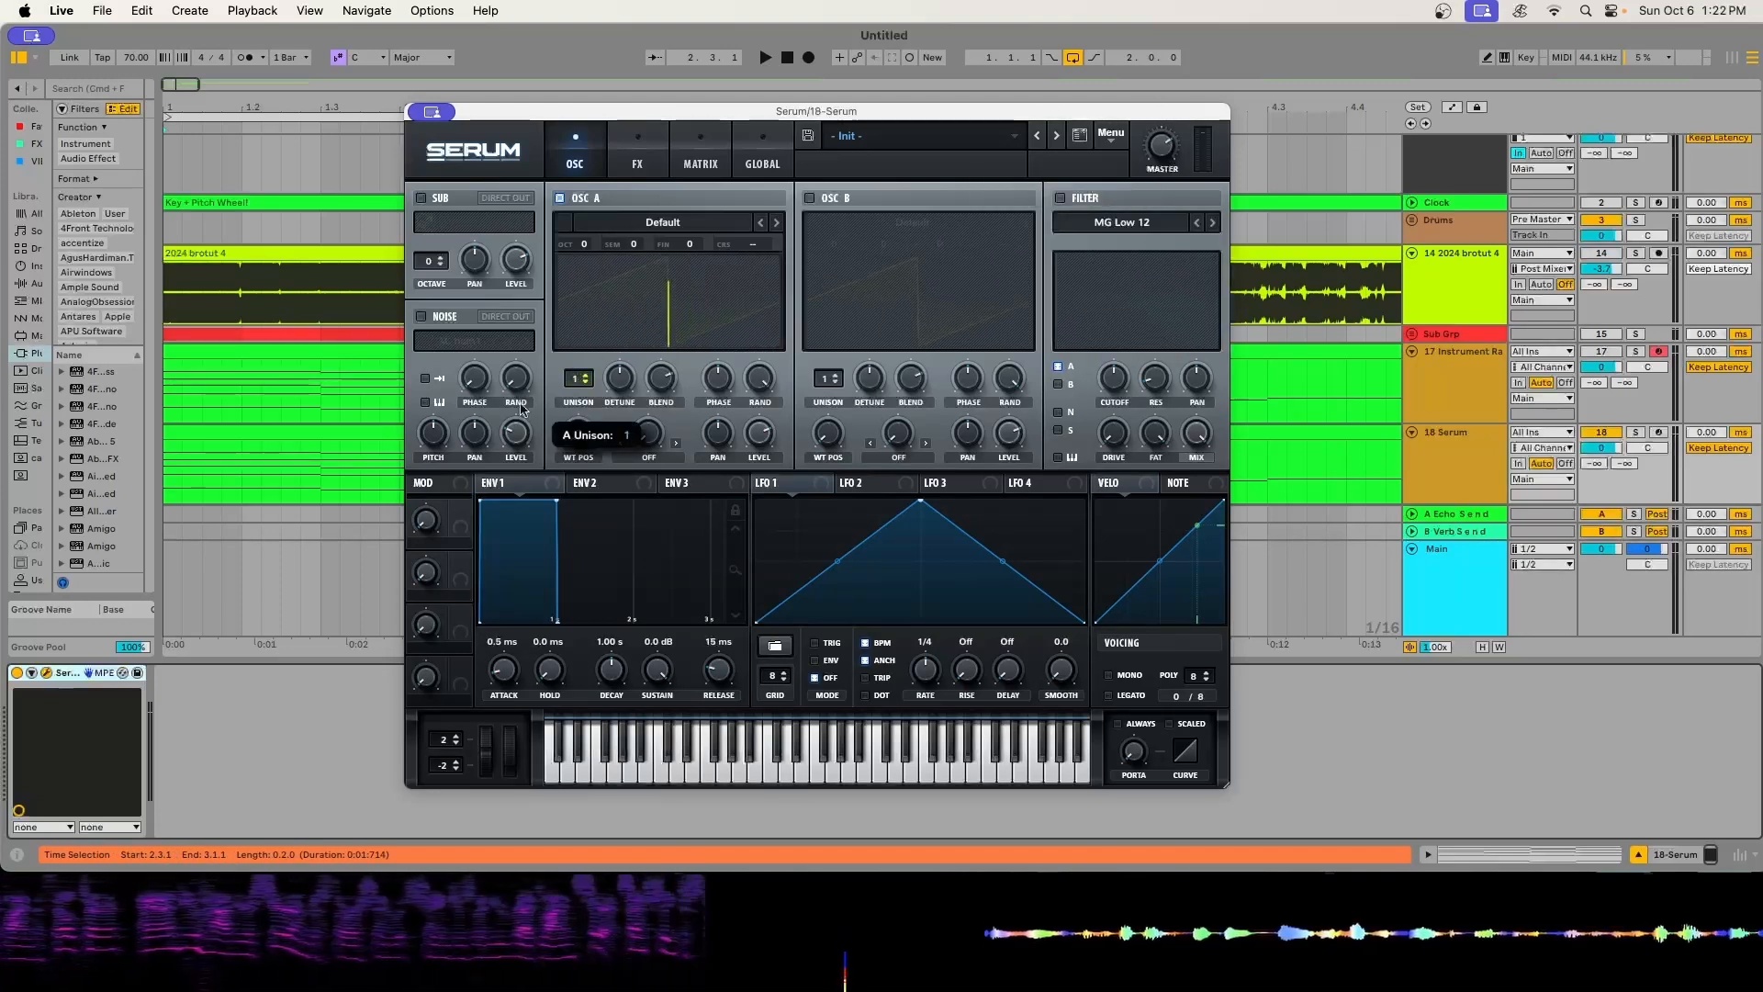
pyautogui.moveTo(574, 383); pyautogui.dragTo(625, 353)
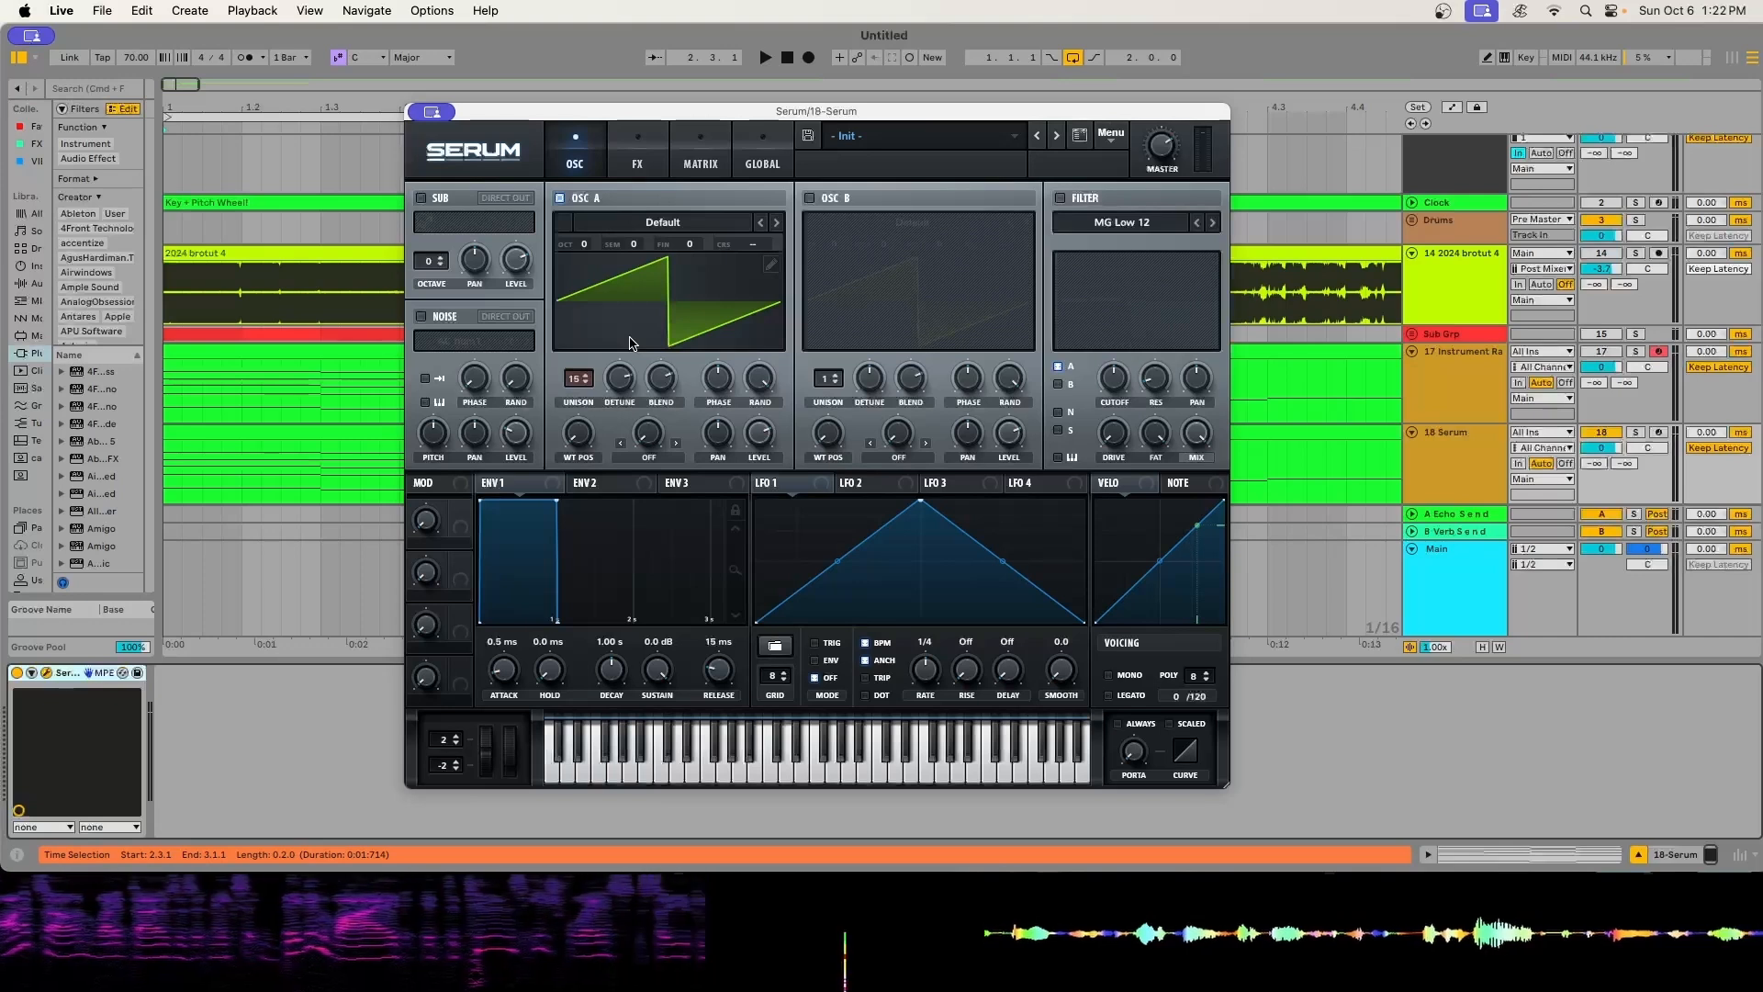
pyautogui.moveTo(621, 377)
pyautogui.mouseDown()
pyautogui.moveTo(625, 405)
pyautogui.moveTo(619, 370)
pyautogui.moveTo(631, 389)
pyautogui.mouseUp()
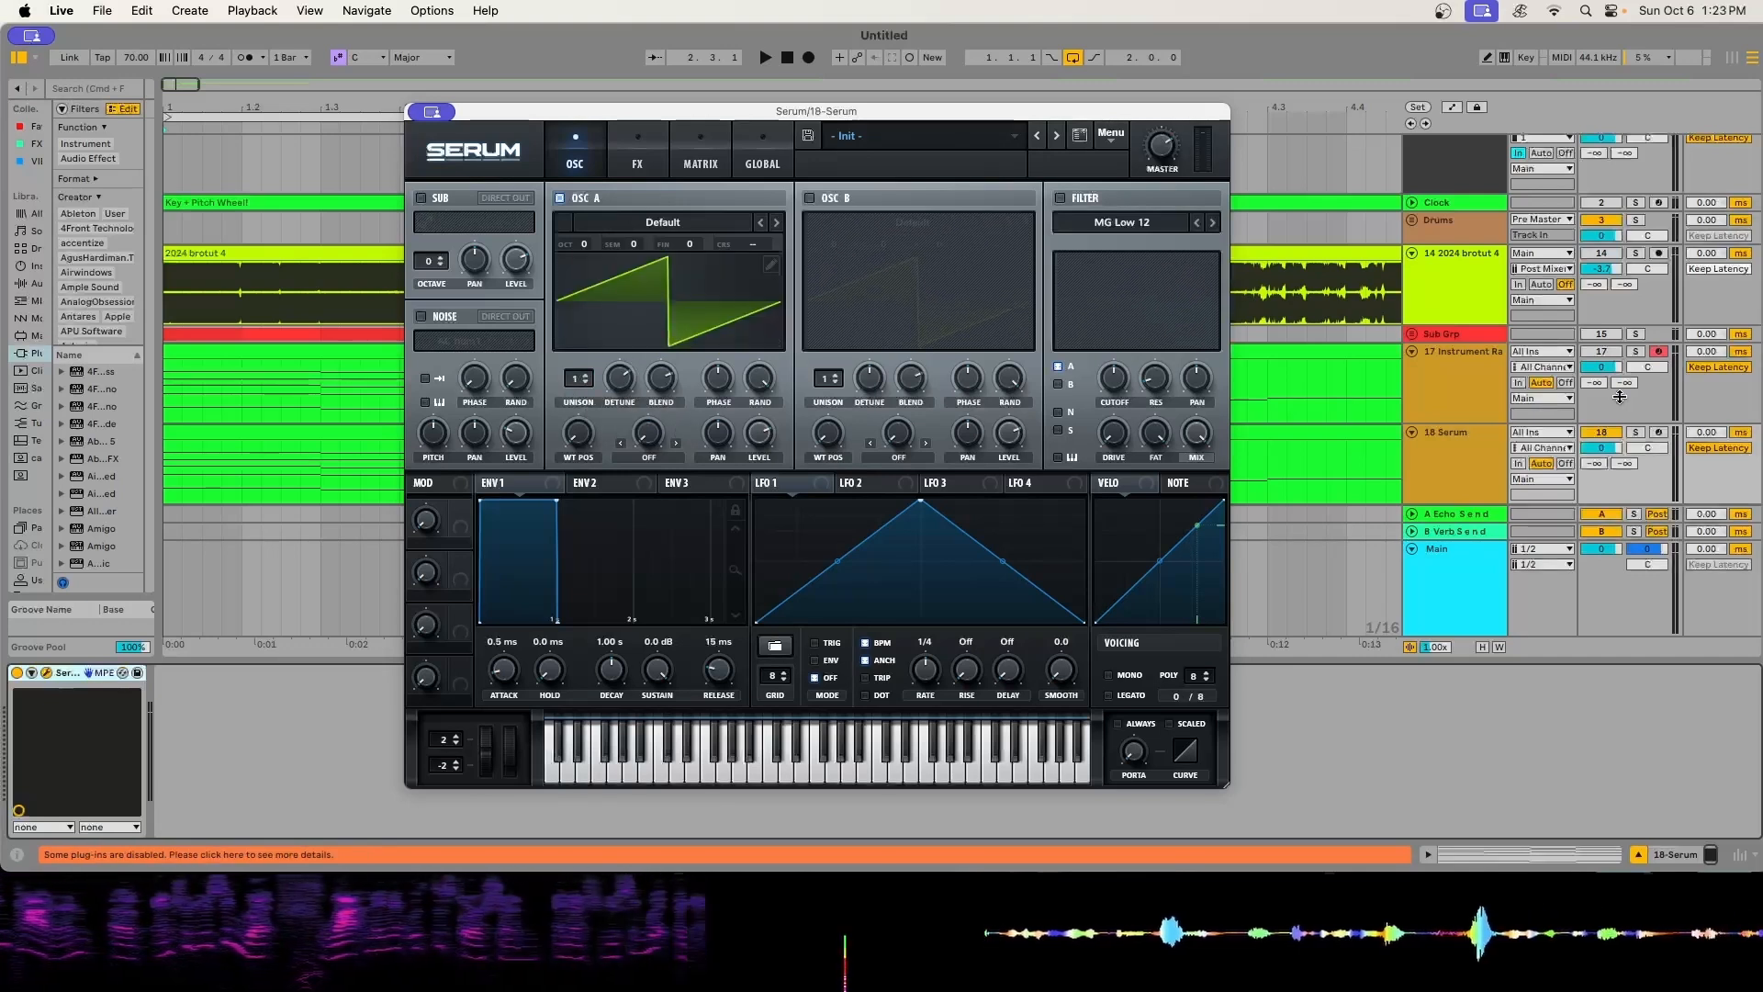
# - Play the plain saw chords, move the Serum window higher and try out Oscillator A's unison voices
pyautogui.press('space')
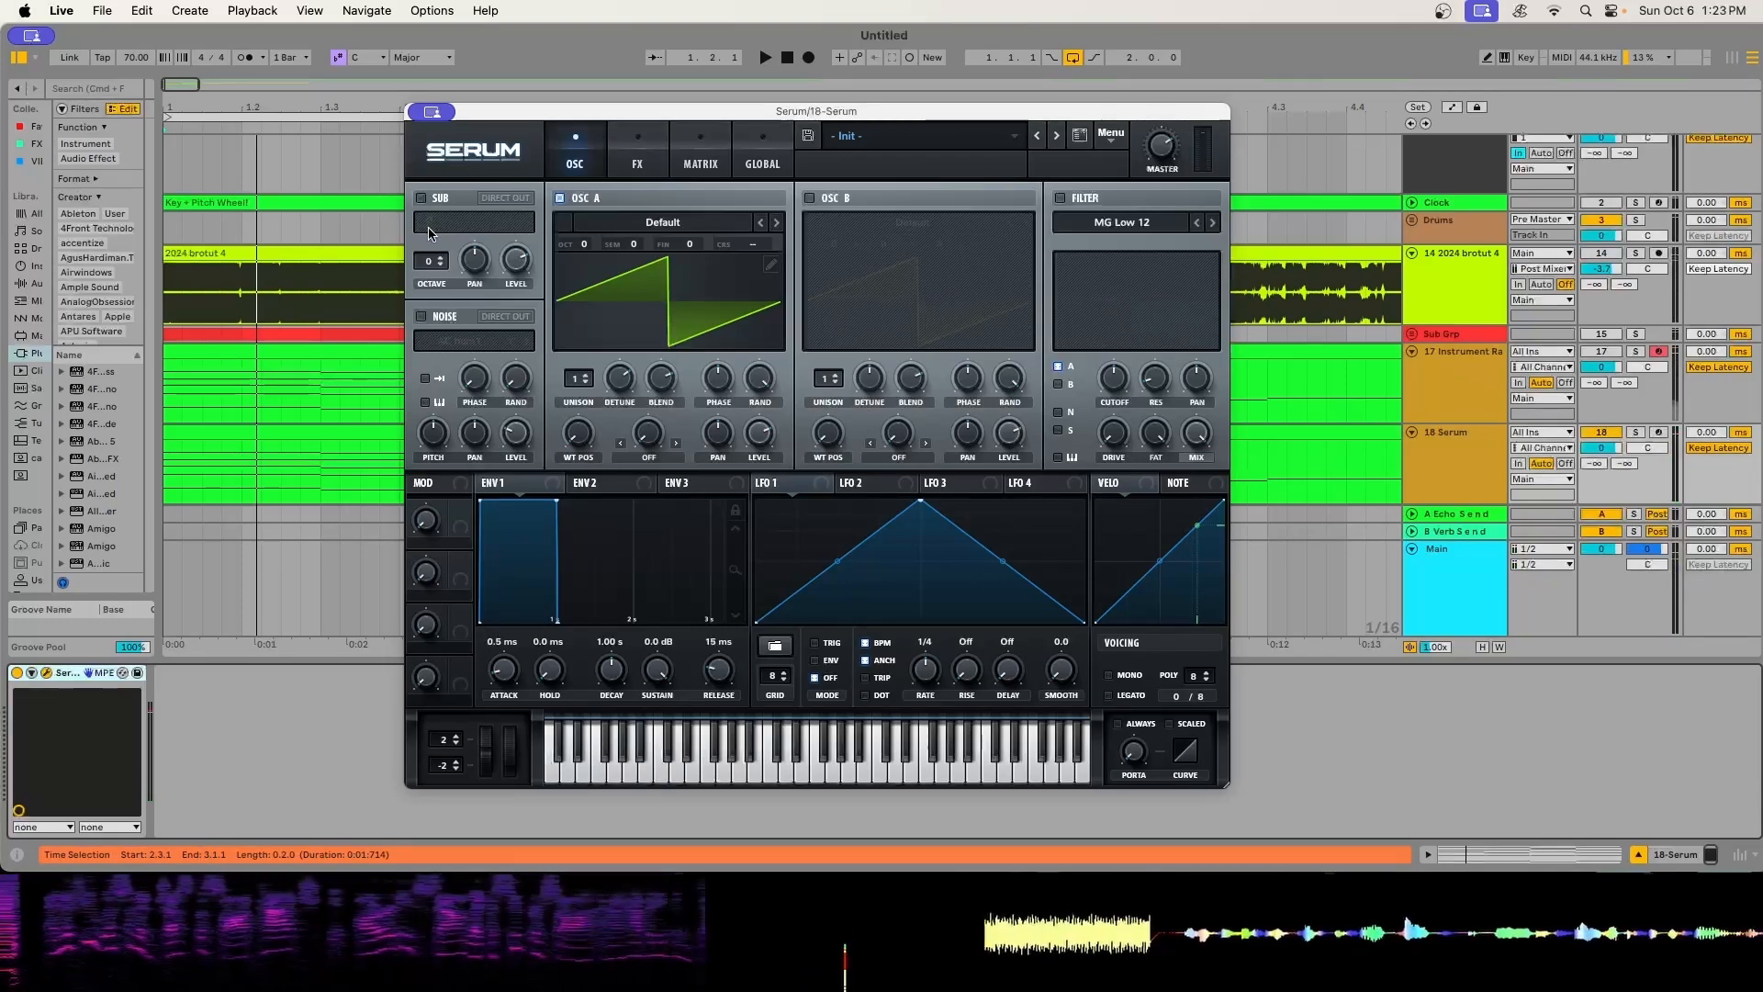
pyautogui.moveTo(667, 113); pyautogui.dragTo(663, 60)
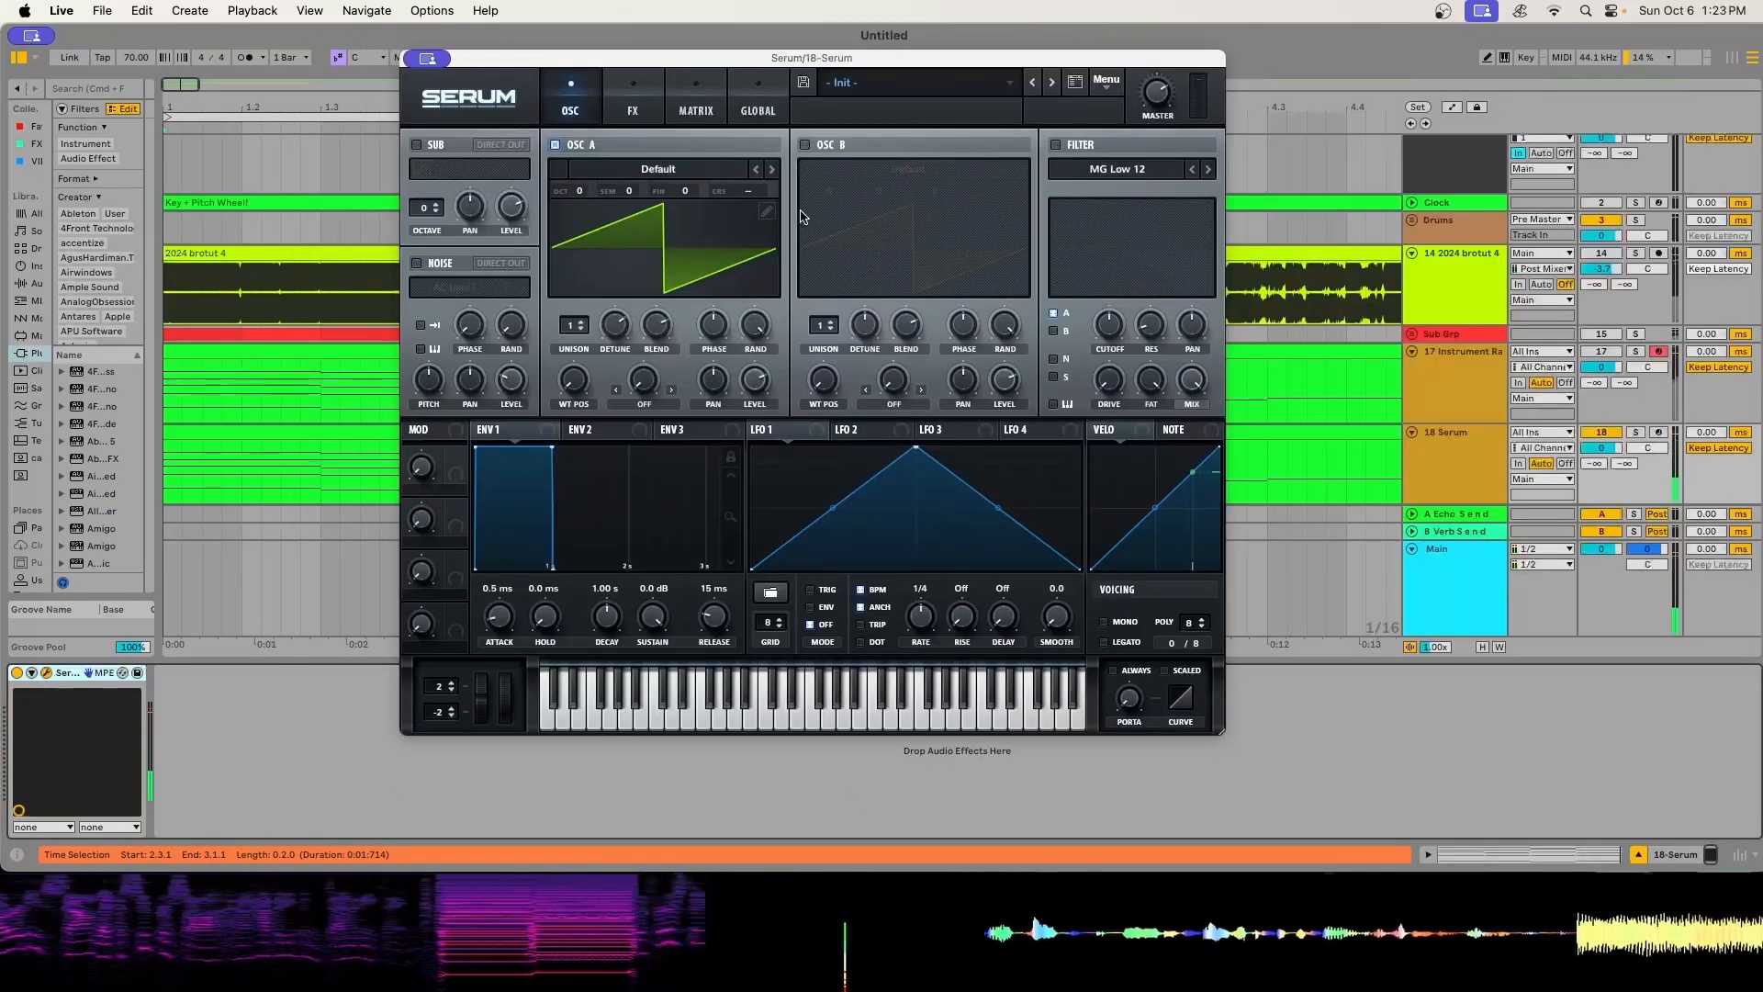
pyautogui.moveTo(573, 325)
pyautogui.mouseDown()
pyautogui.moveTo(593, 259)
pyautogui.moveTo(599, 317)
pyautogui.mouseUp()
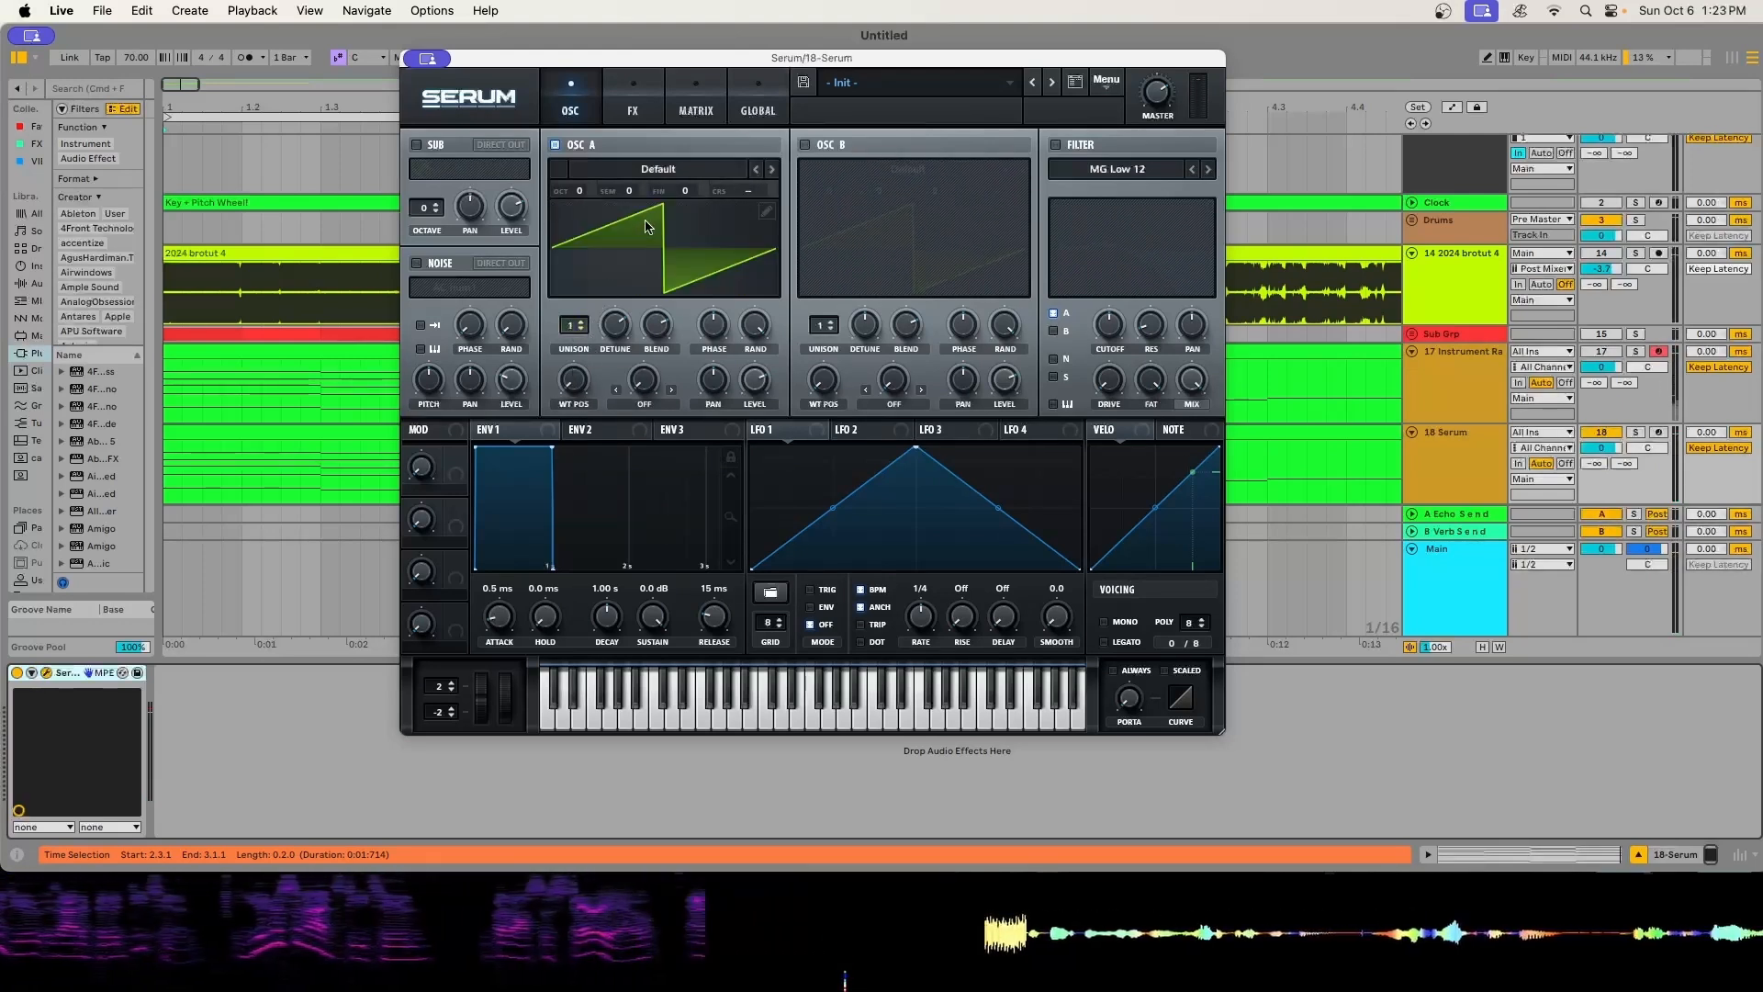
pyautogui.moveTo(568, 332)
pyautogui.mouseDown()
pyautogui.moveTo(582, 272)
pyautogui.moveTo(587, 331)
pyautogui.mouseUp()
# - Enable Oscillator B with a fine tuning of -12 and set Oscillator A's fine tuning to 14
pyautogui.click(805, 145)
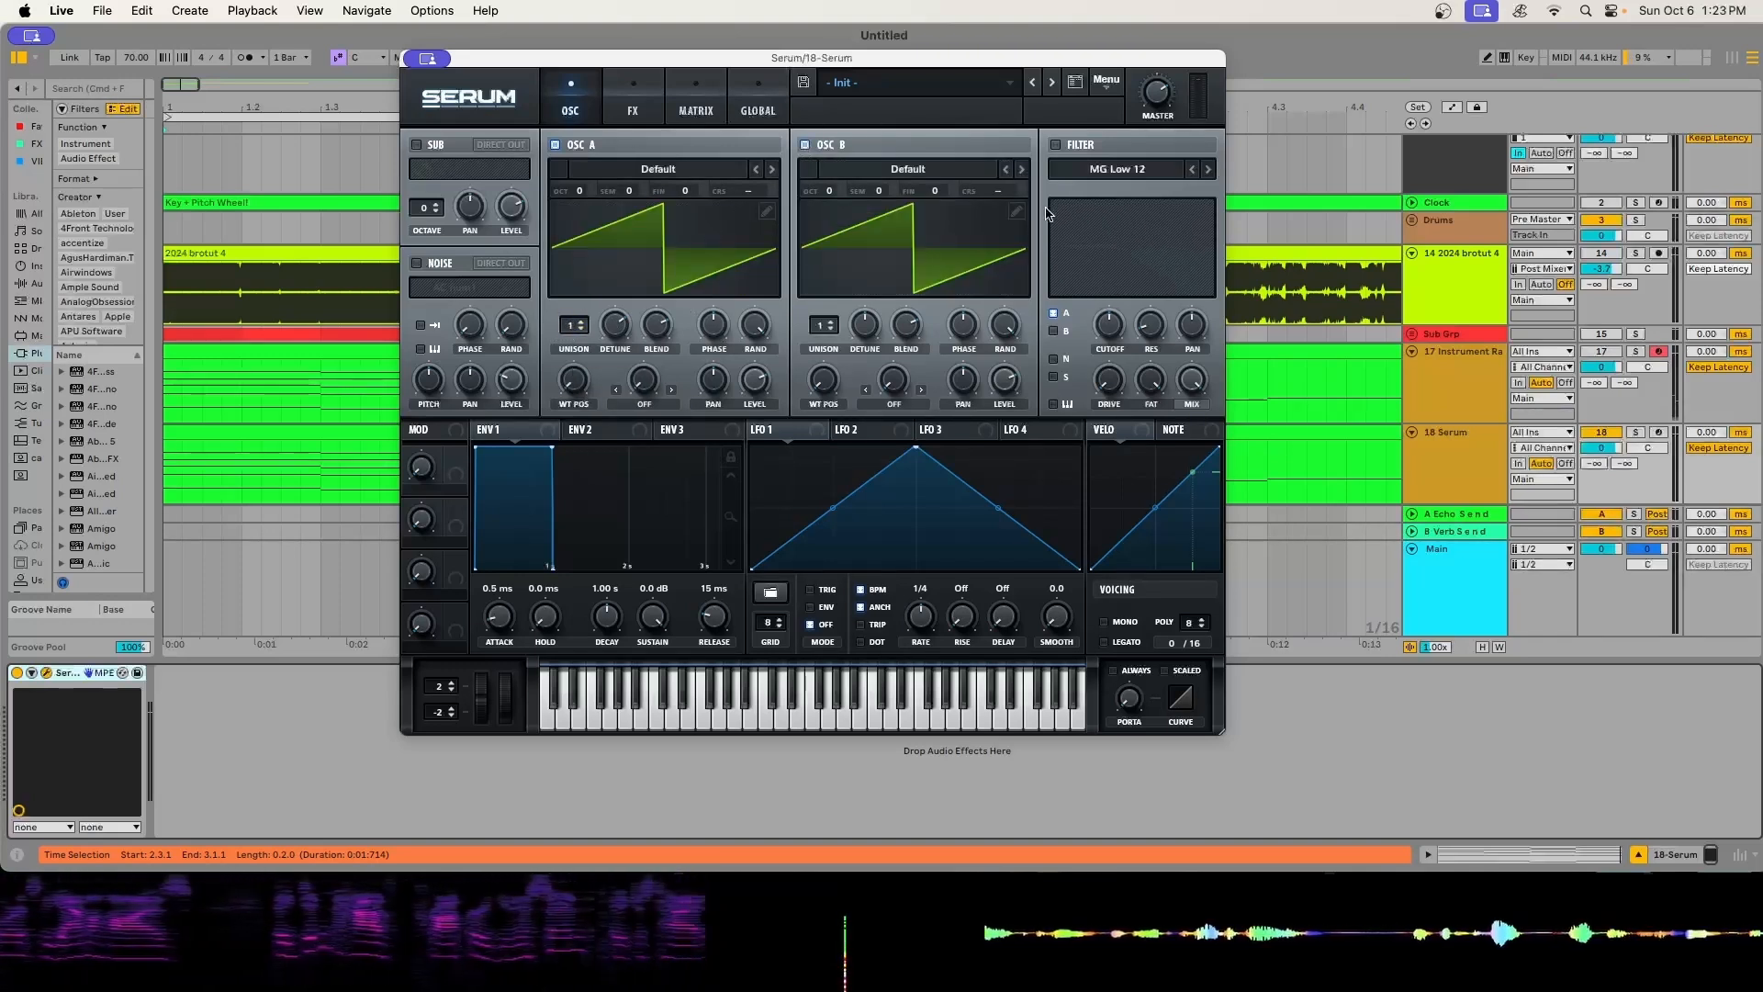
pyautogui.moveTo(923, 194); pyautogui.dragTo(923, 208)
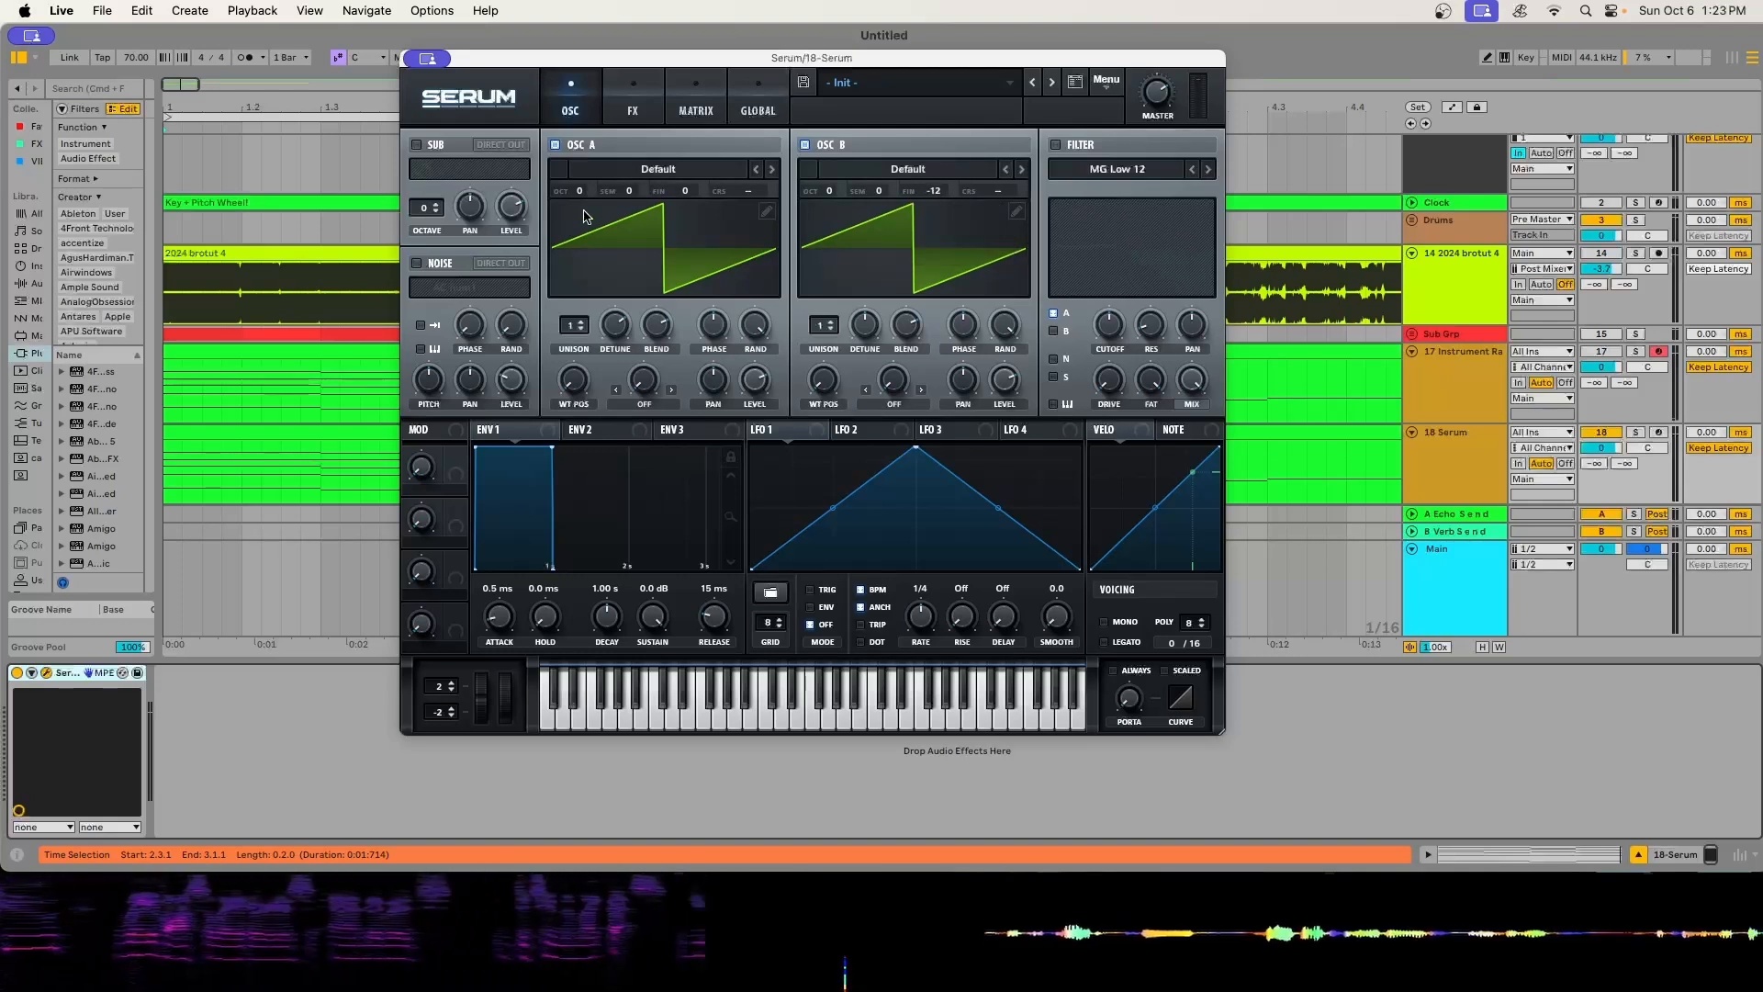
pyautogui.moveTo(685, 194); pyautogui.dragTo(706, 179)
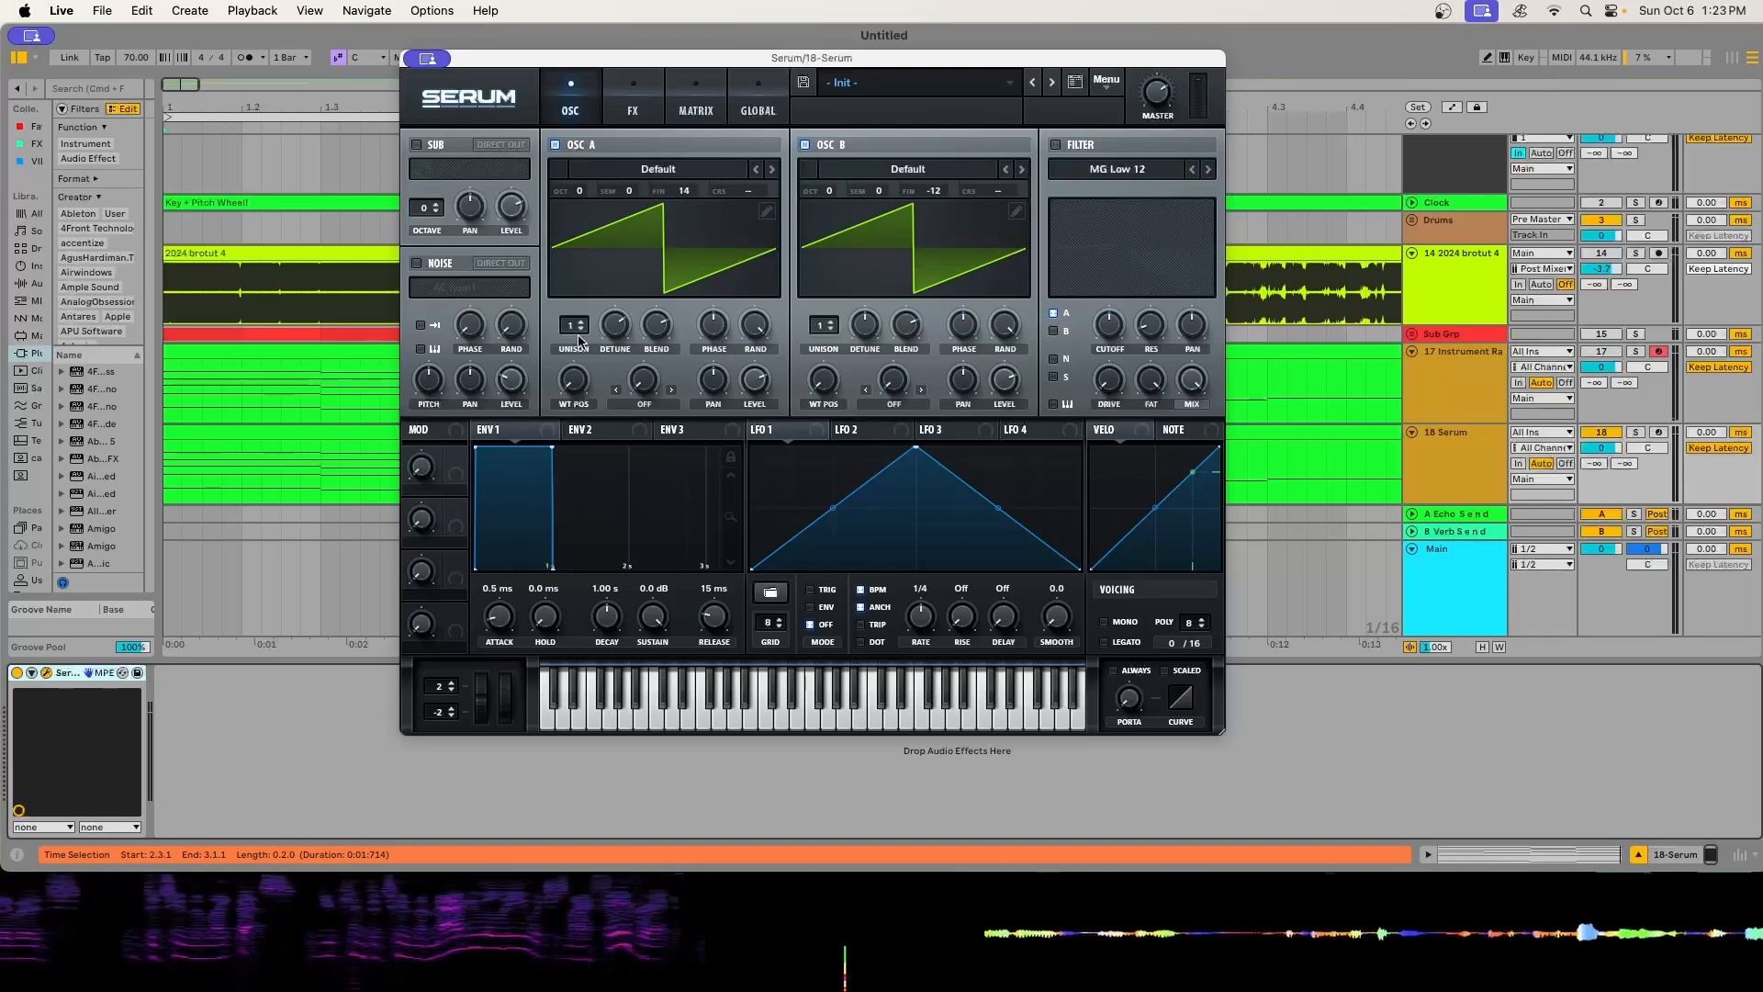
# - Set Oscillator A's unison to 2 voices and check Serum's global settings before returning to the oscillators
pyautogui.moveTo(566, 323); pyautogui.dragTo(565, 543)
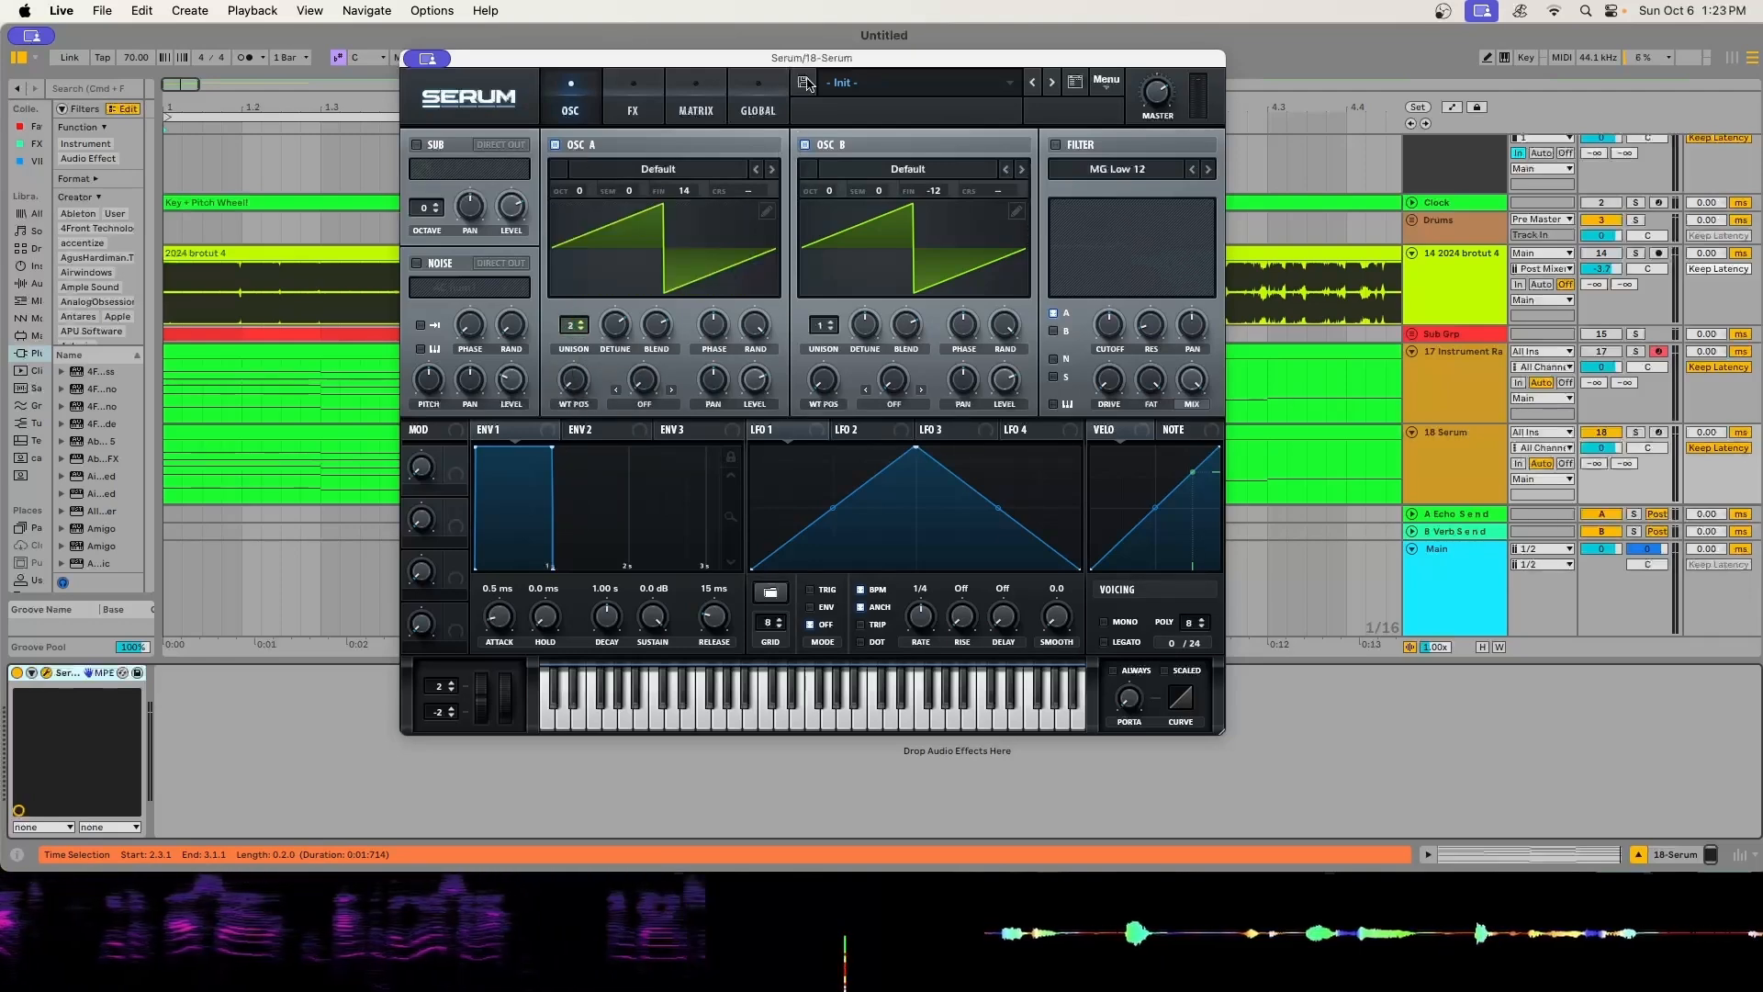
pyautogui.click(761, 111)
pyautogui.click(568, 114)
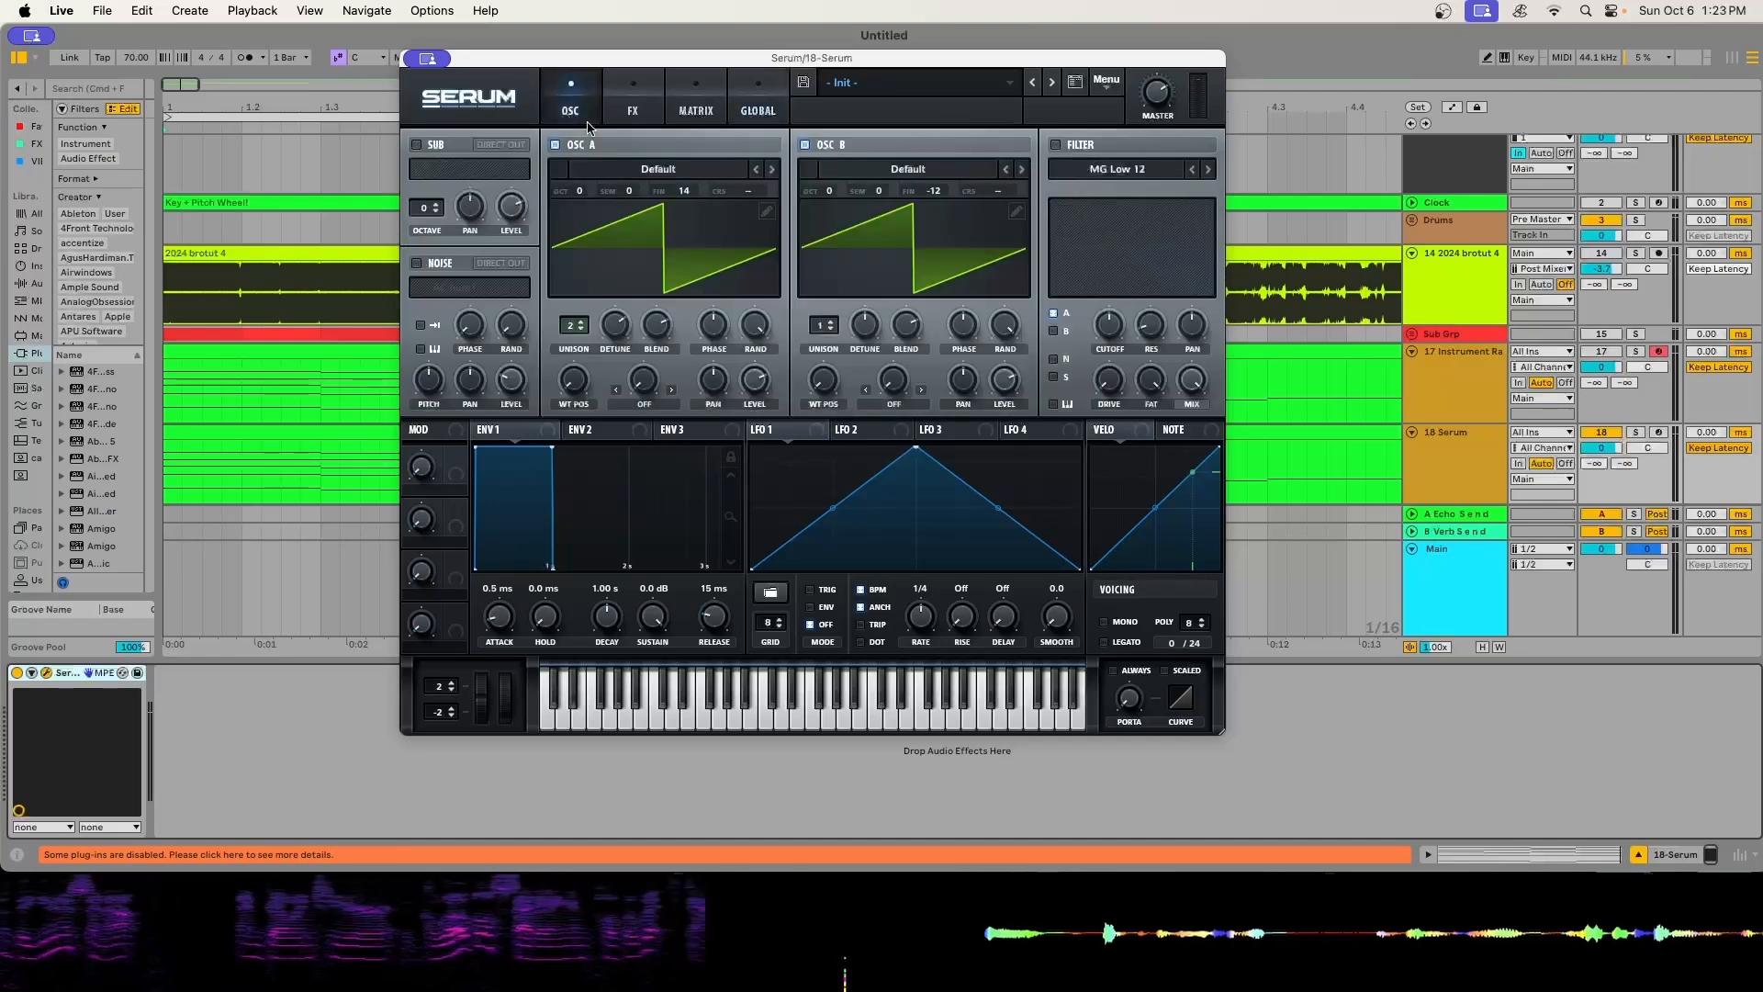
# - Turn Oscillator B off and adjust Oscillator A's unison detune and level
pyautogui.click(803, 145)
pyautogui.moveTo(622, 338); pyautogui.dragTo(616, 450)
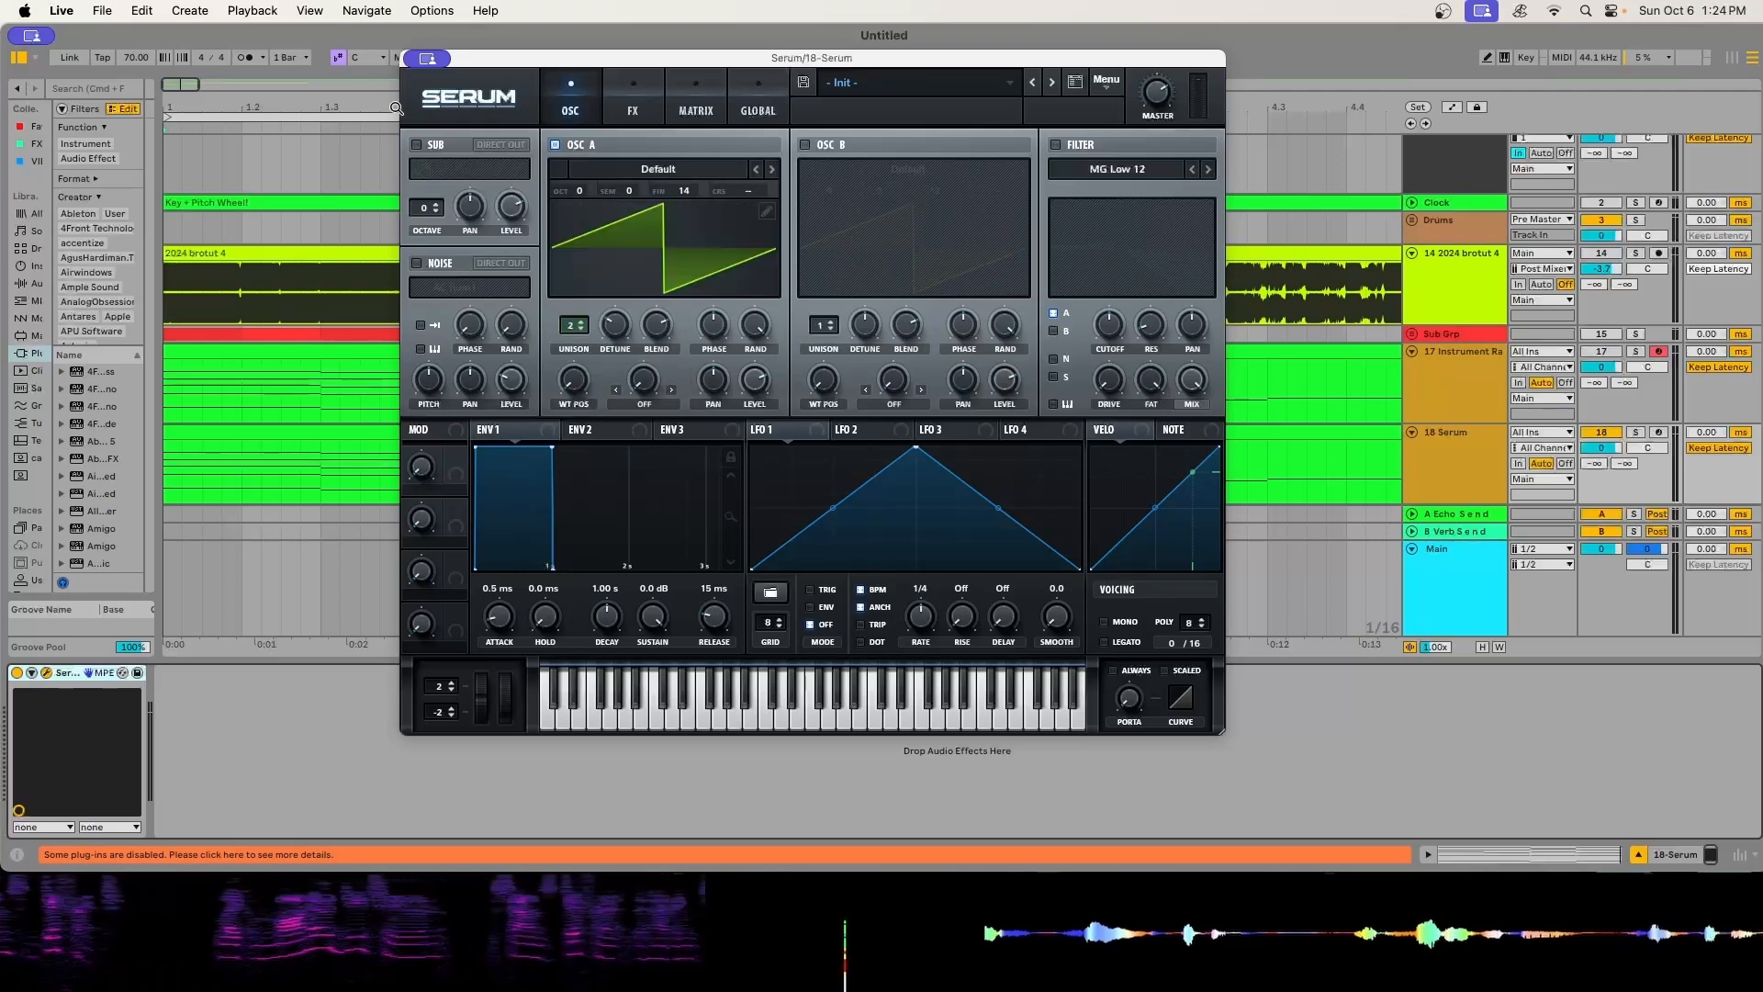
pyautogui.moveTo(615, 324); pyautogui.dragTo(615, 325)
pyautogui.moveTo(754, 379); pyautogui.dragTo(754, 372)
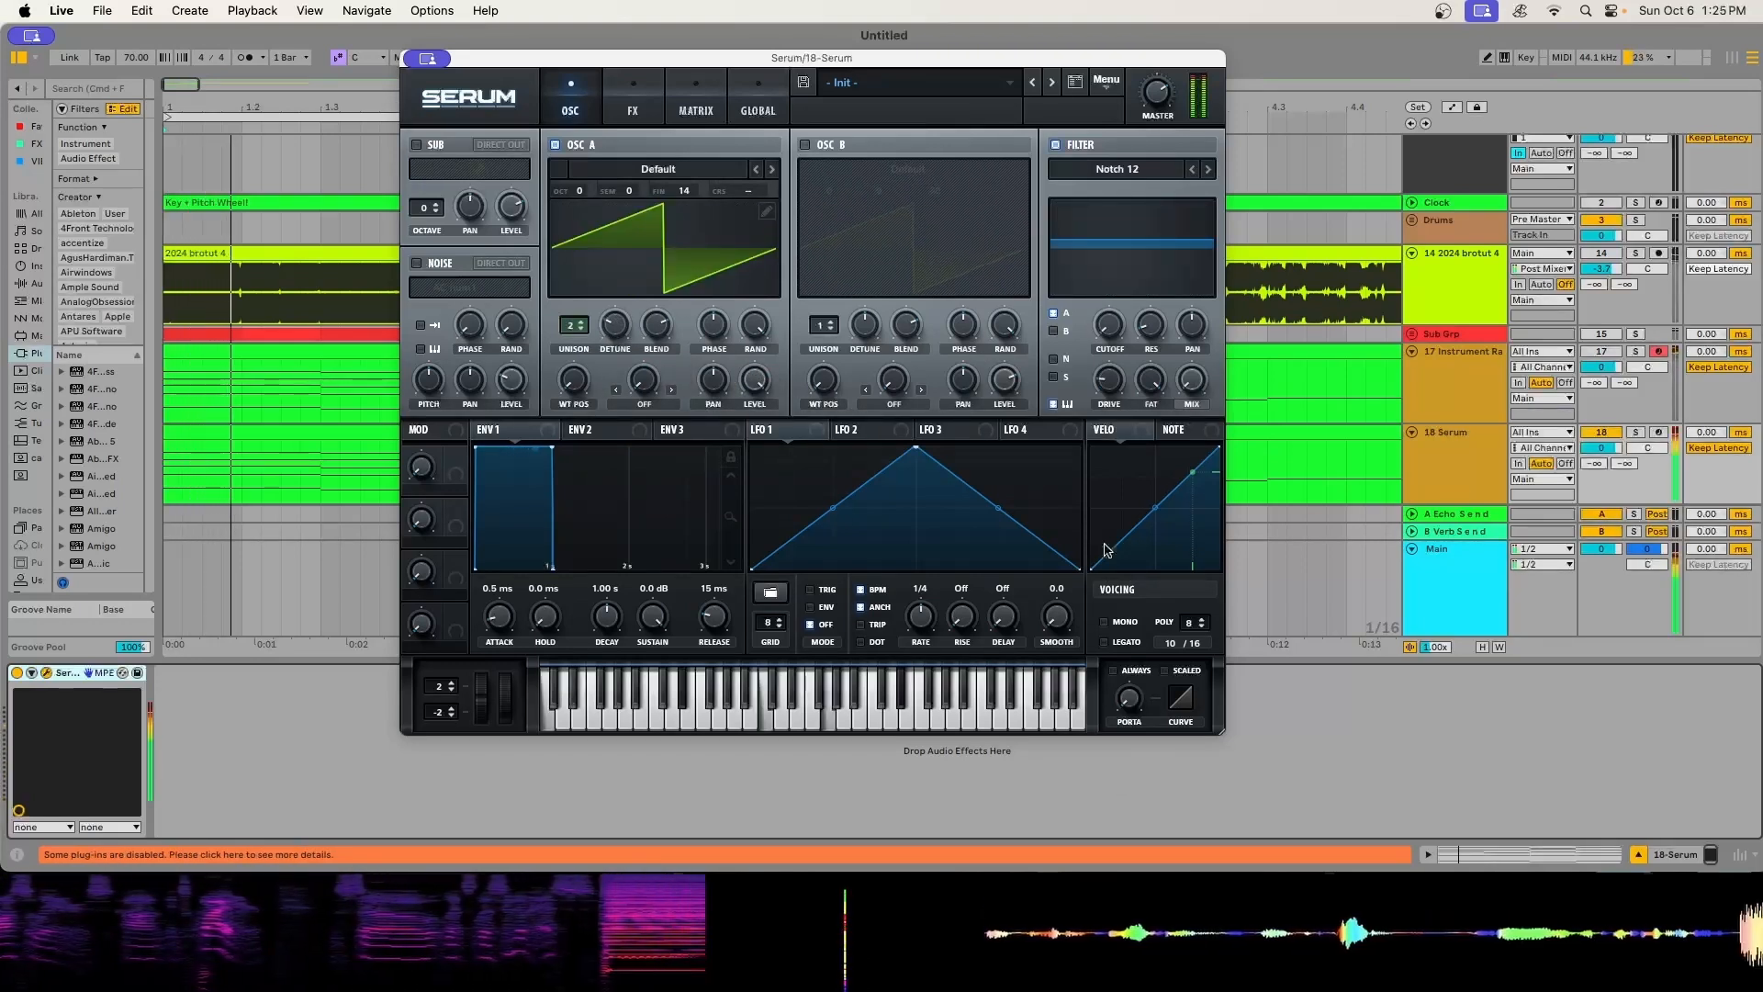
# - Turn Oscillator B back on, play the chords with the sub oscillator layered in, and try another sub waveform
pyautogui.press('space')
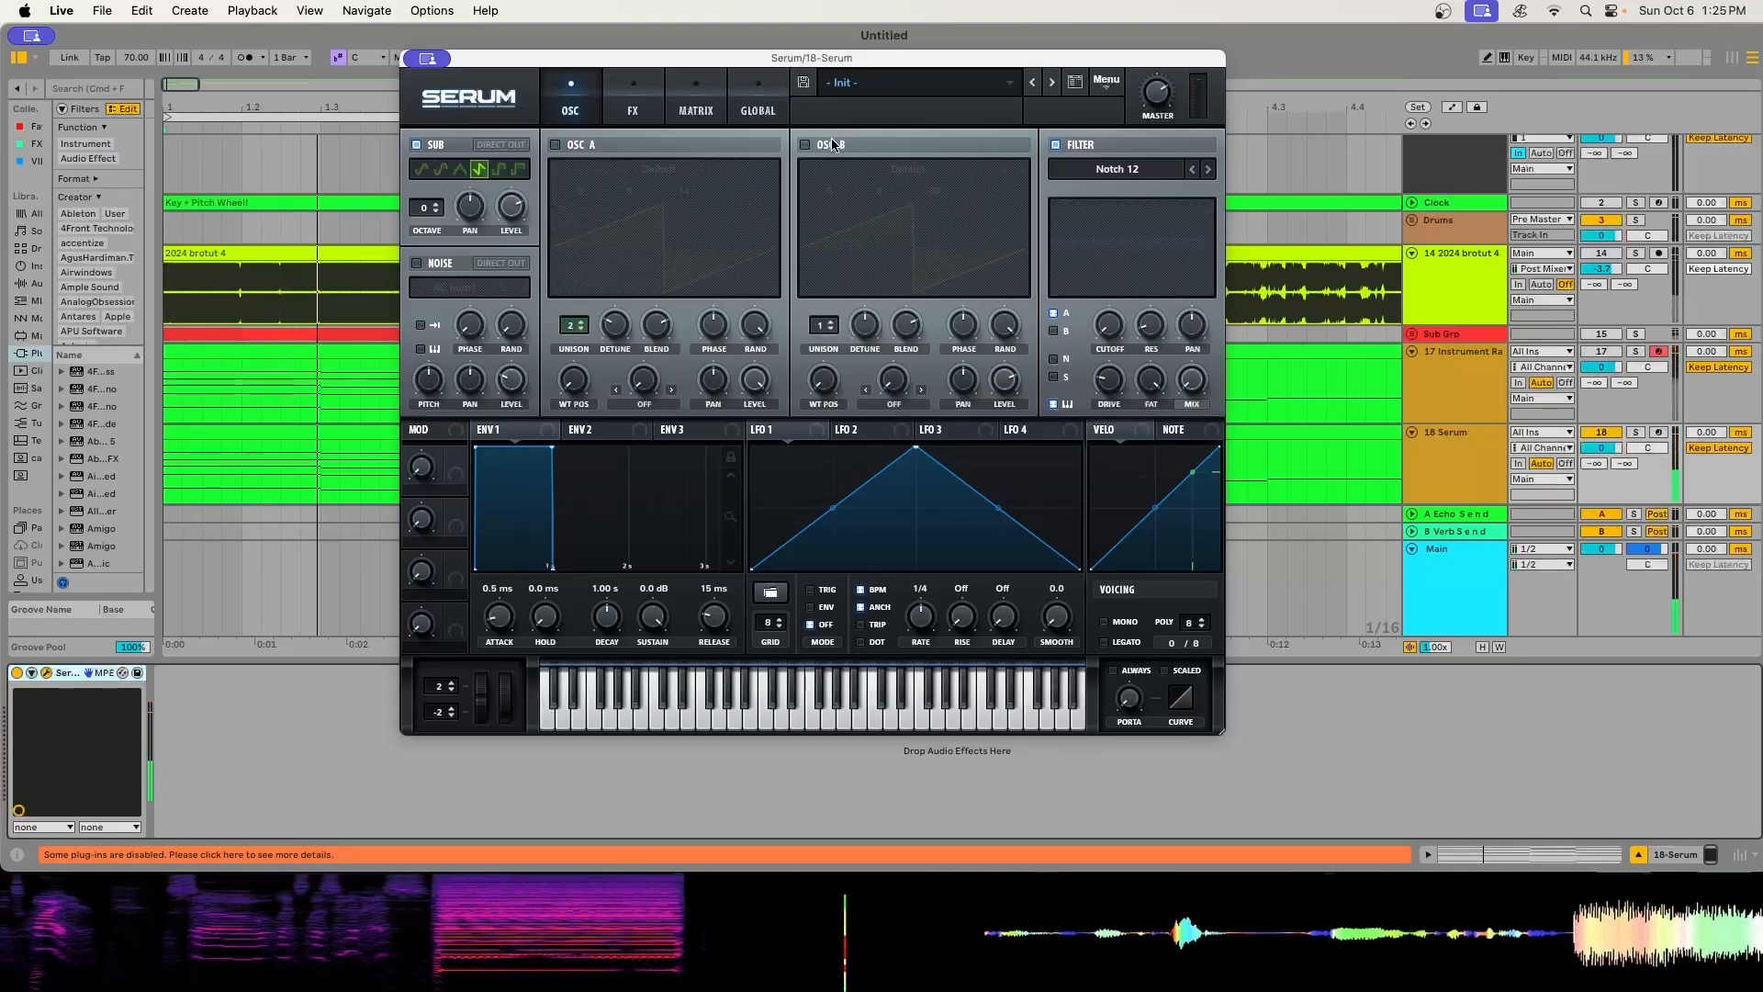
pyautogui.click(805, 145)
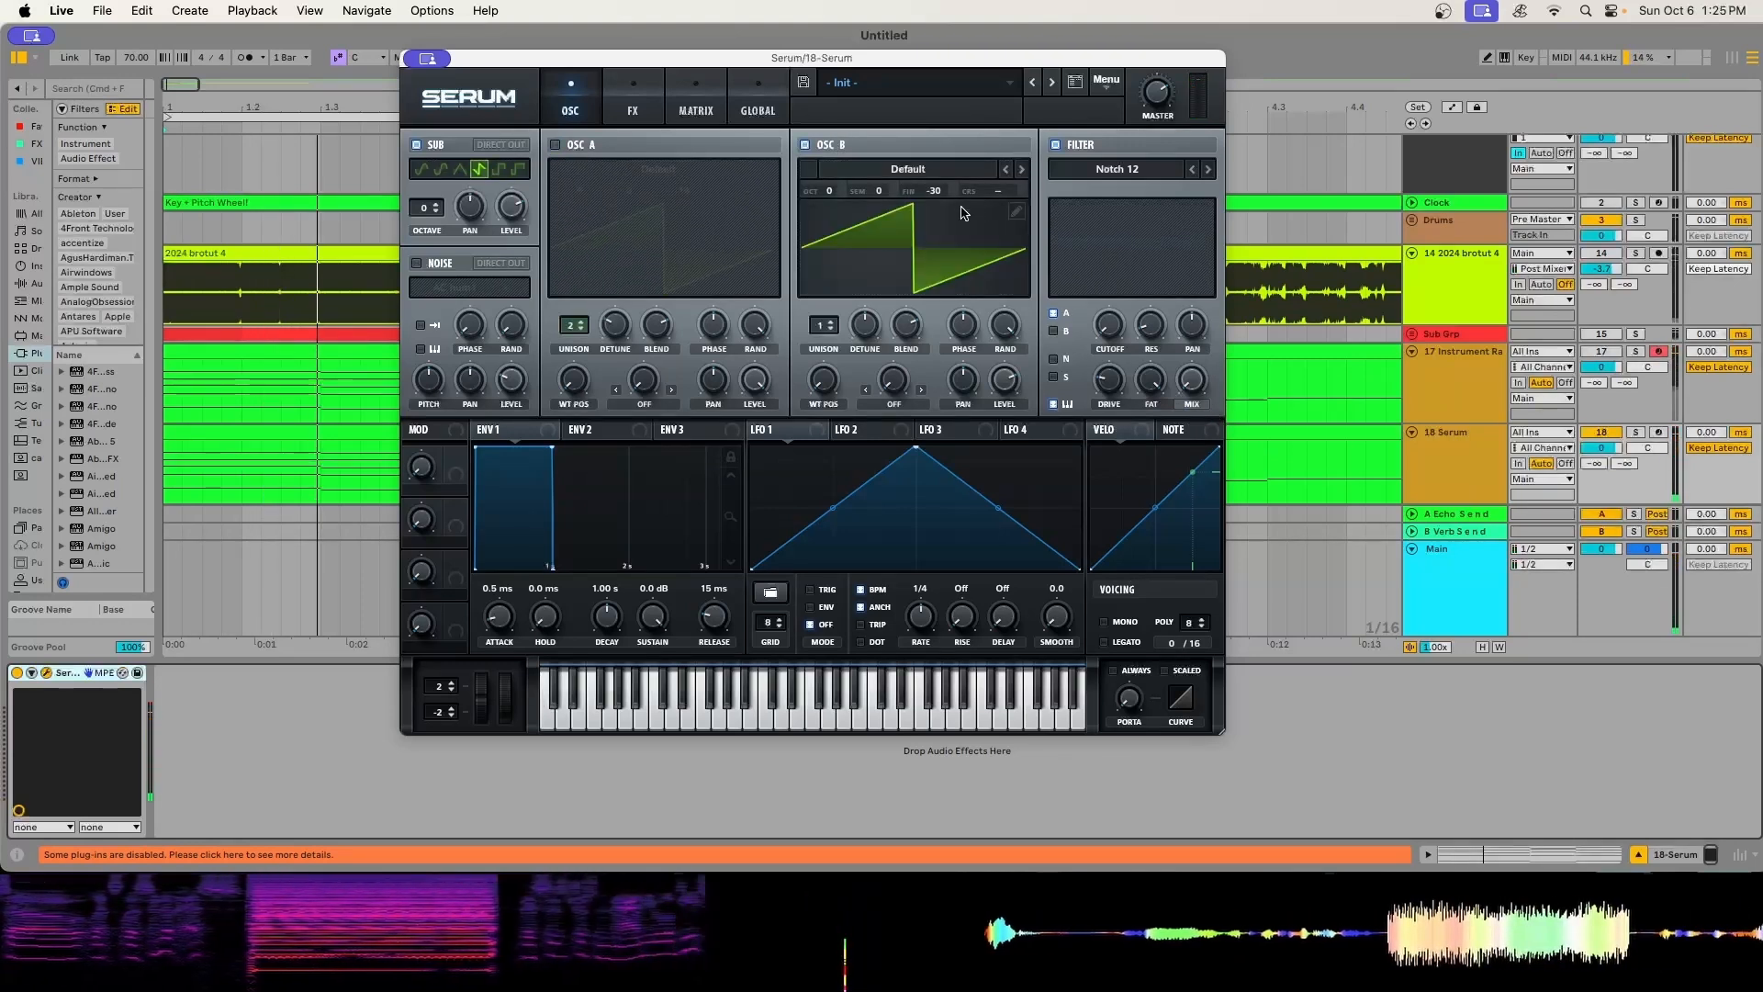
pyautogui.press('space')
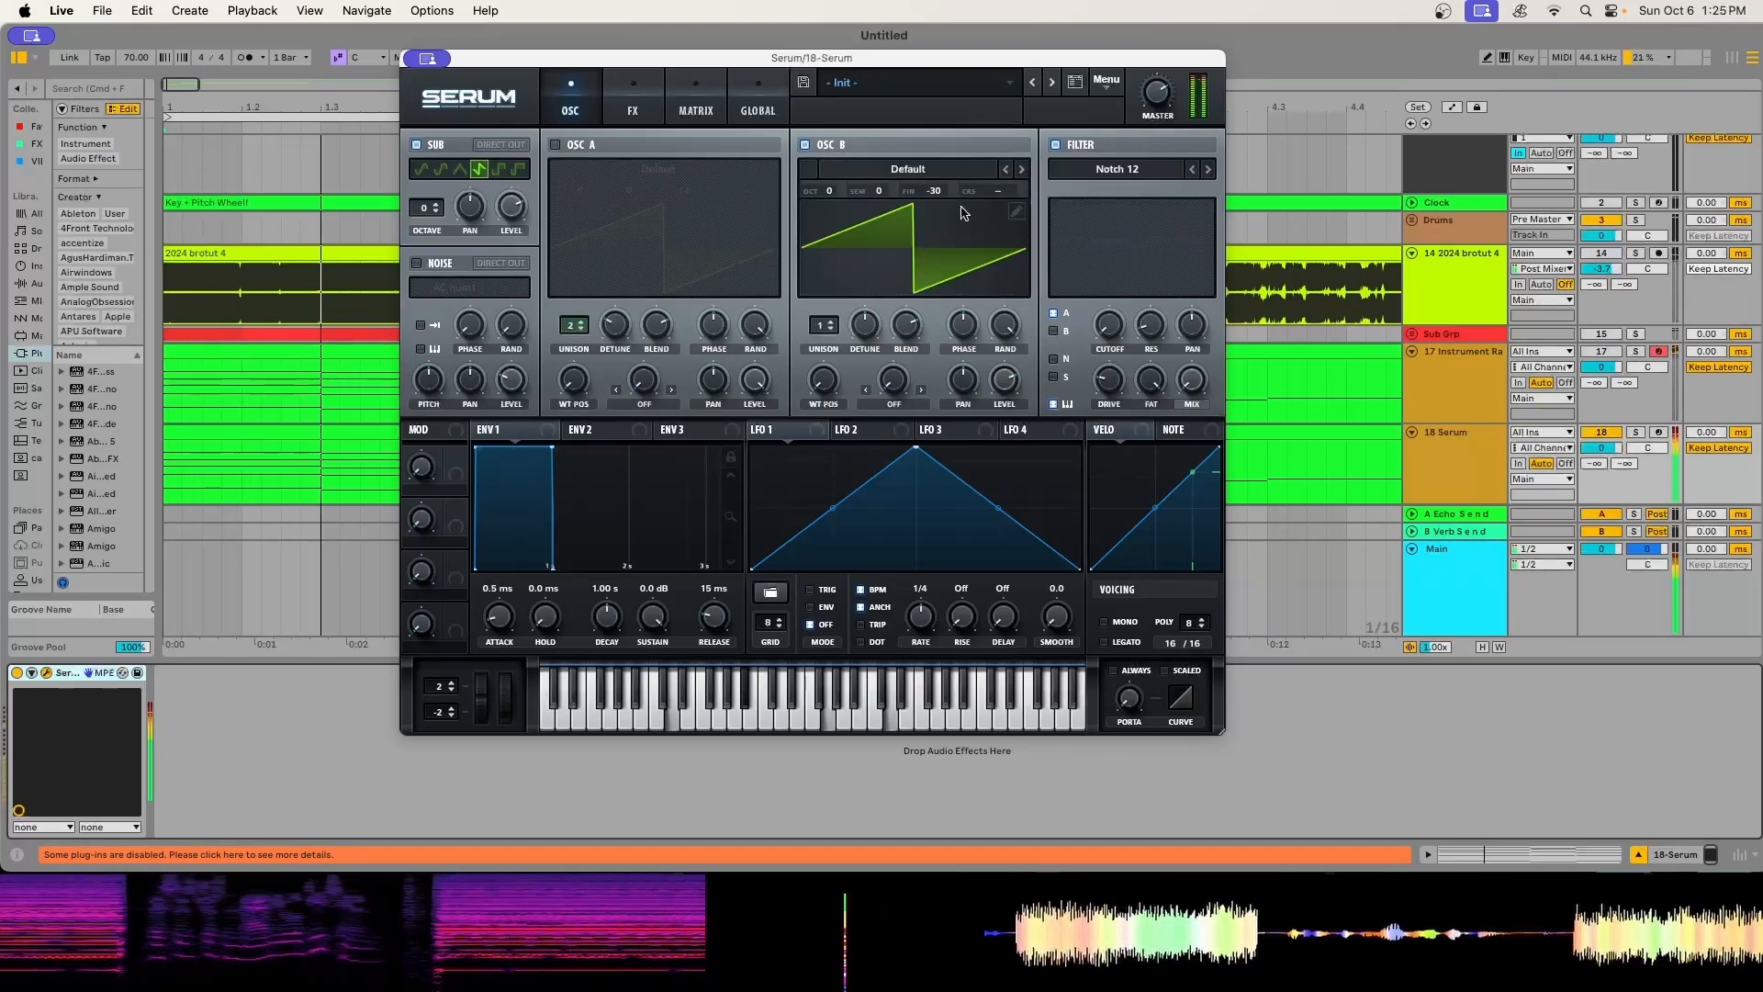
pyautogui.press('space')
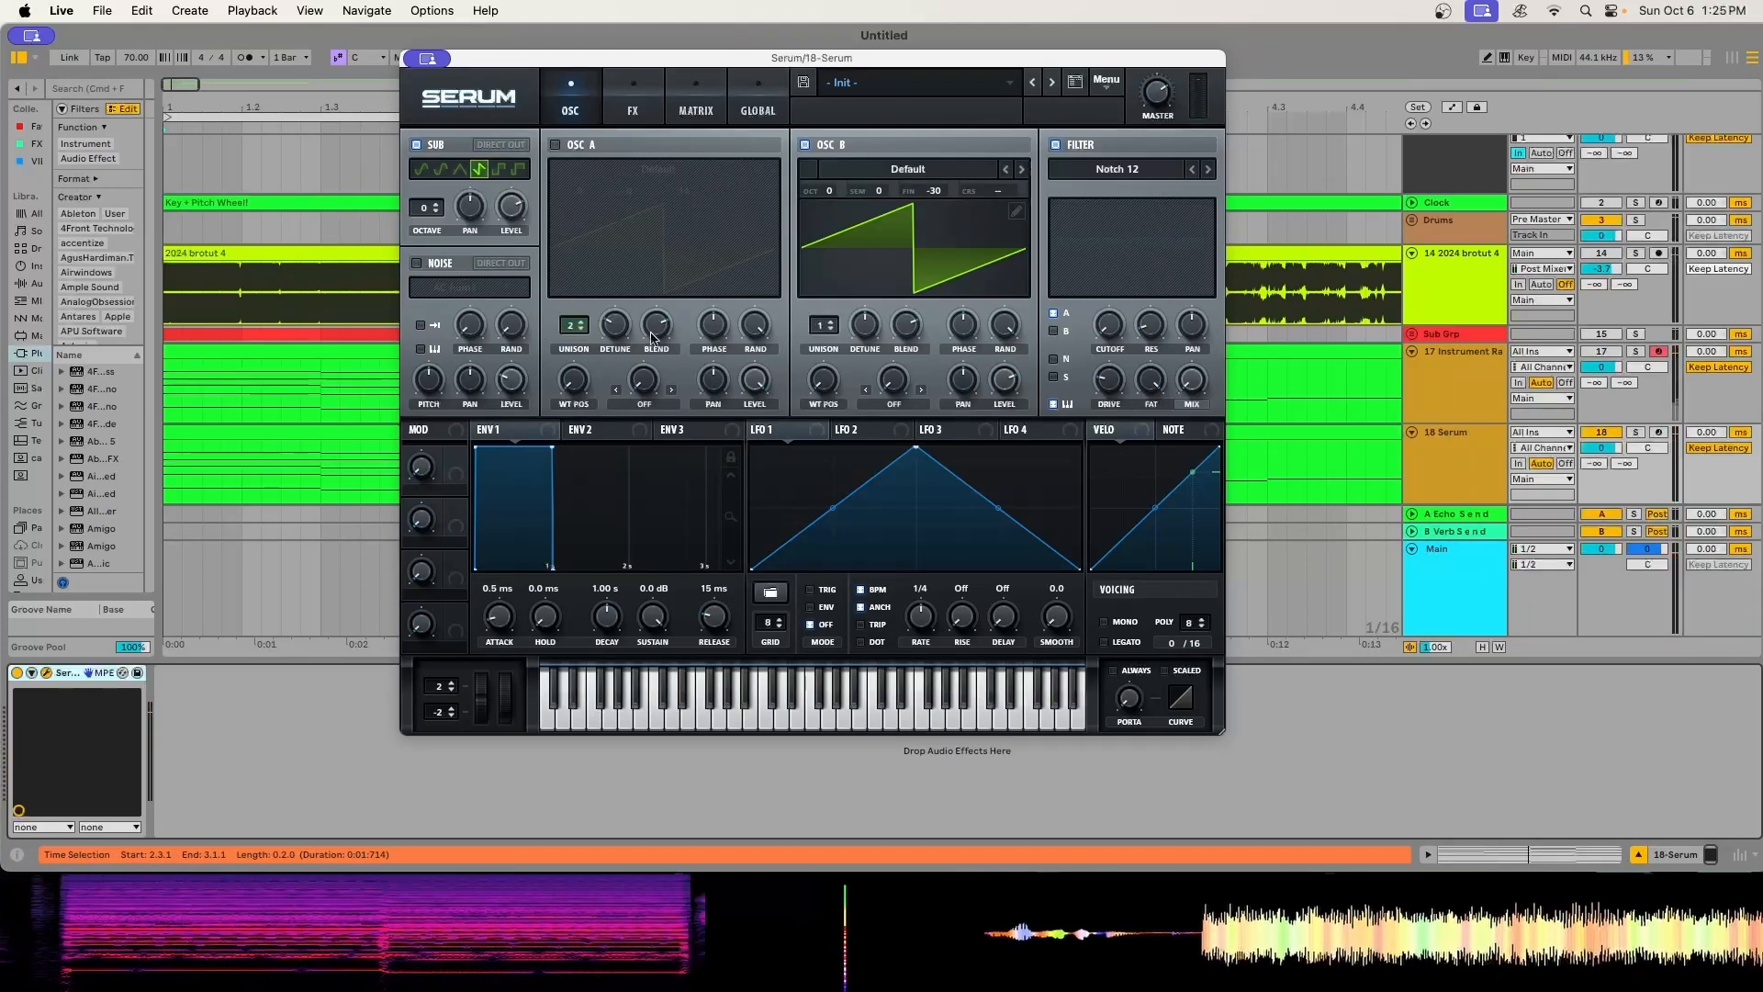
pyautogui.click(496, 170)
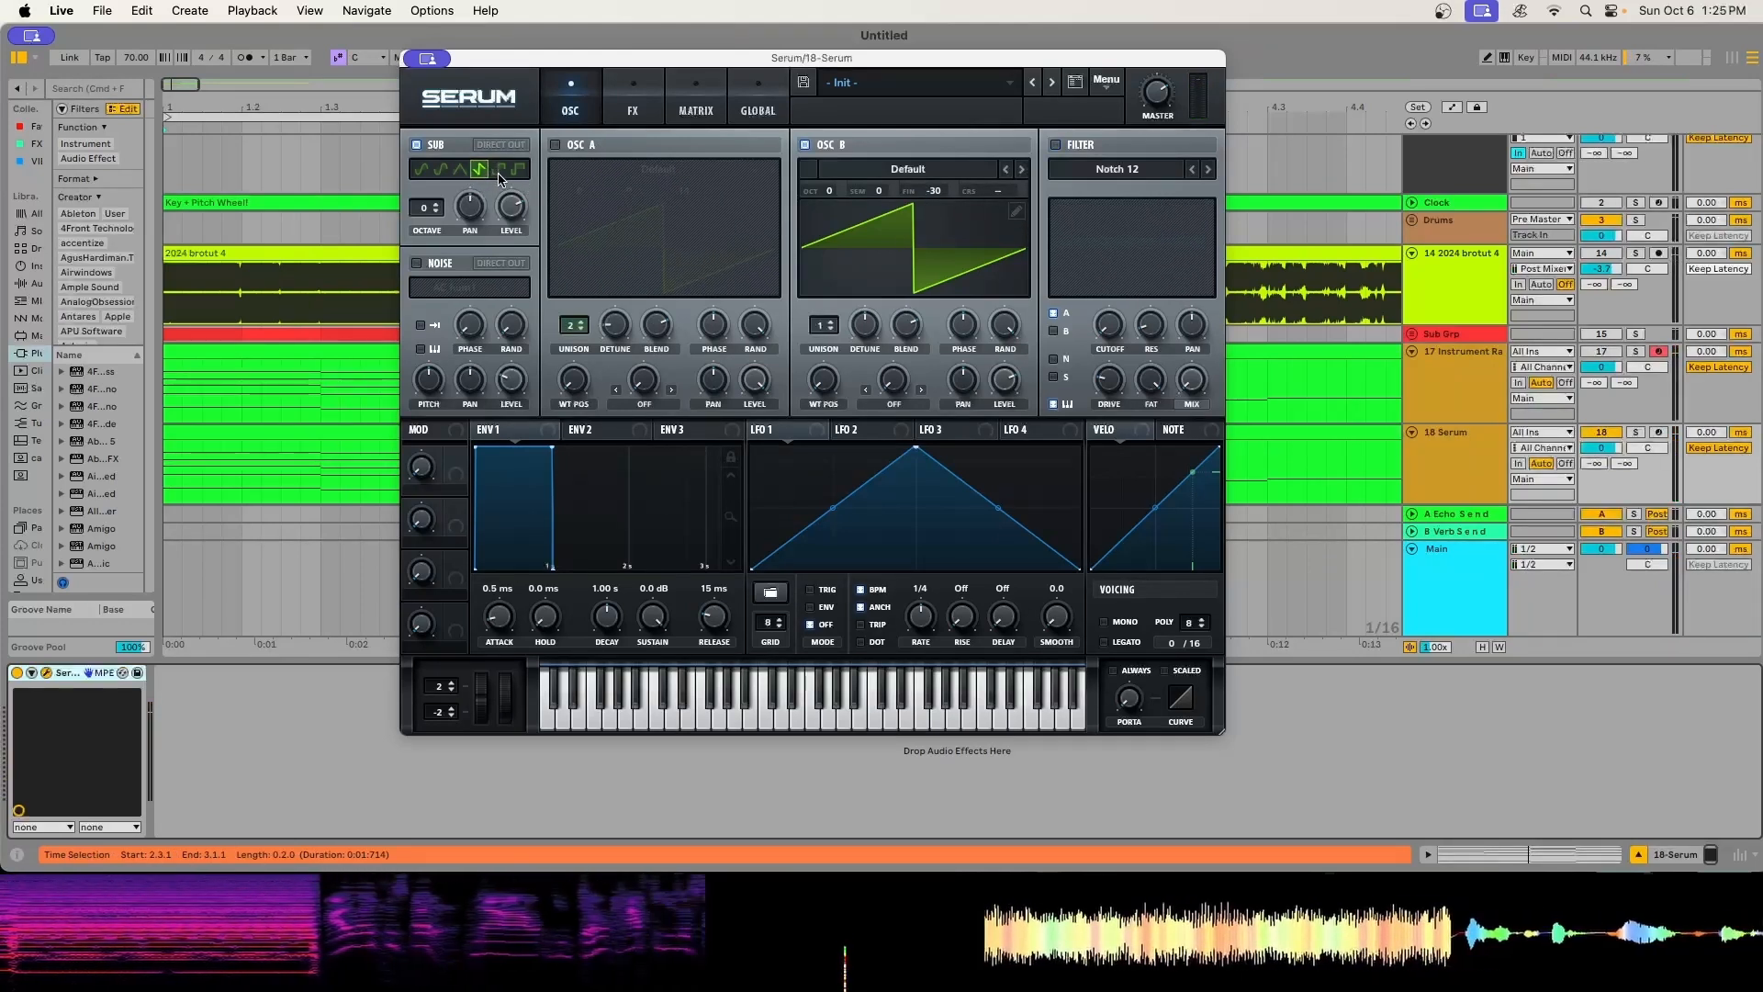
# - Set Oscillator B's fine tuning to -22 and audition the chords with its octave at +1 before returning it to 0
pyautogui.press('space')
pyautogui.moveTo(934, 191); pyautogui.dragTo(829, 182)
pyautogui.press('space')
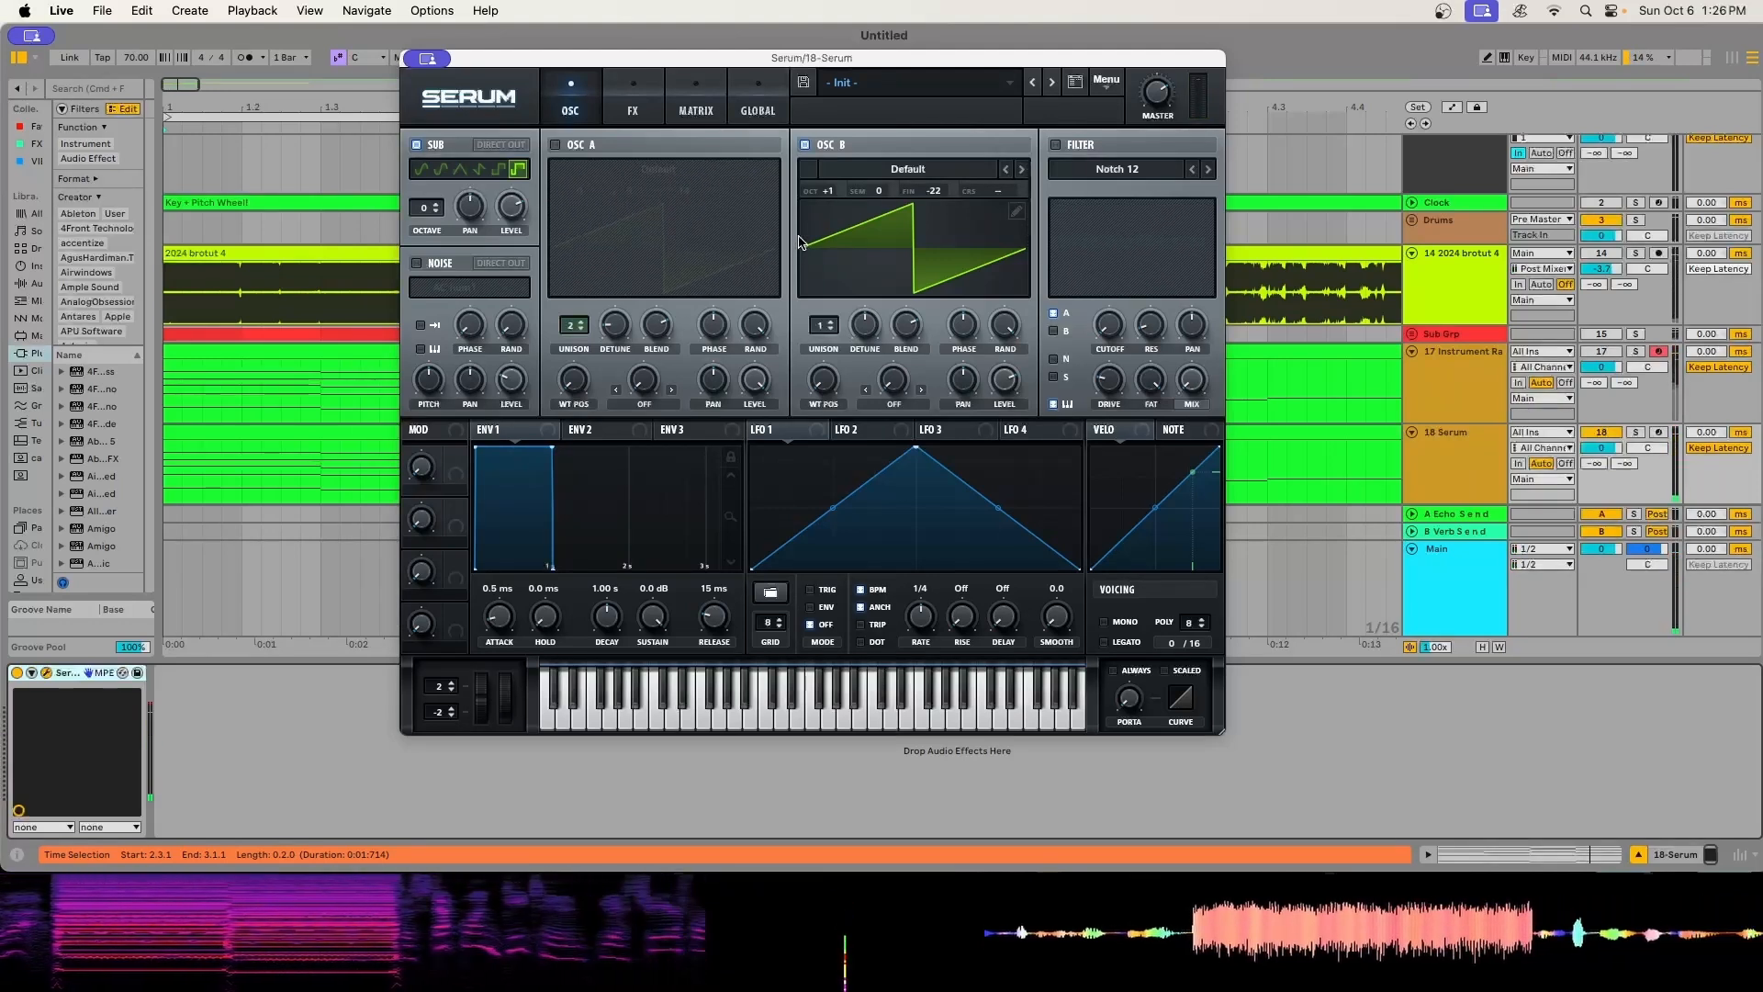
pyautogui.moveTo(829, 191); pyautogui.dragTo(830, 199)
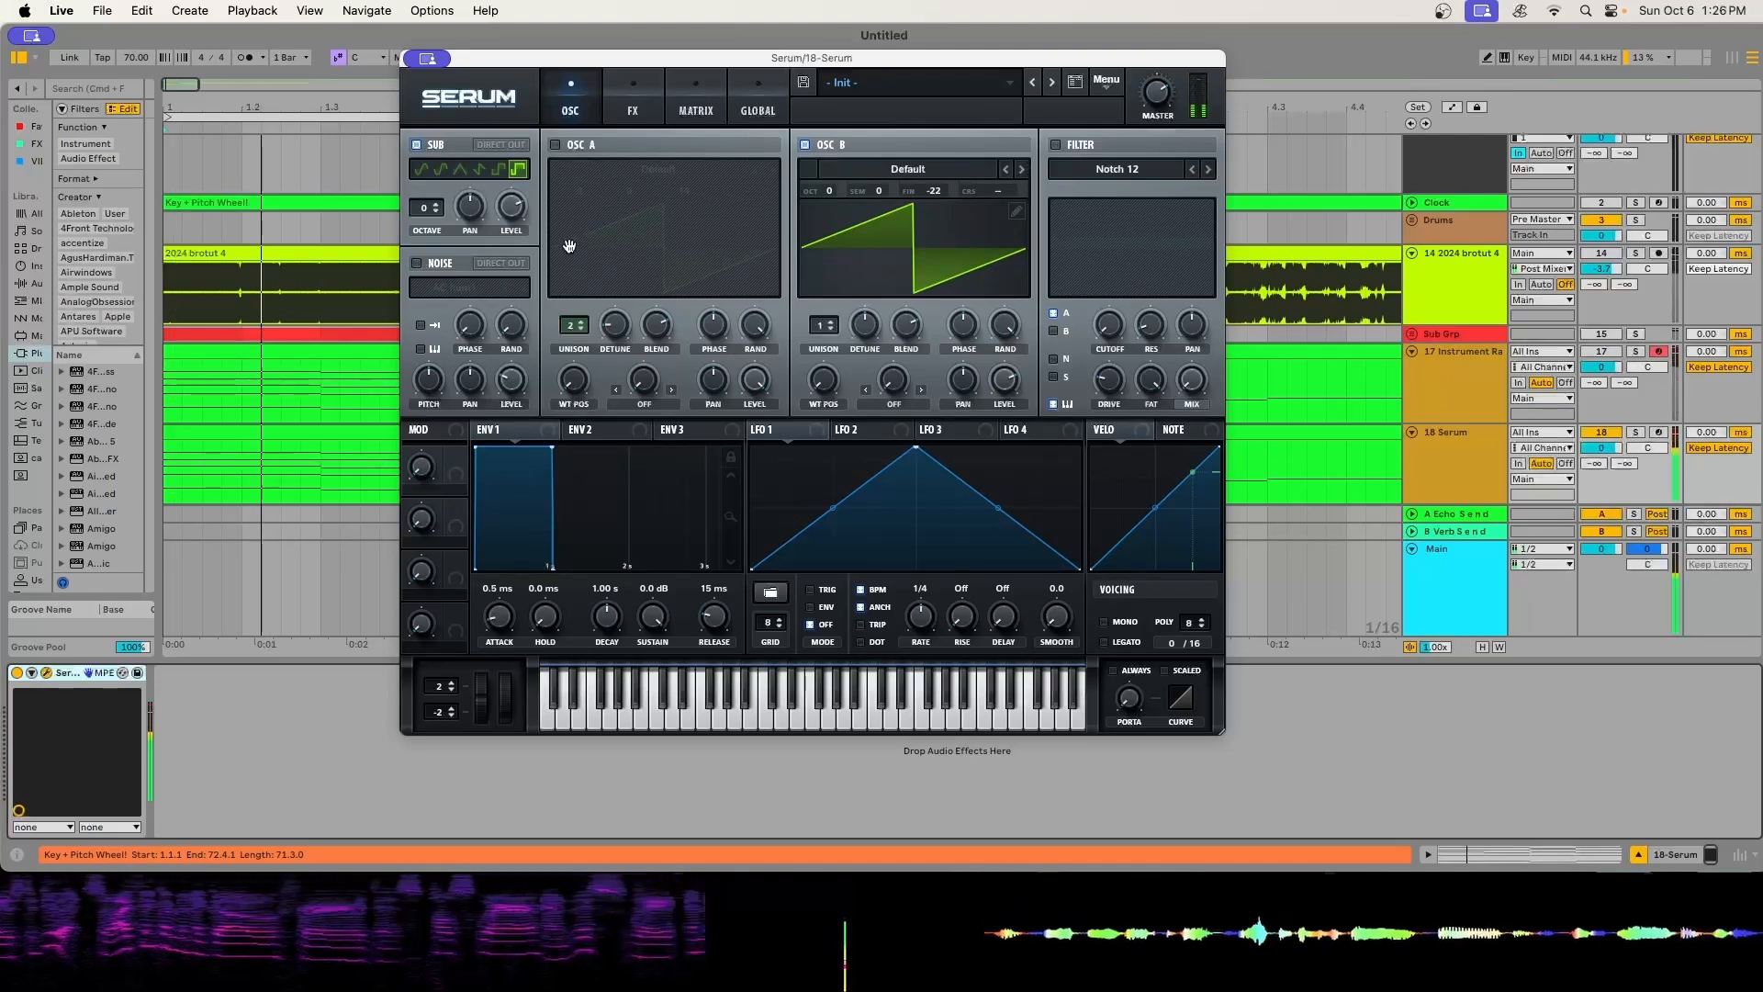
# - Turn on Oscillator A, set its octave to +1 and unison to 5, adjust the detune, and switch it off after auditioning
pyautogui.click(555, 145)
pyautogui.moveTo(585, 188); pyautogui.dragTo(585, 181)
pyautogui.moveTo(574, 325); pyautogui.dragTo(574, 313)
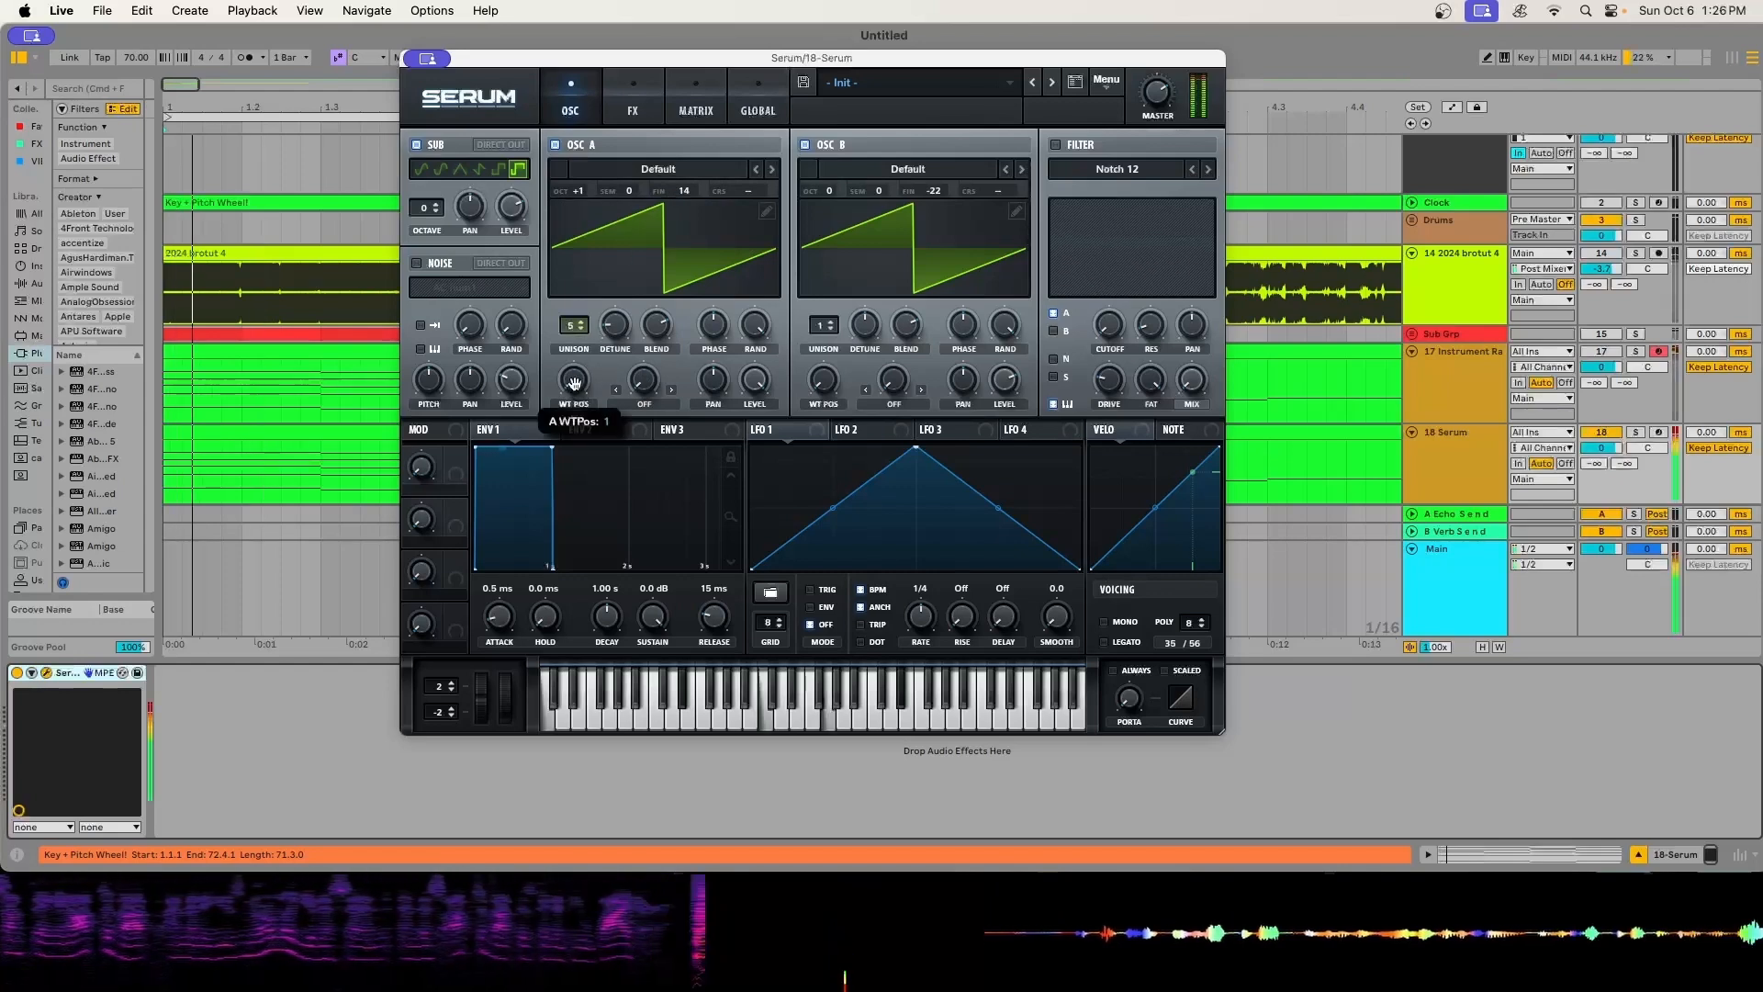
pyautogui.moveTo(615, 326)
pyautogui.mouseDown()
pyautogui.moveTo(645, 247)
pyautogui.moveTo(616, 297)
pyautogui.mouseUp()
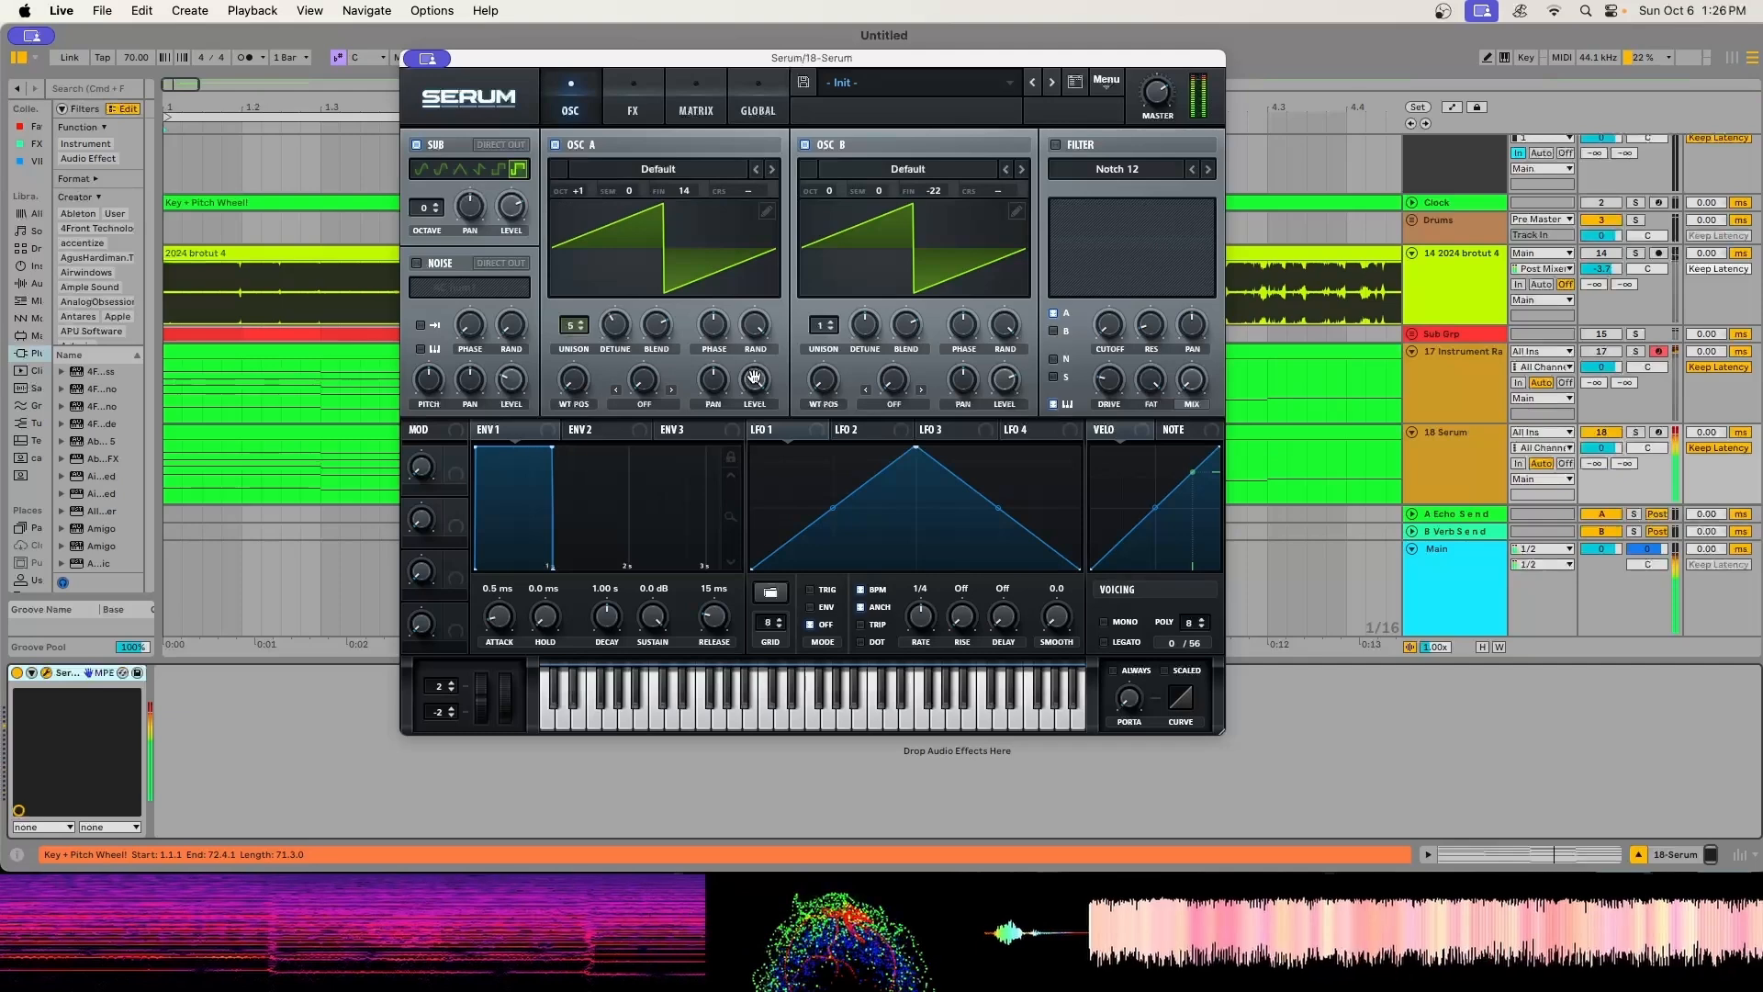
pyautogui.click(554, 144)
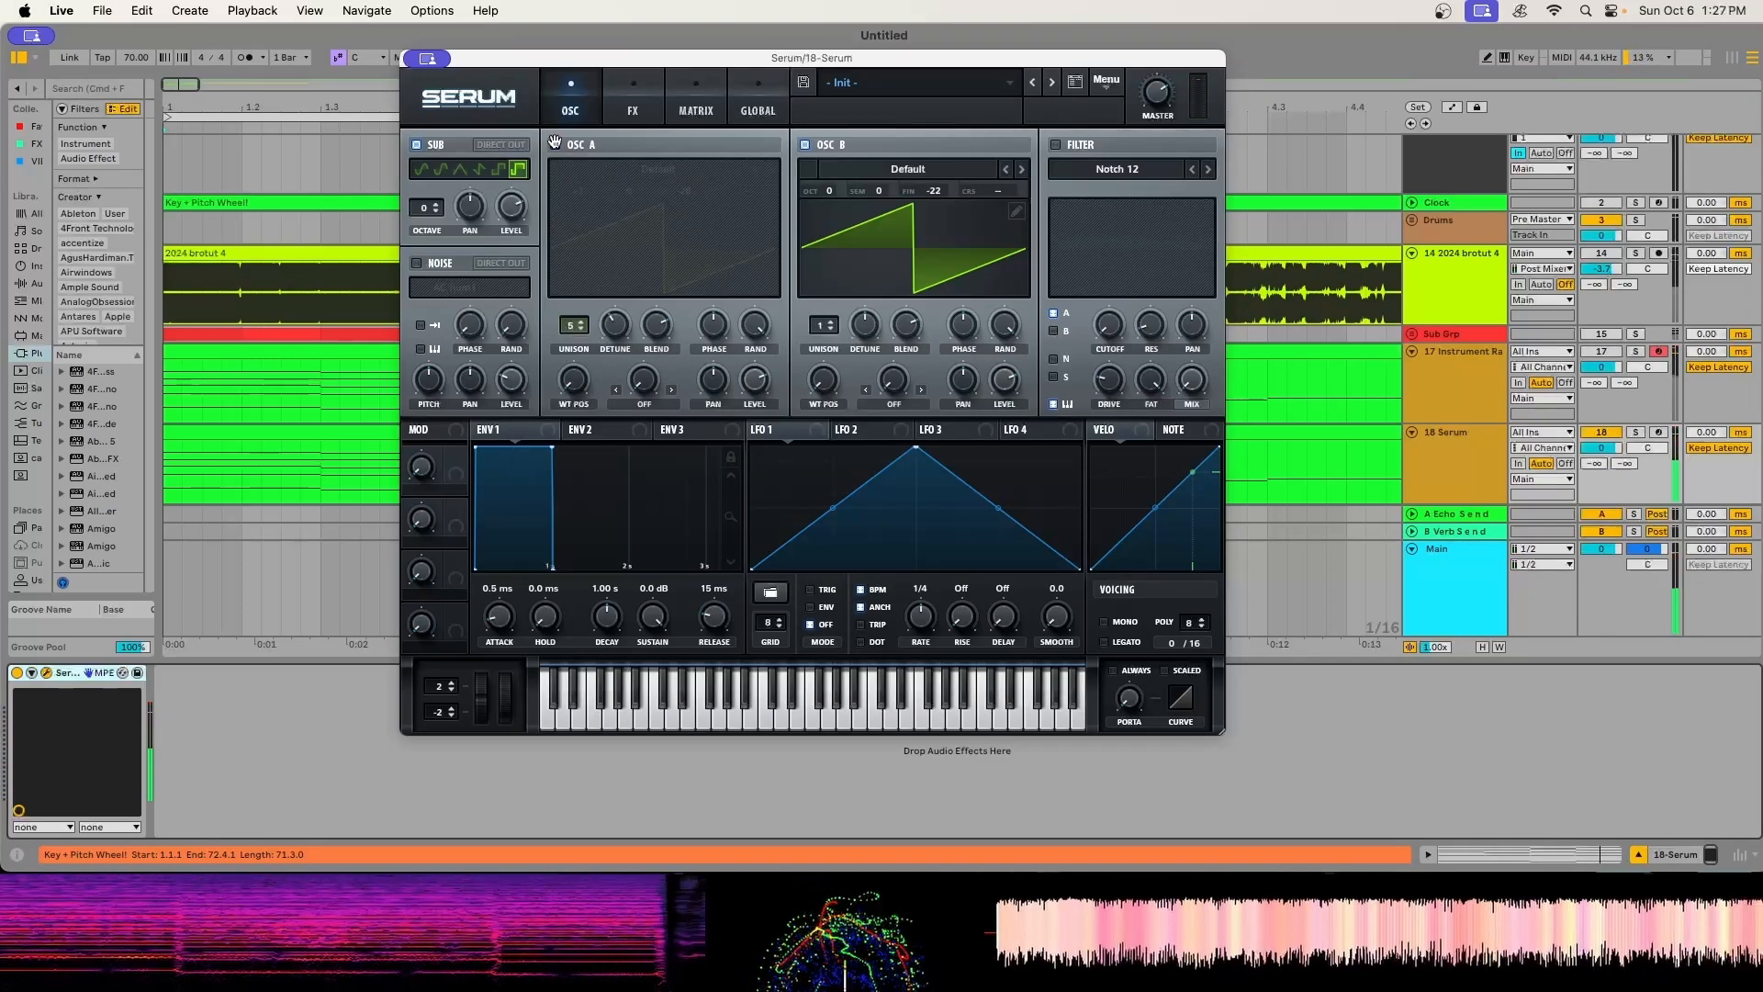
# - Enable the noise oscillator and load the J106 Chorus sample from the Analog category
pyautogui.click(417, 264)
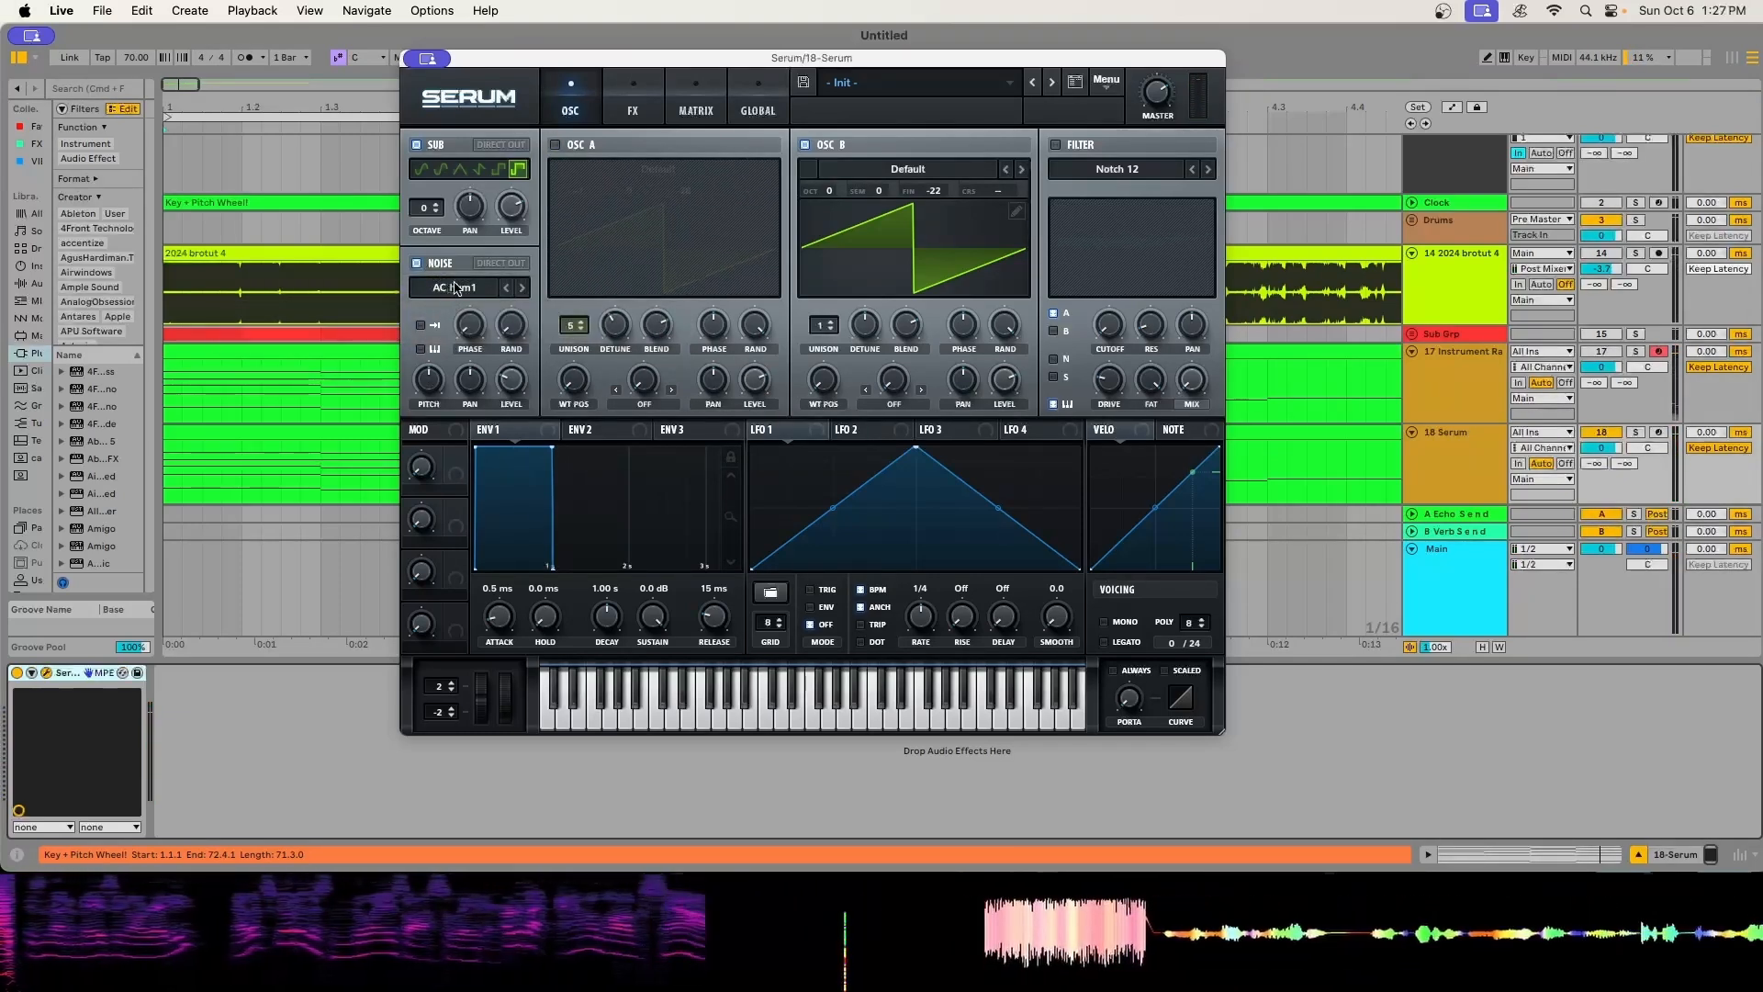
pyautogui.click(457, 292)
pyautogui.moveTo(467, 317)
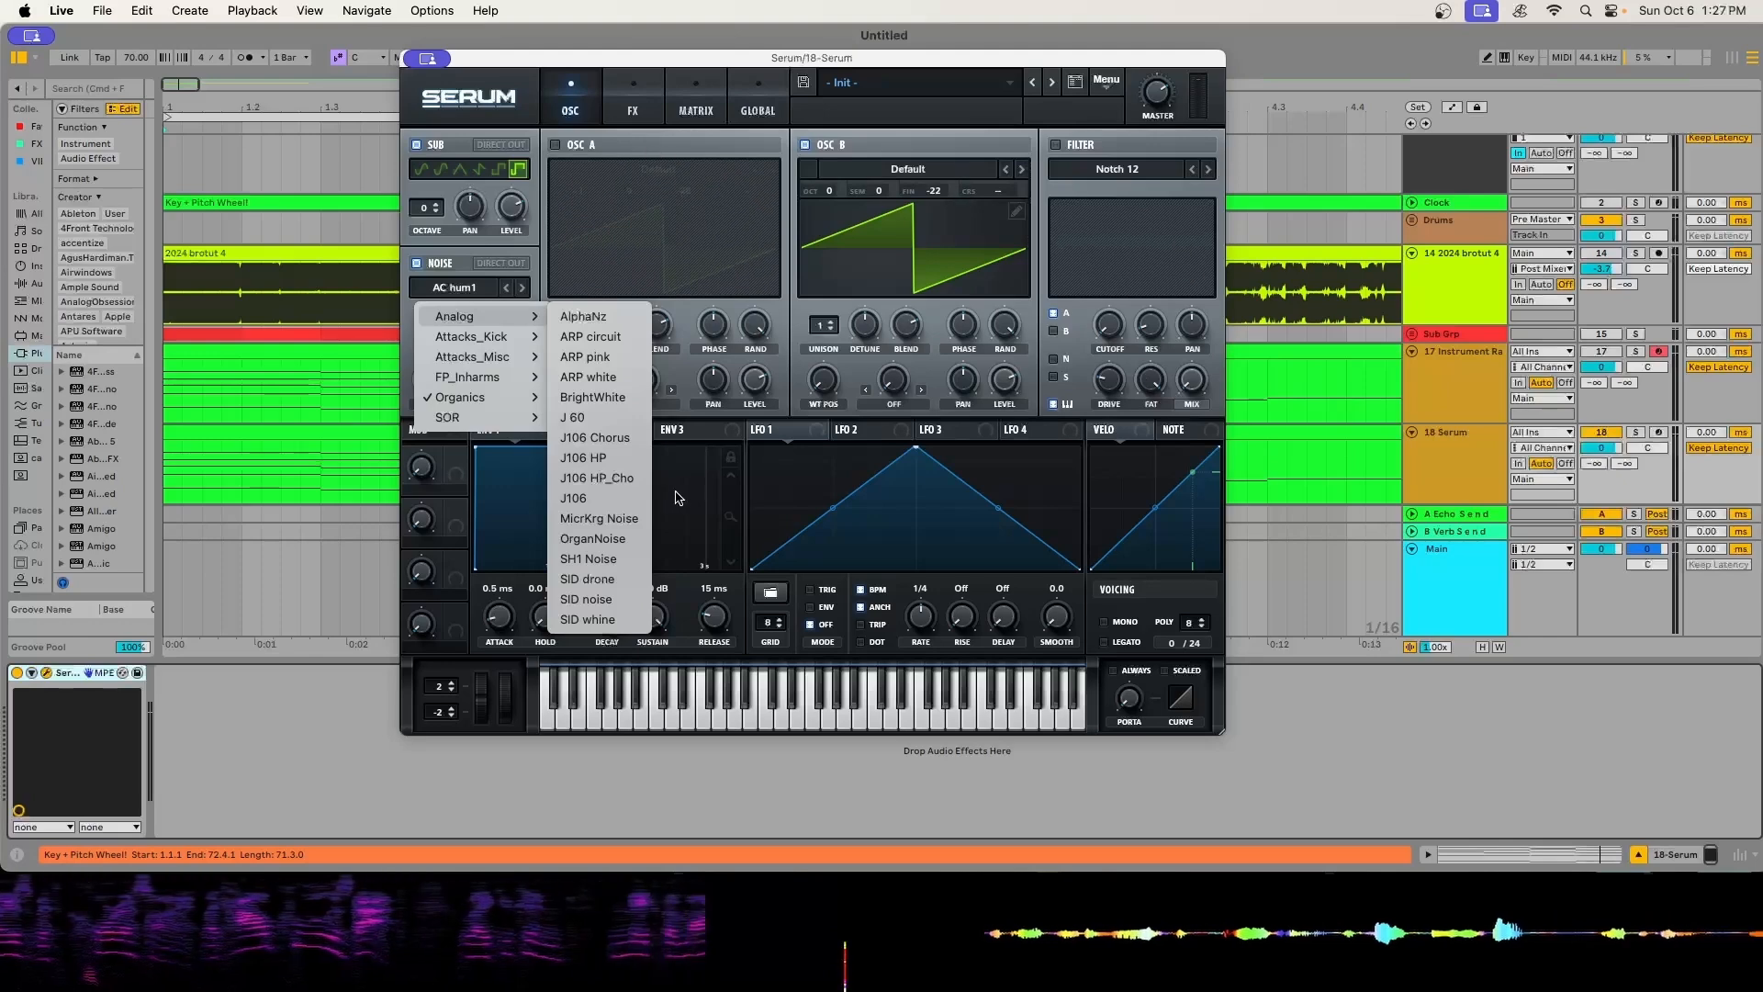
pyautogui.click(595, 437)
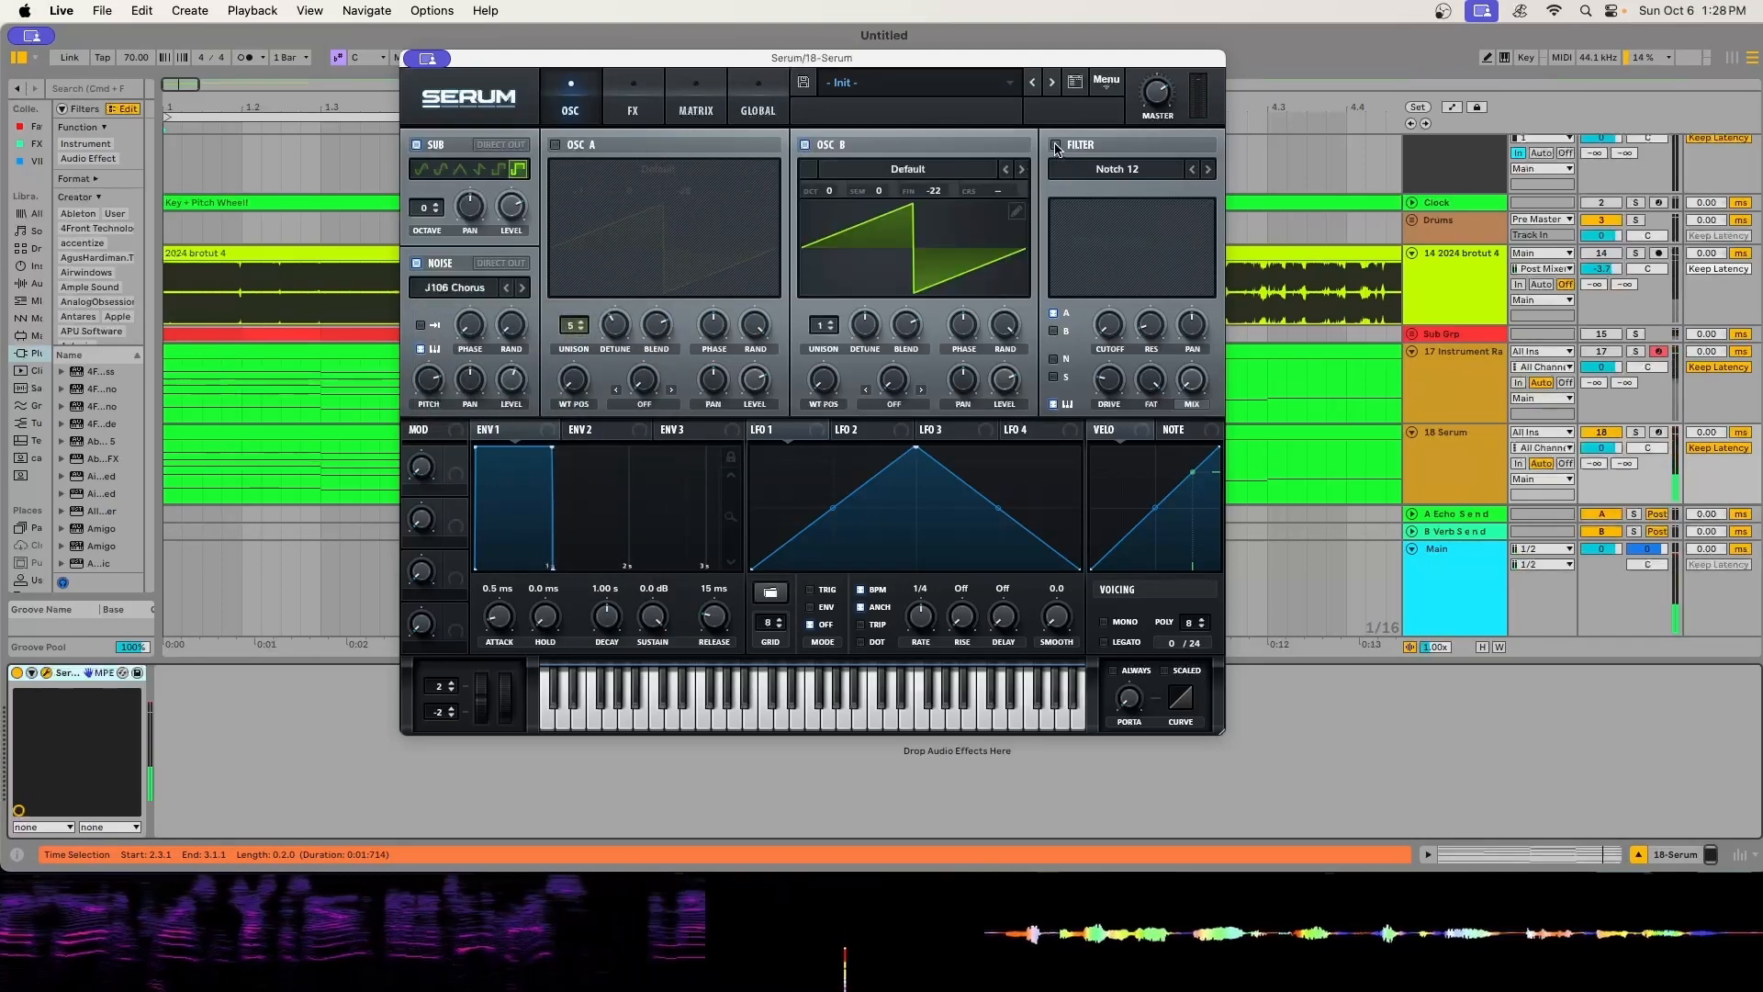
# - Enable the Notch 12 filter, route Oscillator B into it, and adjust the cutoff
pyautogui.click(1056, 145)
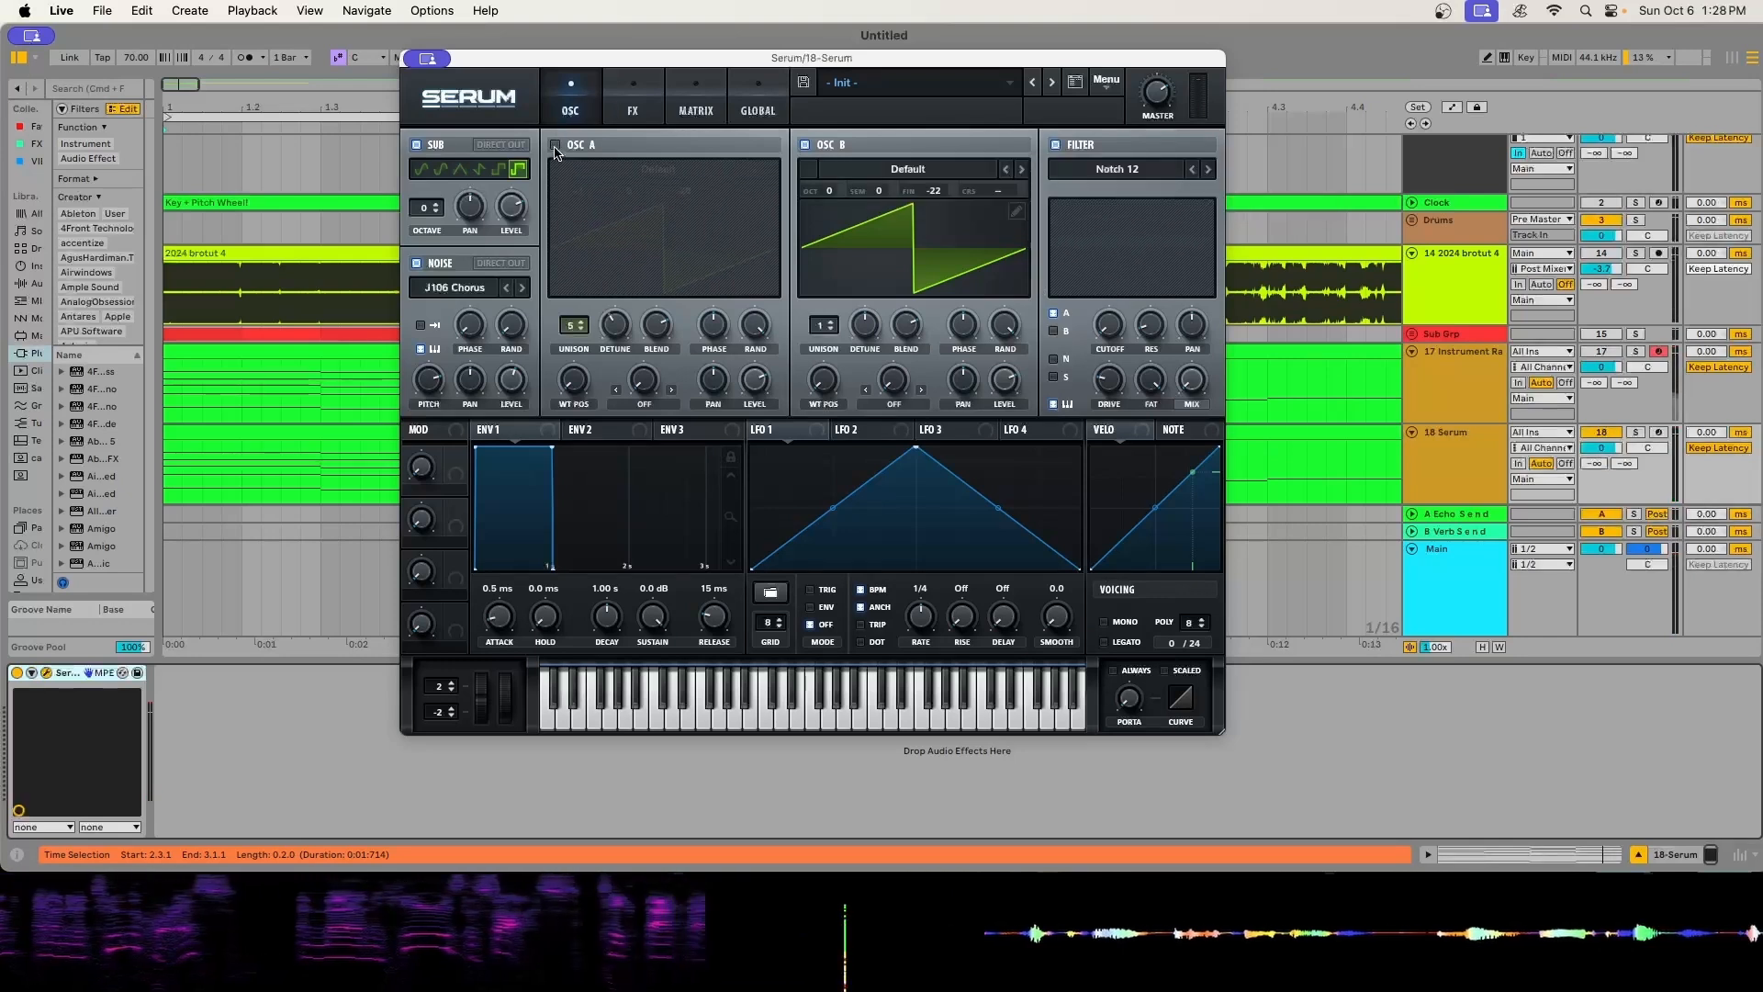
pyautogui.click(1053, 331)
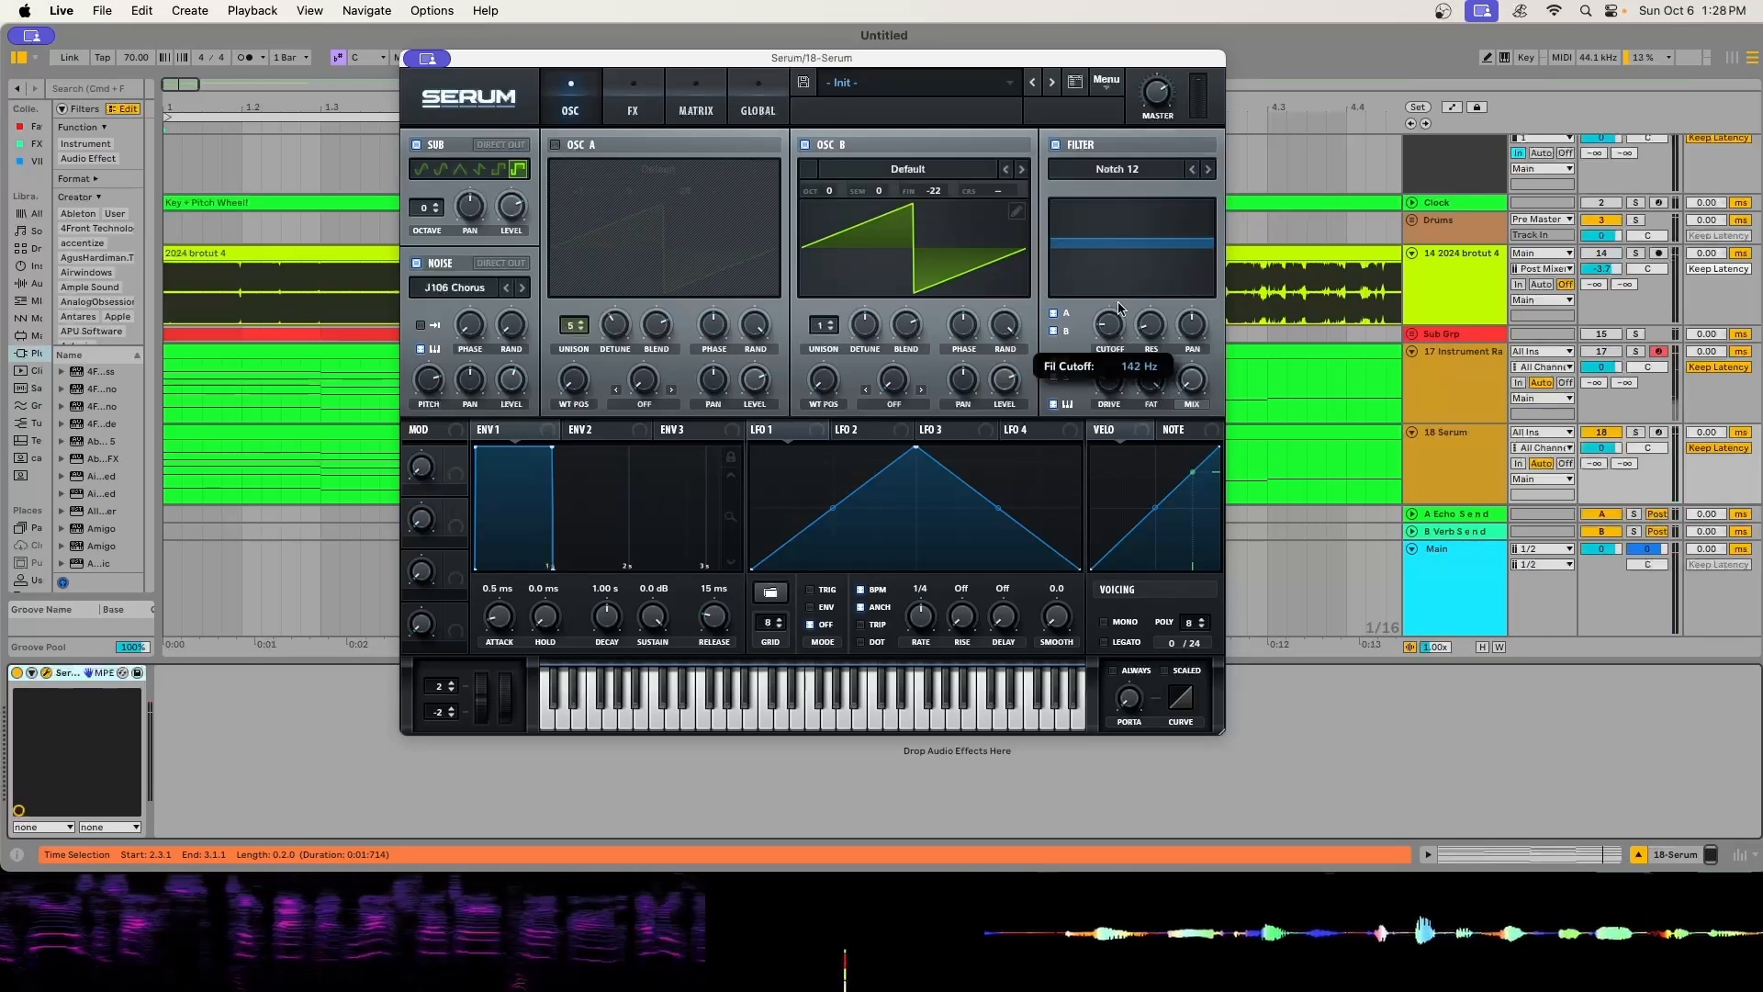
pyautogui.moveTo(1107, 337); pyautogui.dragTo(1105, 327)
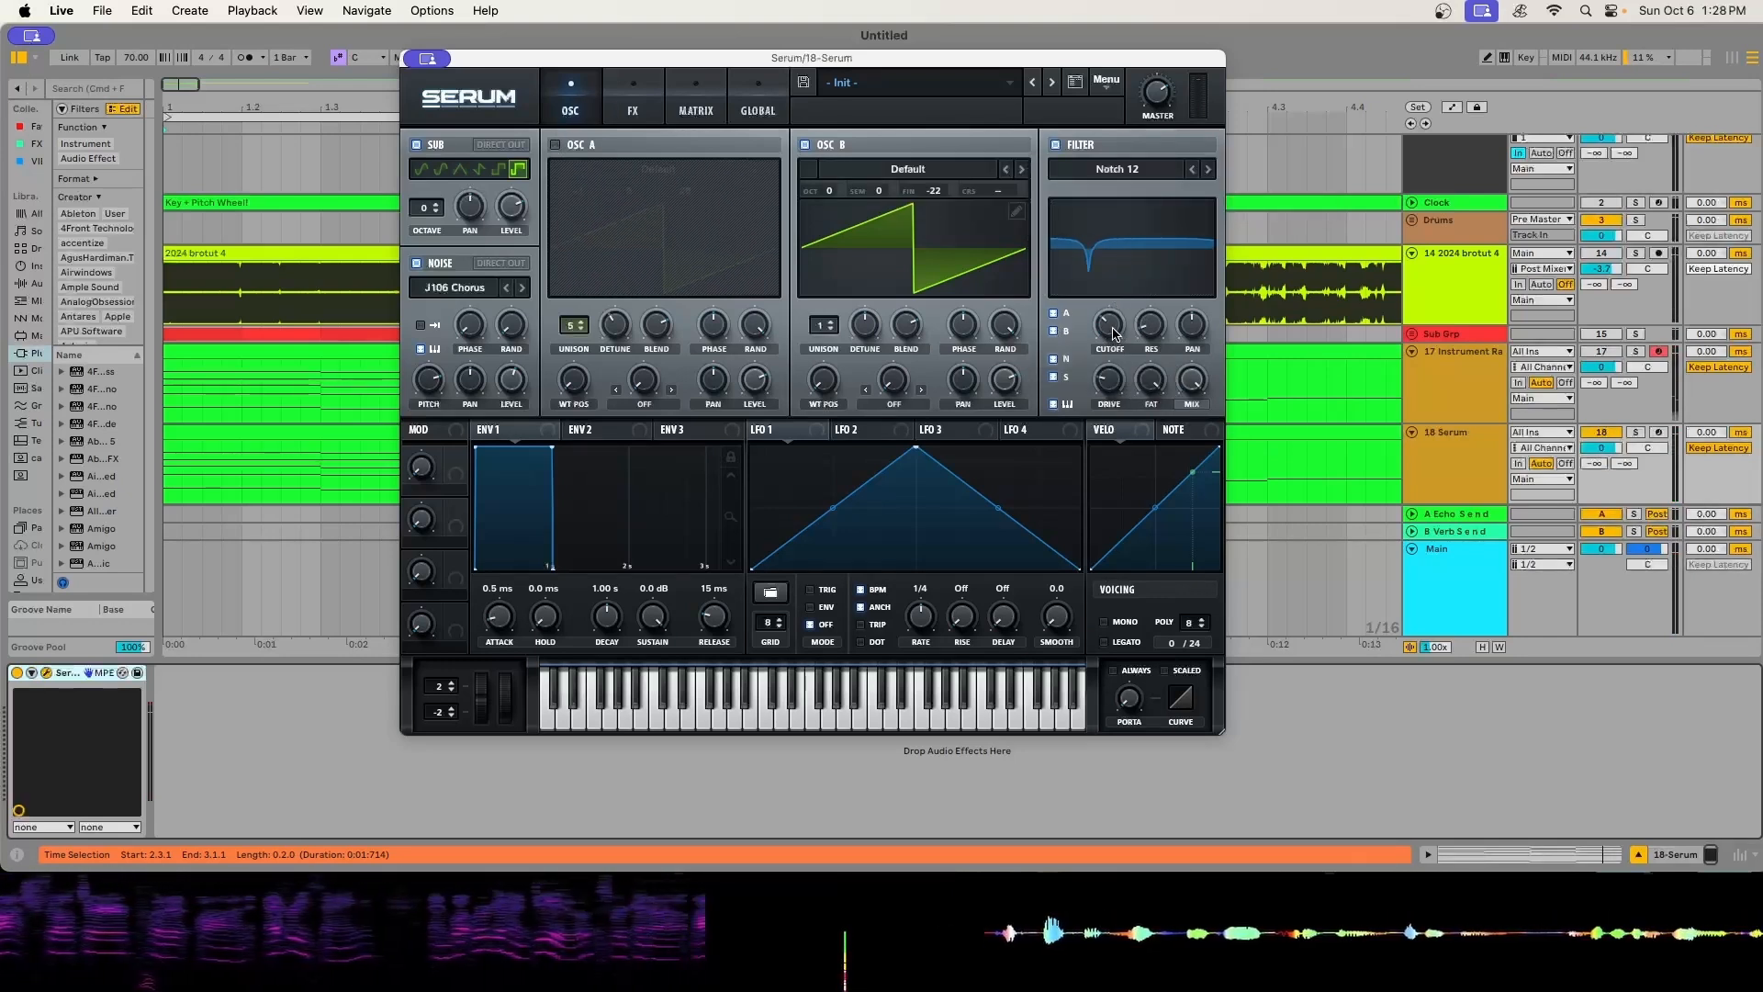
# - Assign Noise OSC as a modulation source for the filter cutoff and bend its curve in the modulation matrix
pyautogui.rightClick(1105, 324)
pyautogui.moveTo(1183, 446)
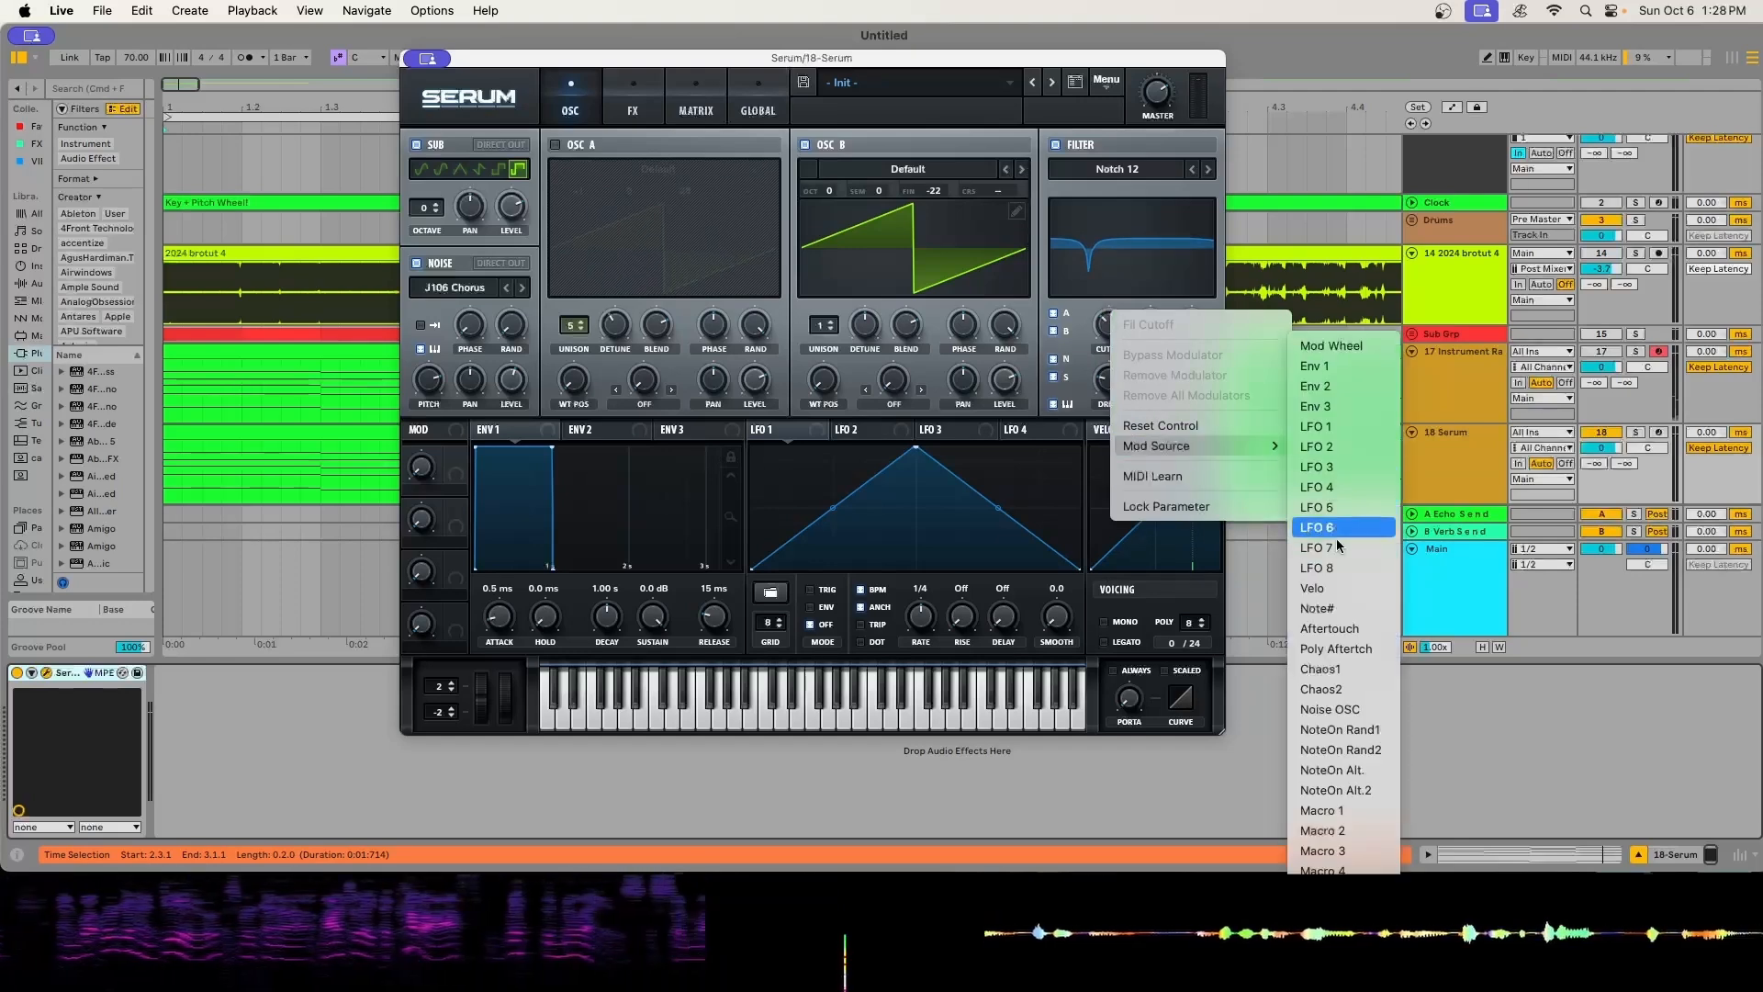
pyautogui.click(1343, 707)
pyautogui.click(695, 101)
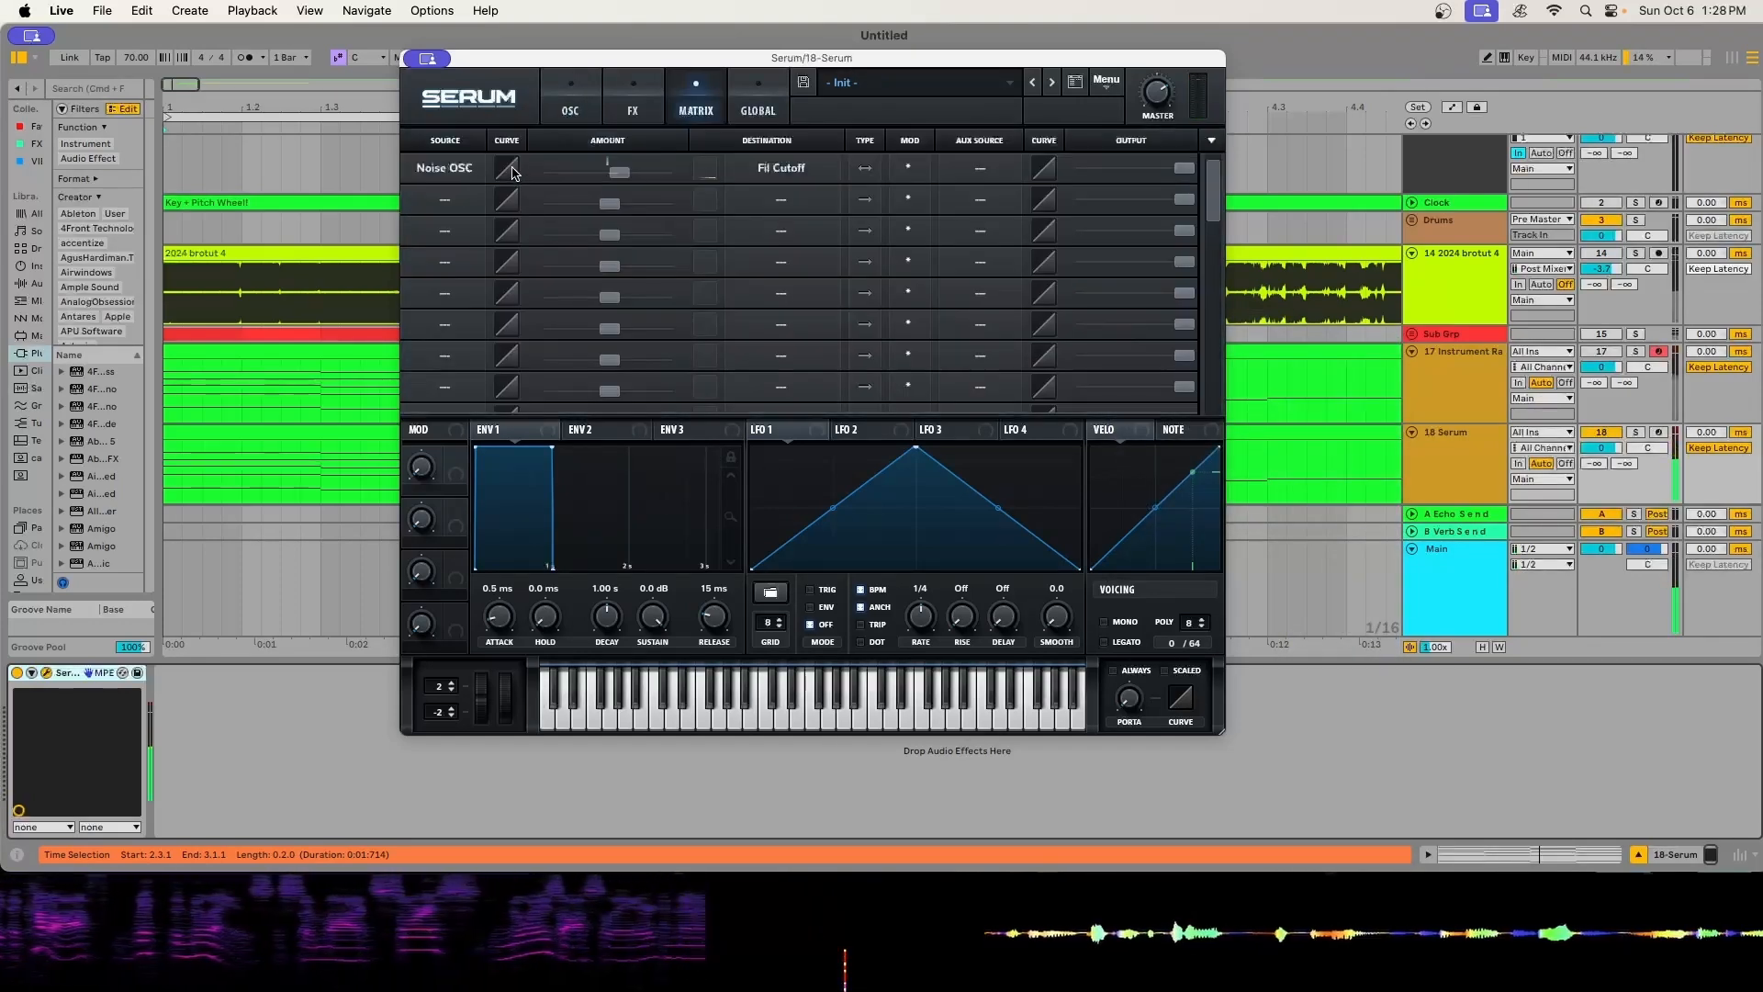
pyautogui.moveTo(513, 174); pyautogui.dragTo(526, 206)
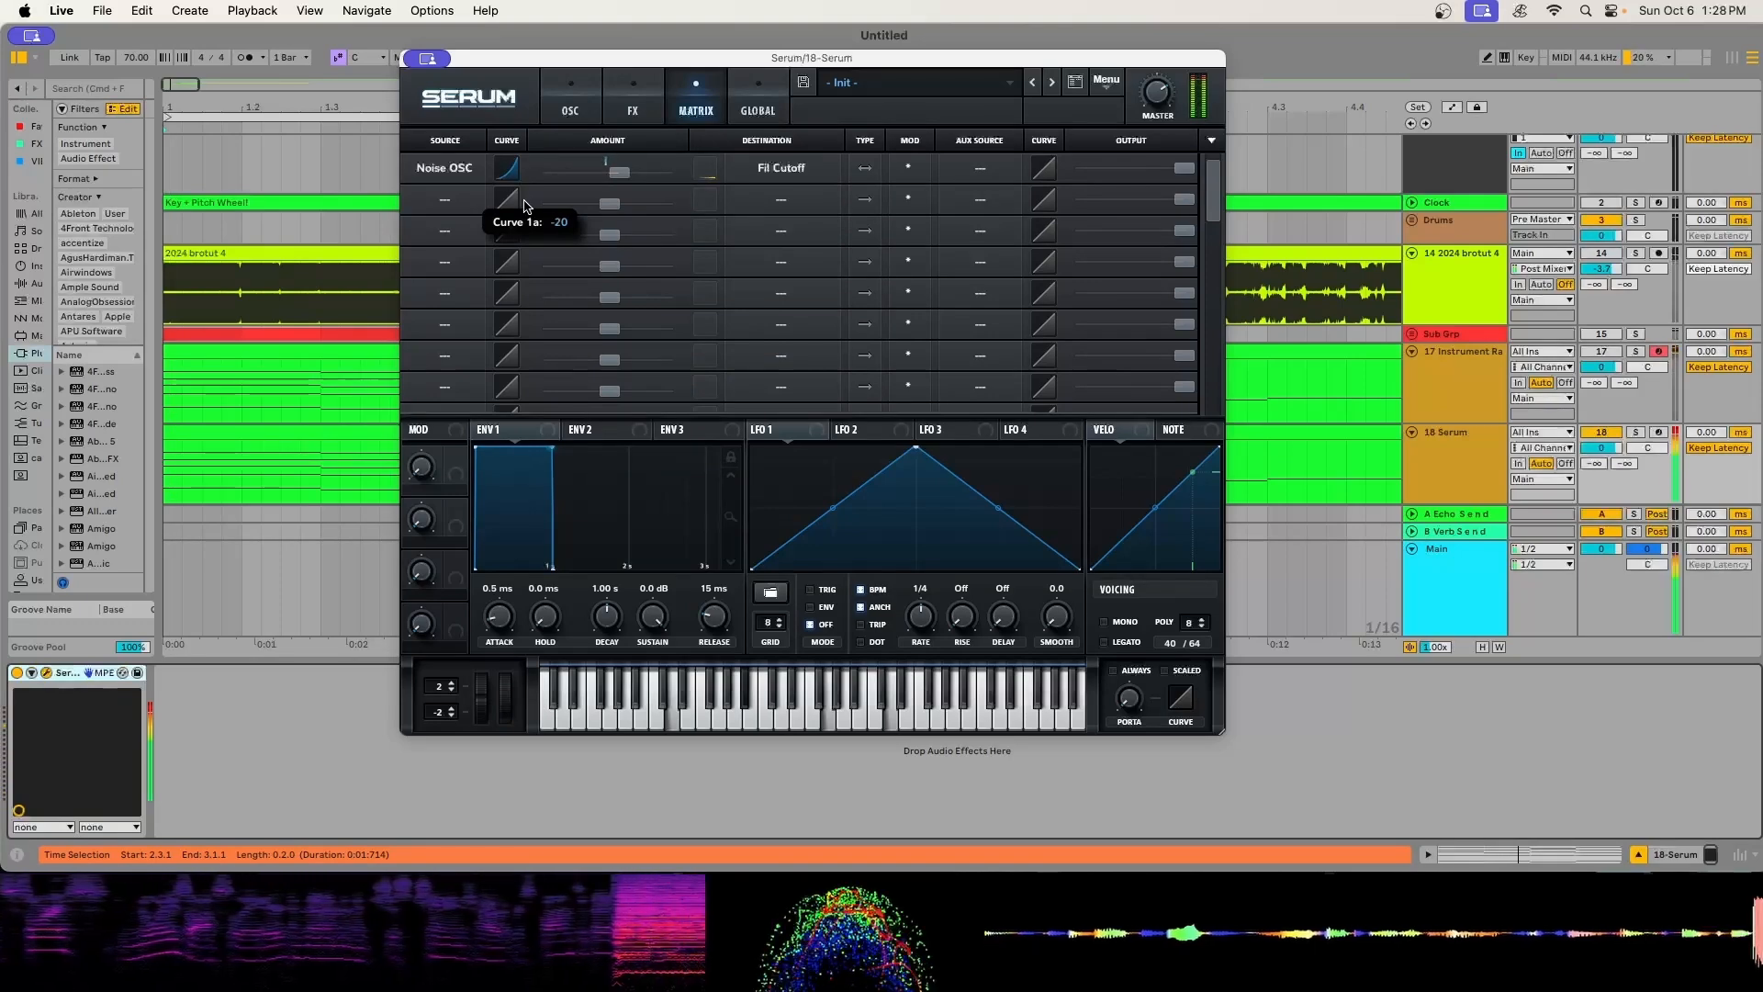
# - Return to the oscillators, turn Oscillator A off, and toggle playback of the chords
pyautogui.click(609, 103)
pyautogui.click(577, 111)
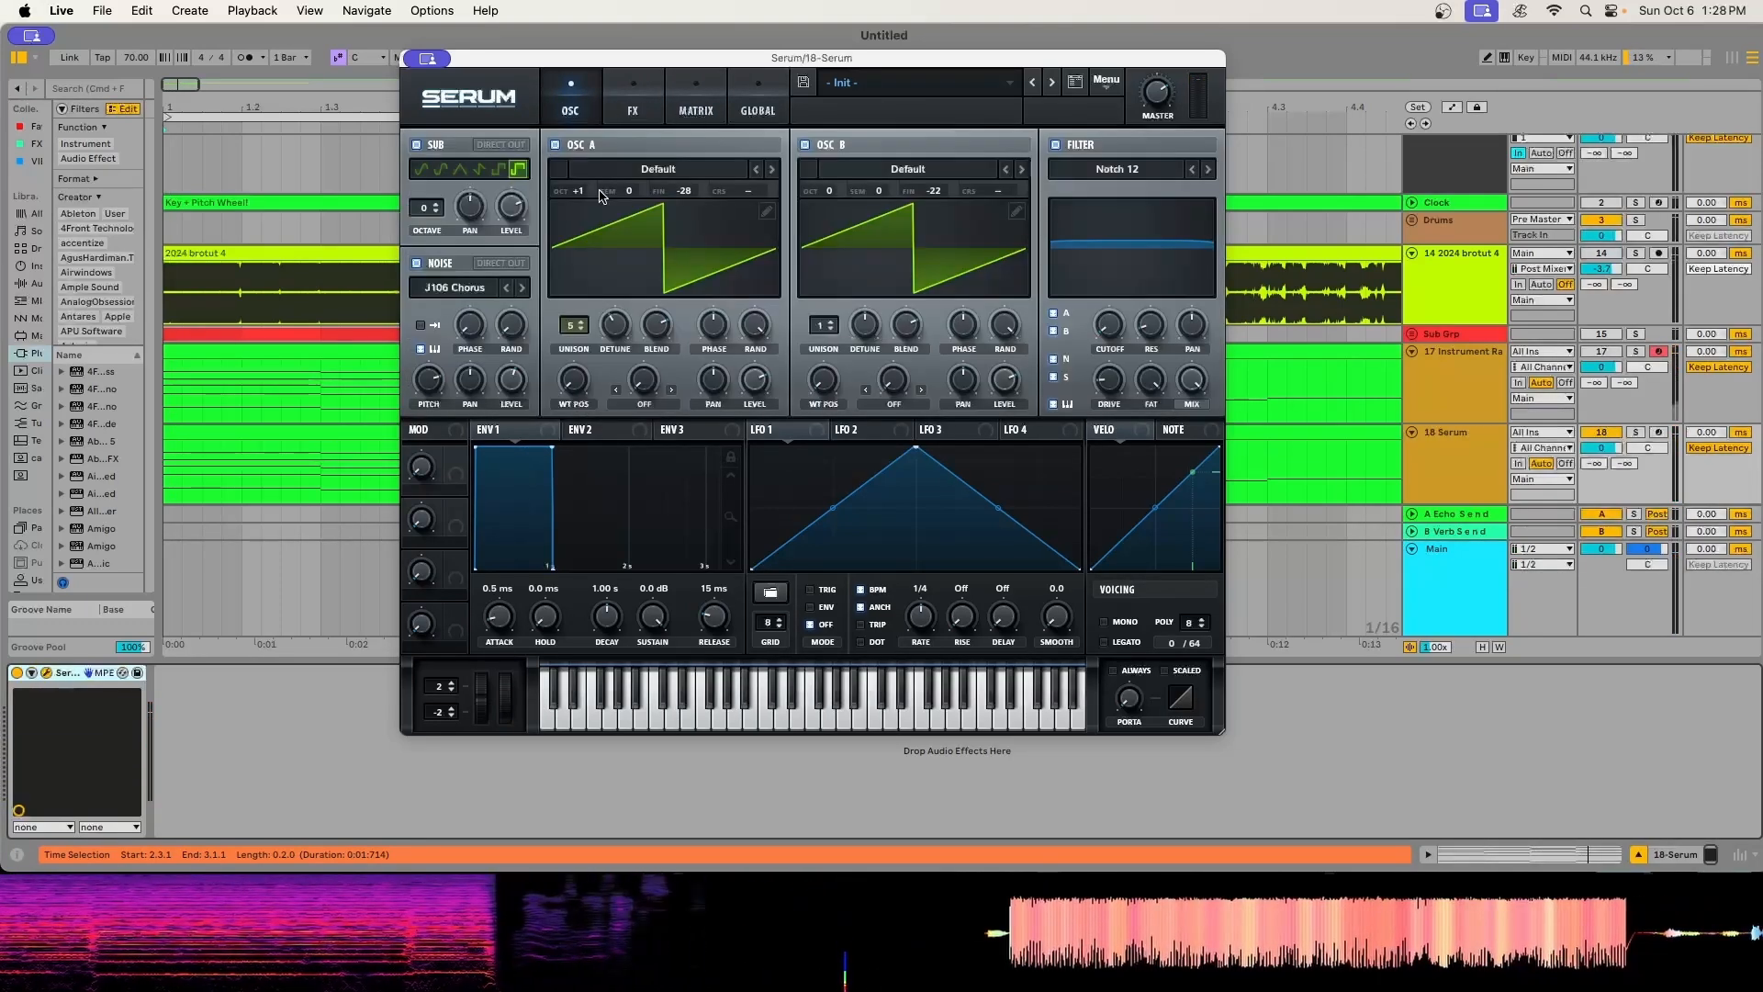
pyautogui.click(553, 145)
pyautogui.press('space')
# - Enable the Hyper/Dimension and Distortion effects and change the distortion type to Diode 1
pyautogui.click(628, 112)
pyautogui.click(424, 150)
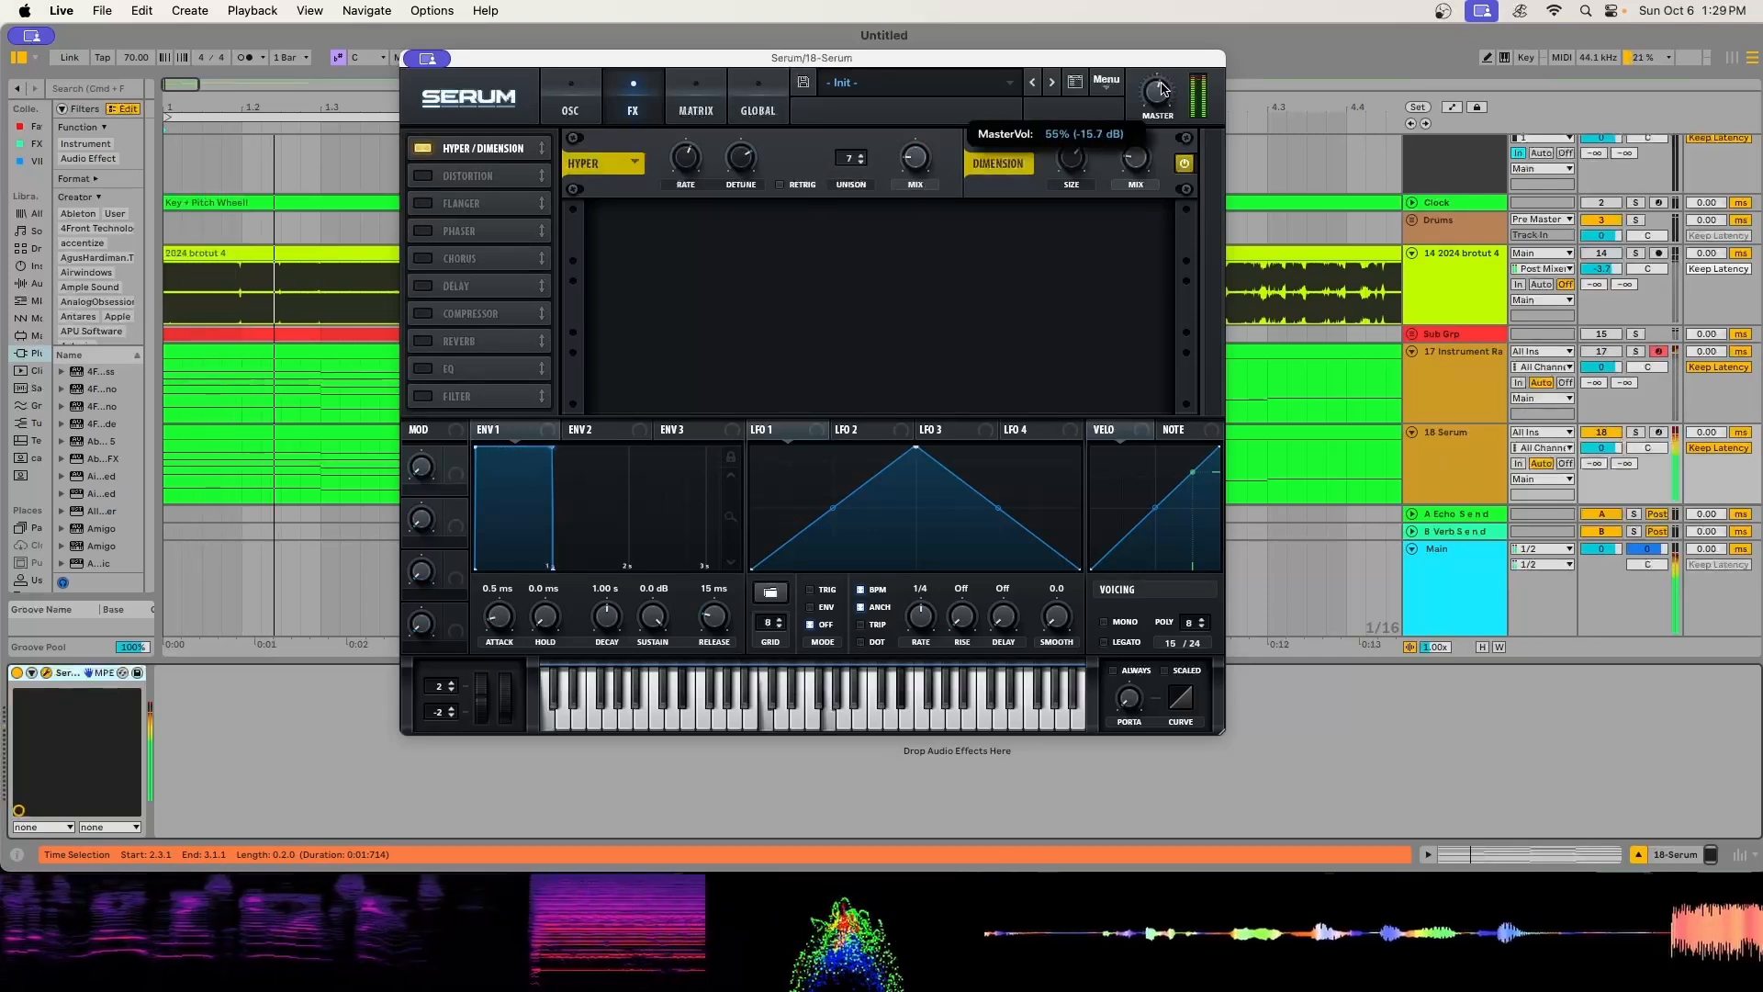
pyautogui.click(423, 176)
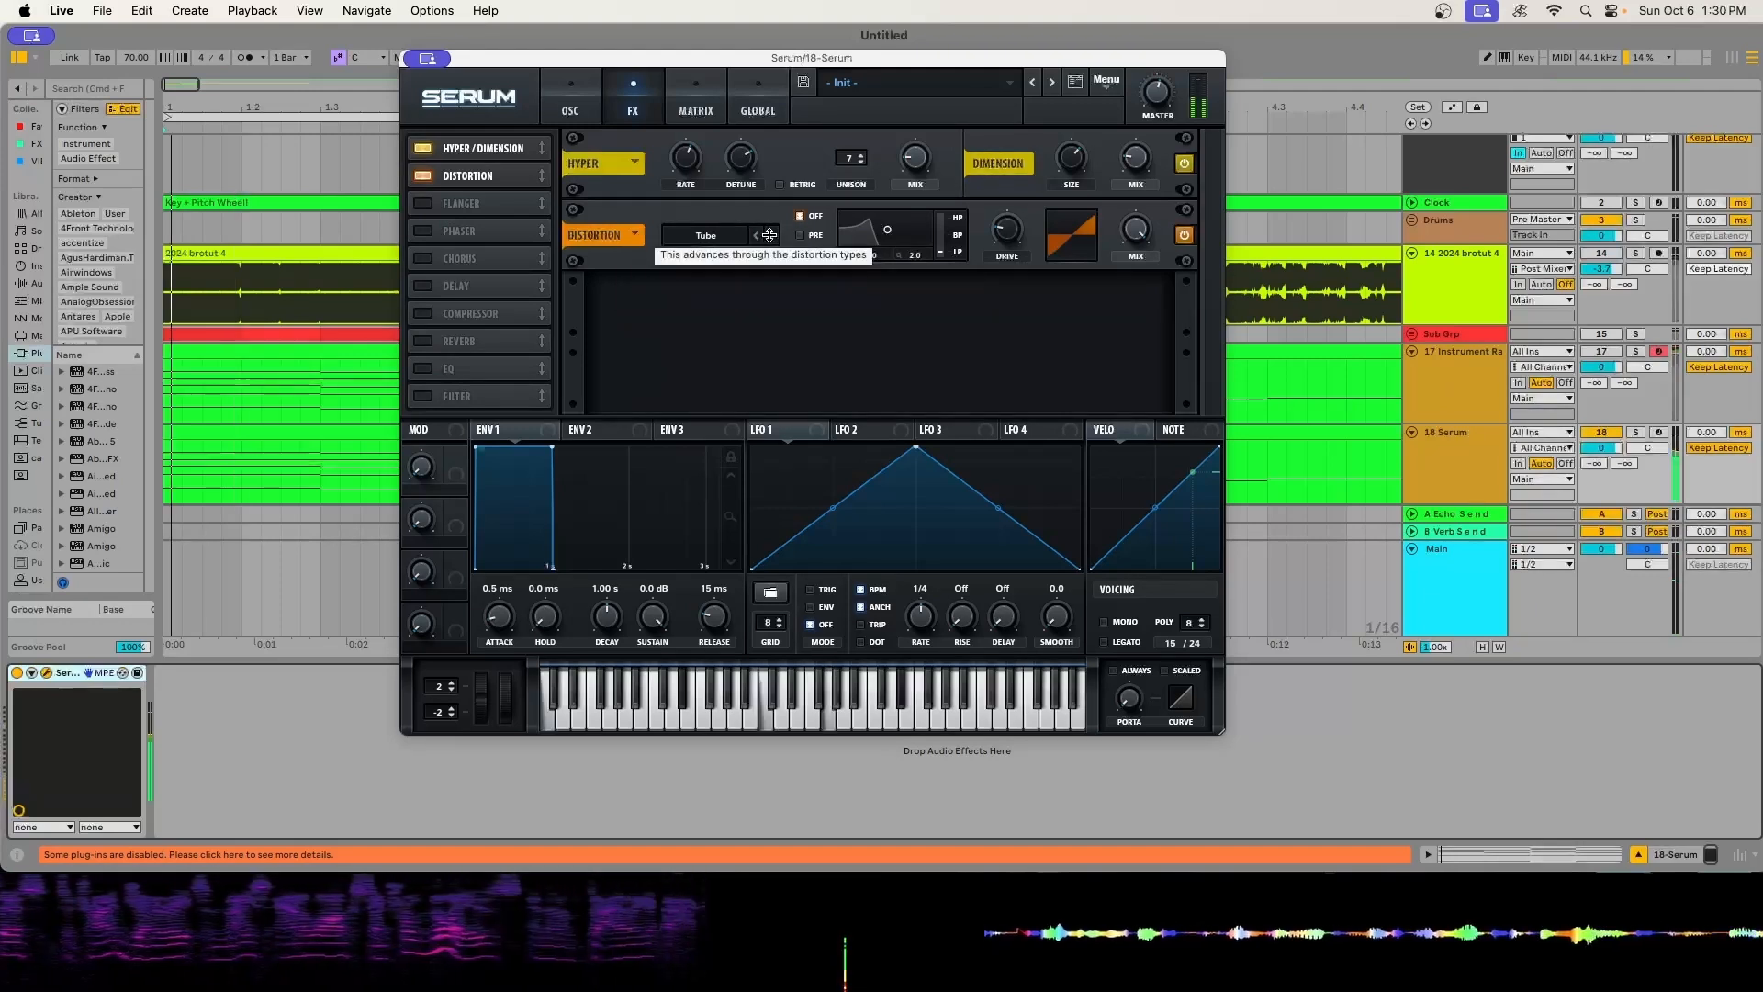
pyautogui.click(772, 235)
pyautogui.click(772, 235)
pyautogui.click(772, 235)
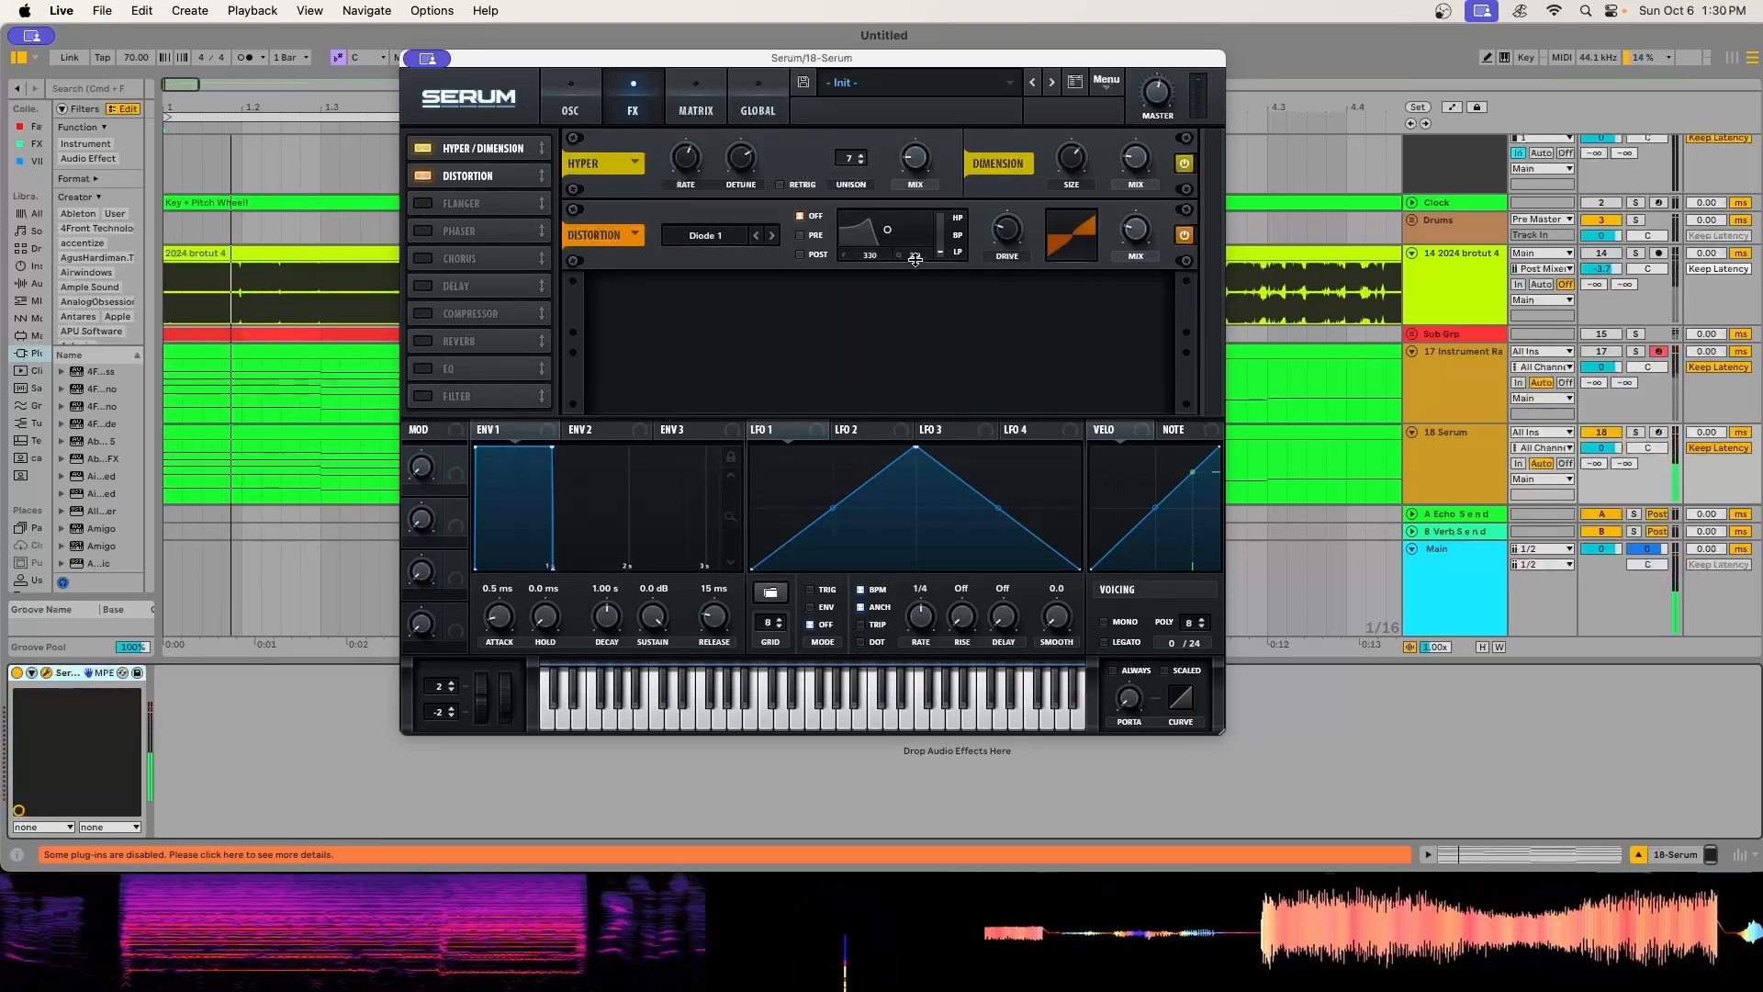
# - Enable the Flanger, move it ahead of Distortion in the effects chain, and play the chords
pyautogui.click(424, 200)
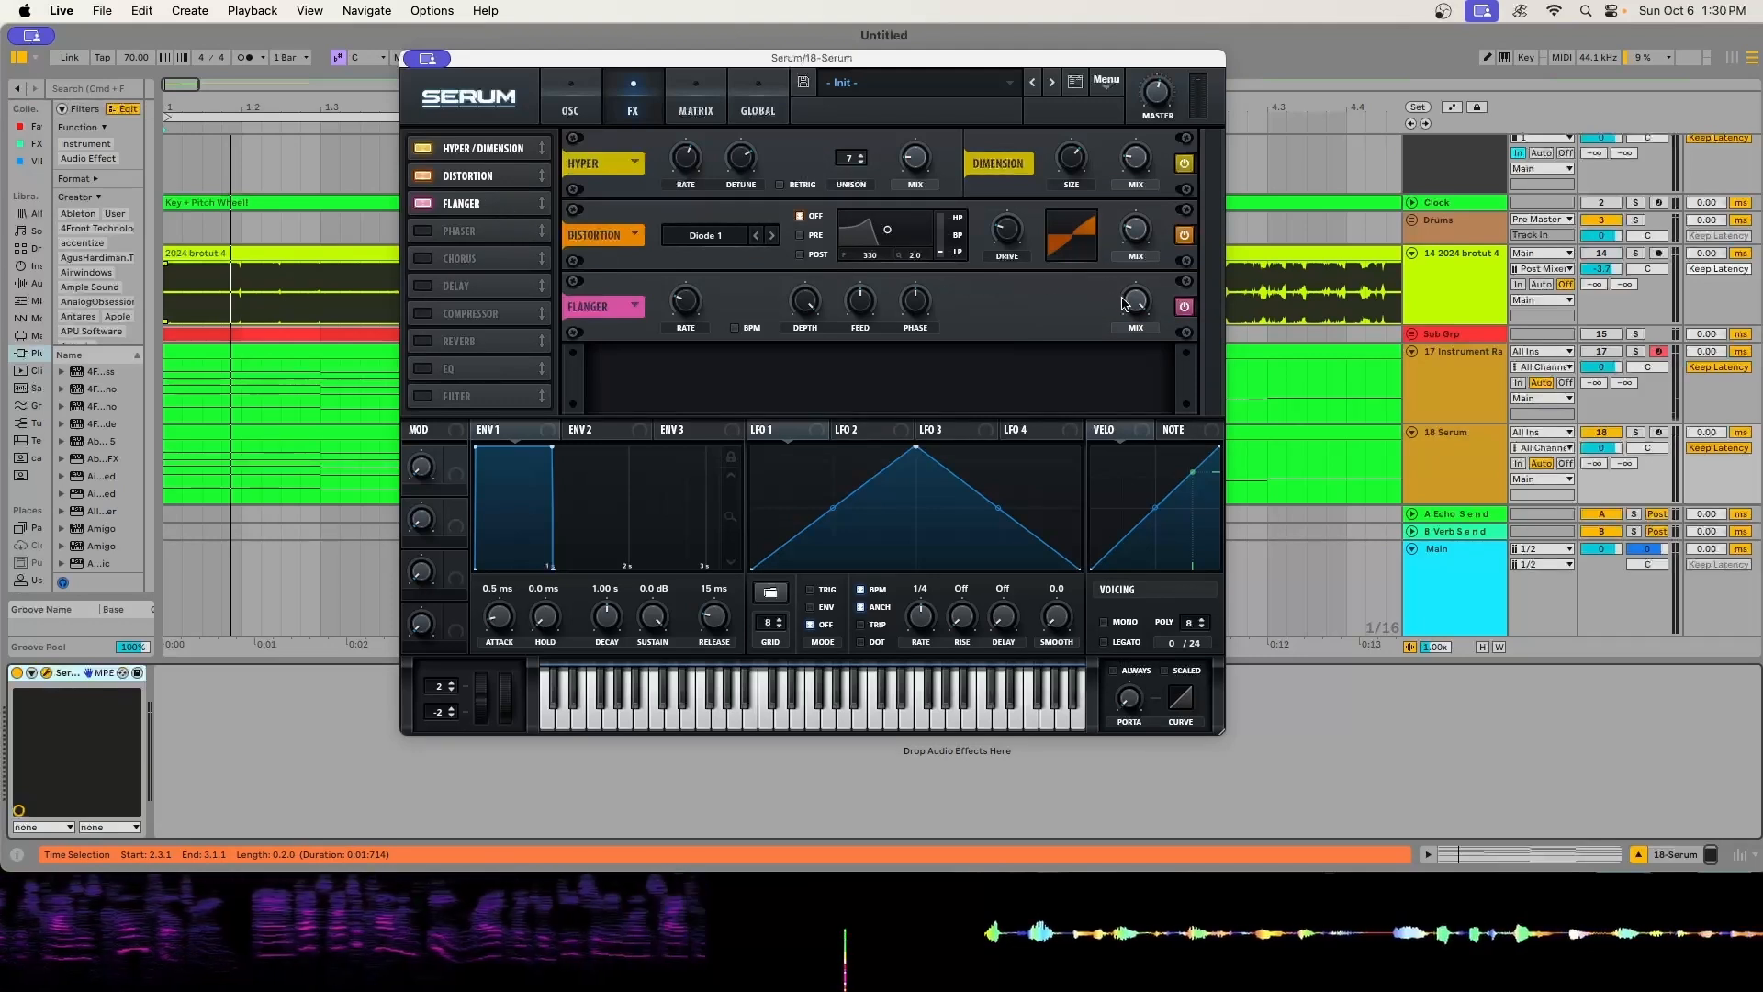
pyautogui.moveTo(479, 203)
pyautogui.mouseDown()
pyautogui.moveTo(481, 225)
pyautogui.moveTo(480, 176)
pyautogui.mouseUp()
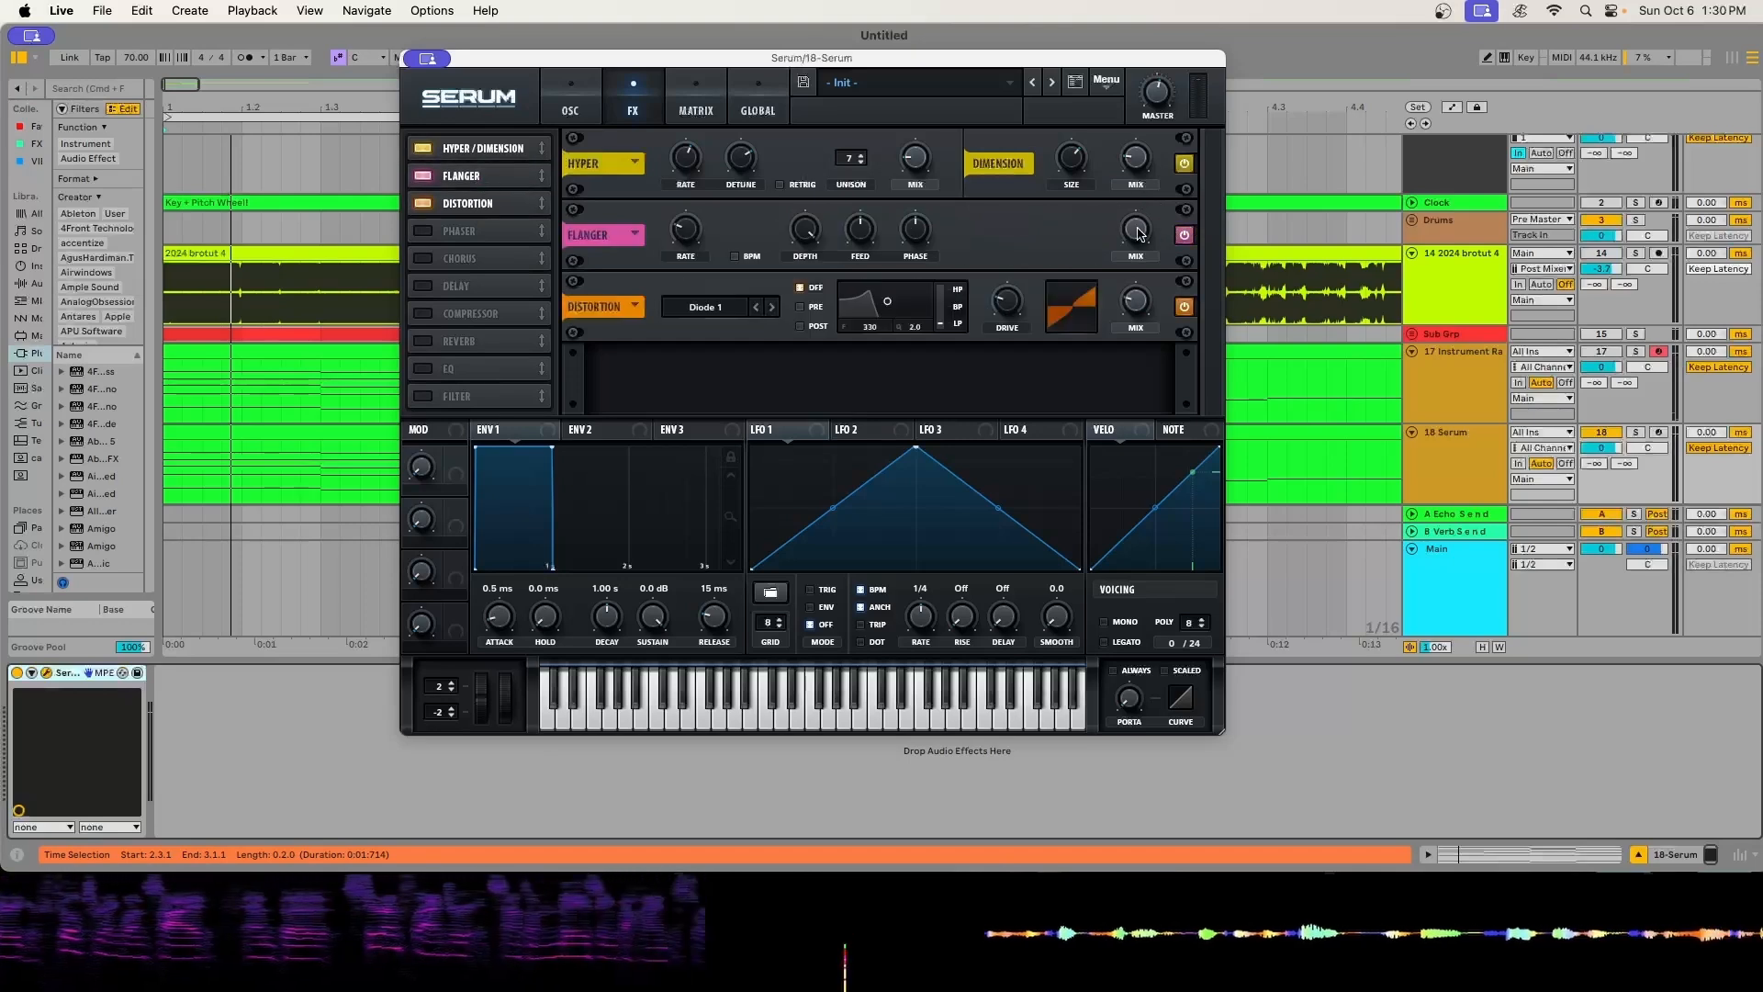
pyautogui.press('space')
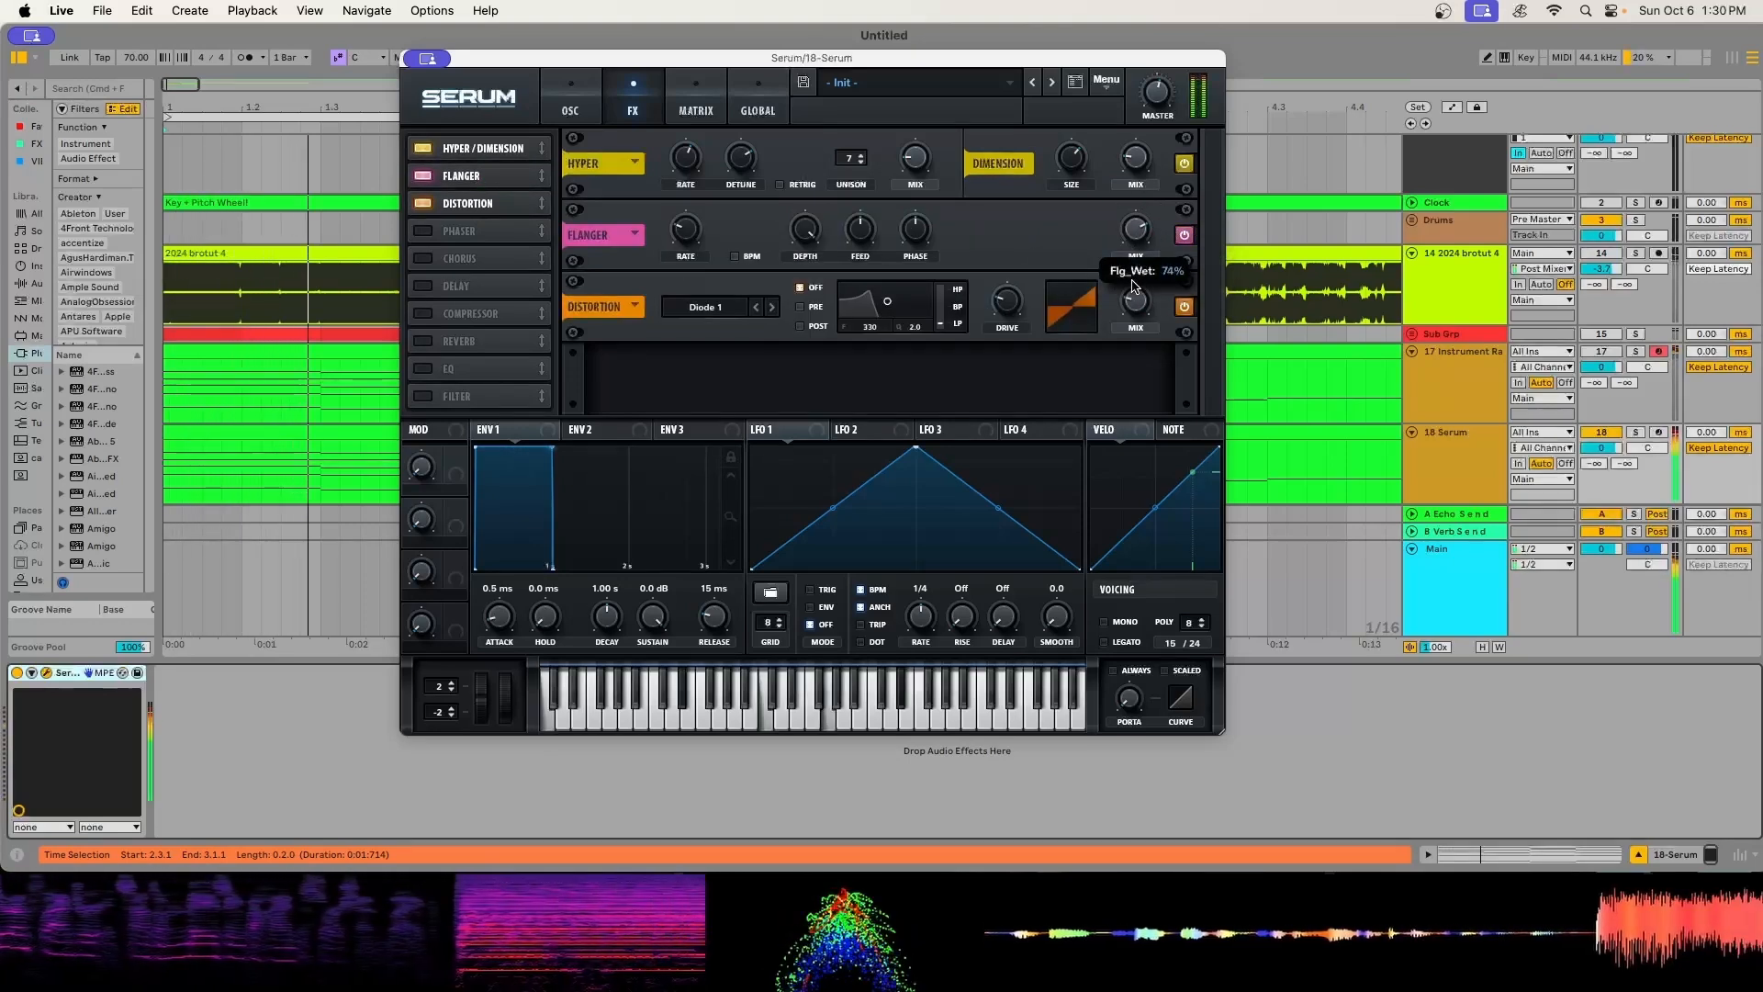
# - Enable the Phaser, try different mix amounts, and move it ahead of Distortion in the effects chain
pyautogui.click(423, 231)
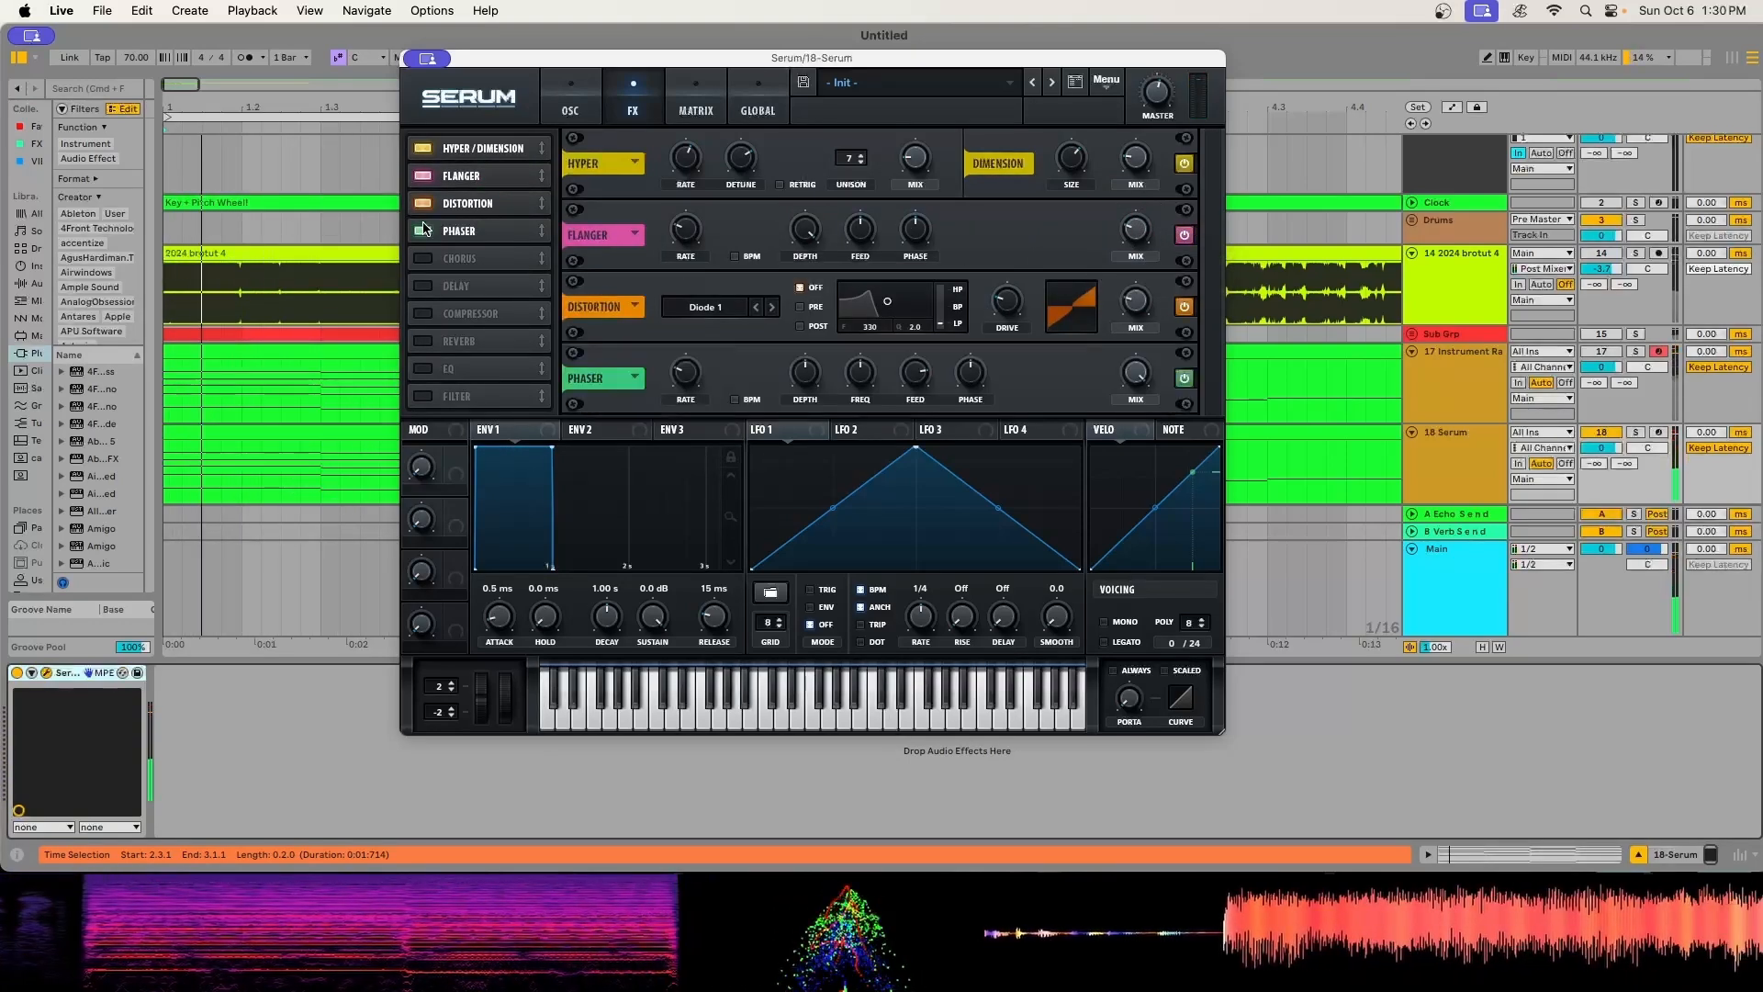
pyautogui.hotkey('shift', 'Tab')
pyautogui.moveTo(1142, 377); pyautogui.dragTo(1141, 380)
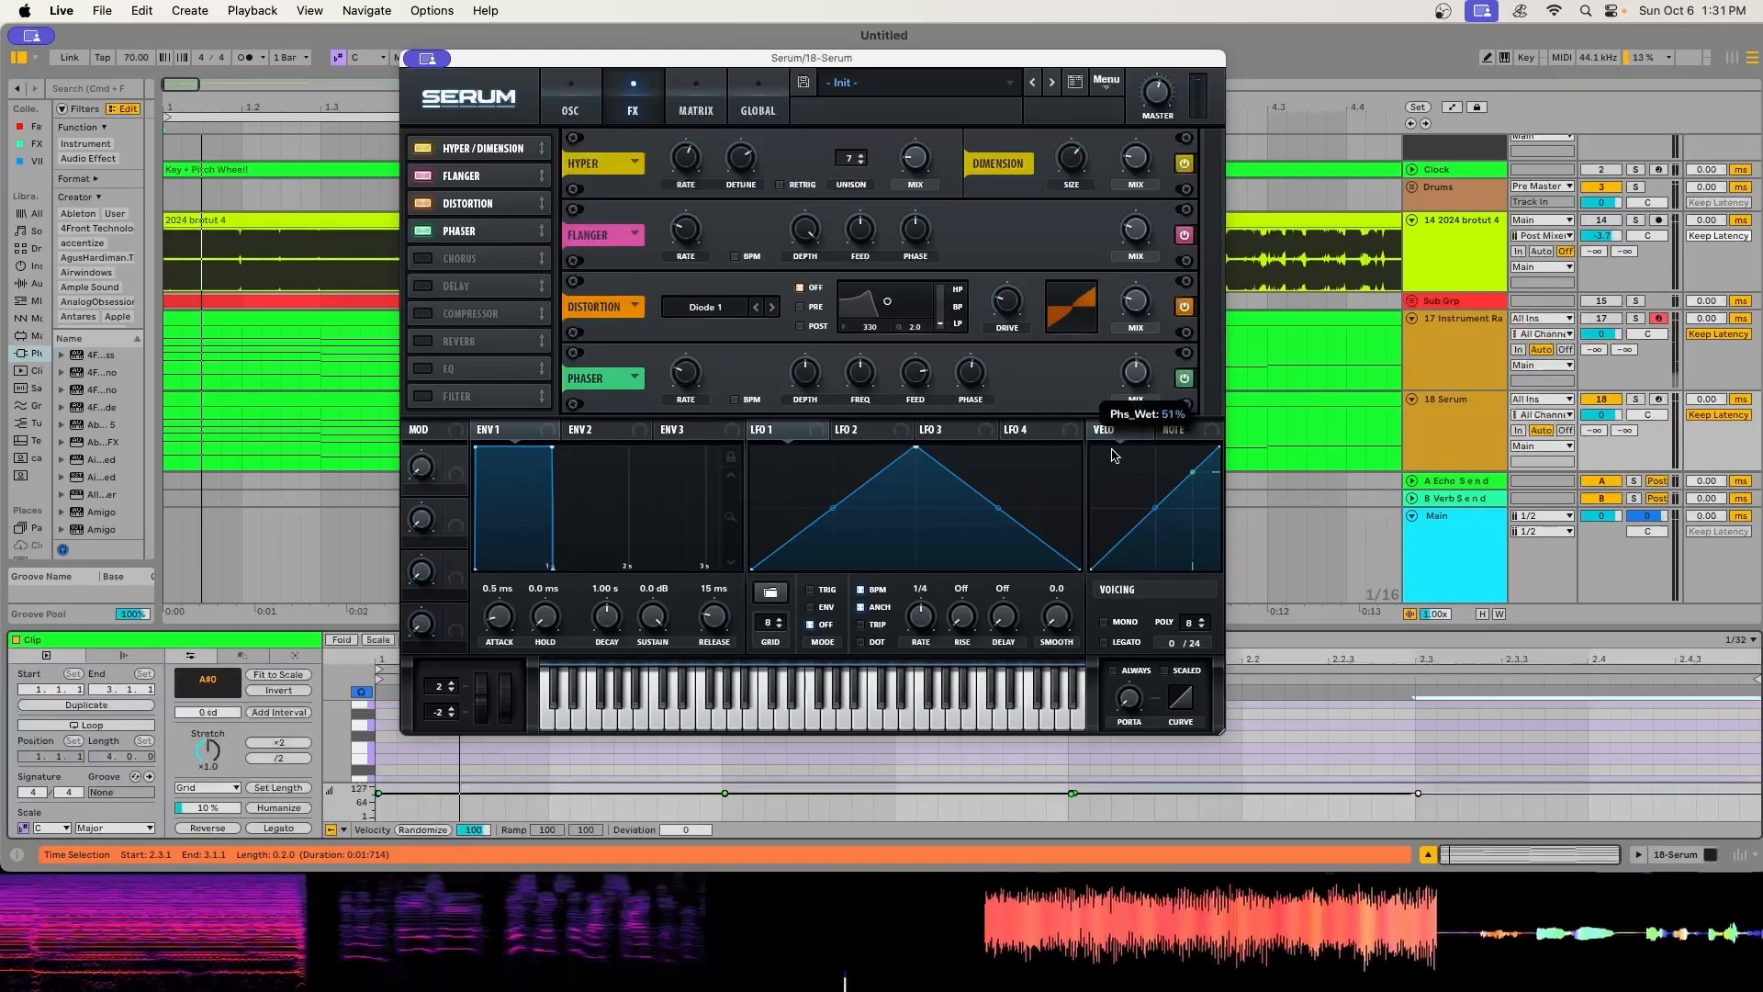
pyautogui.moveTo(1108, 508); pyautogui.dragTo(1162, 338)
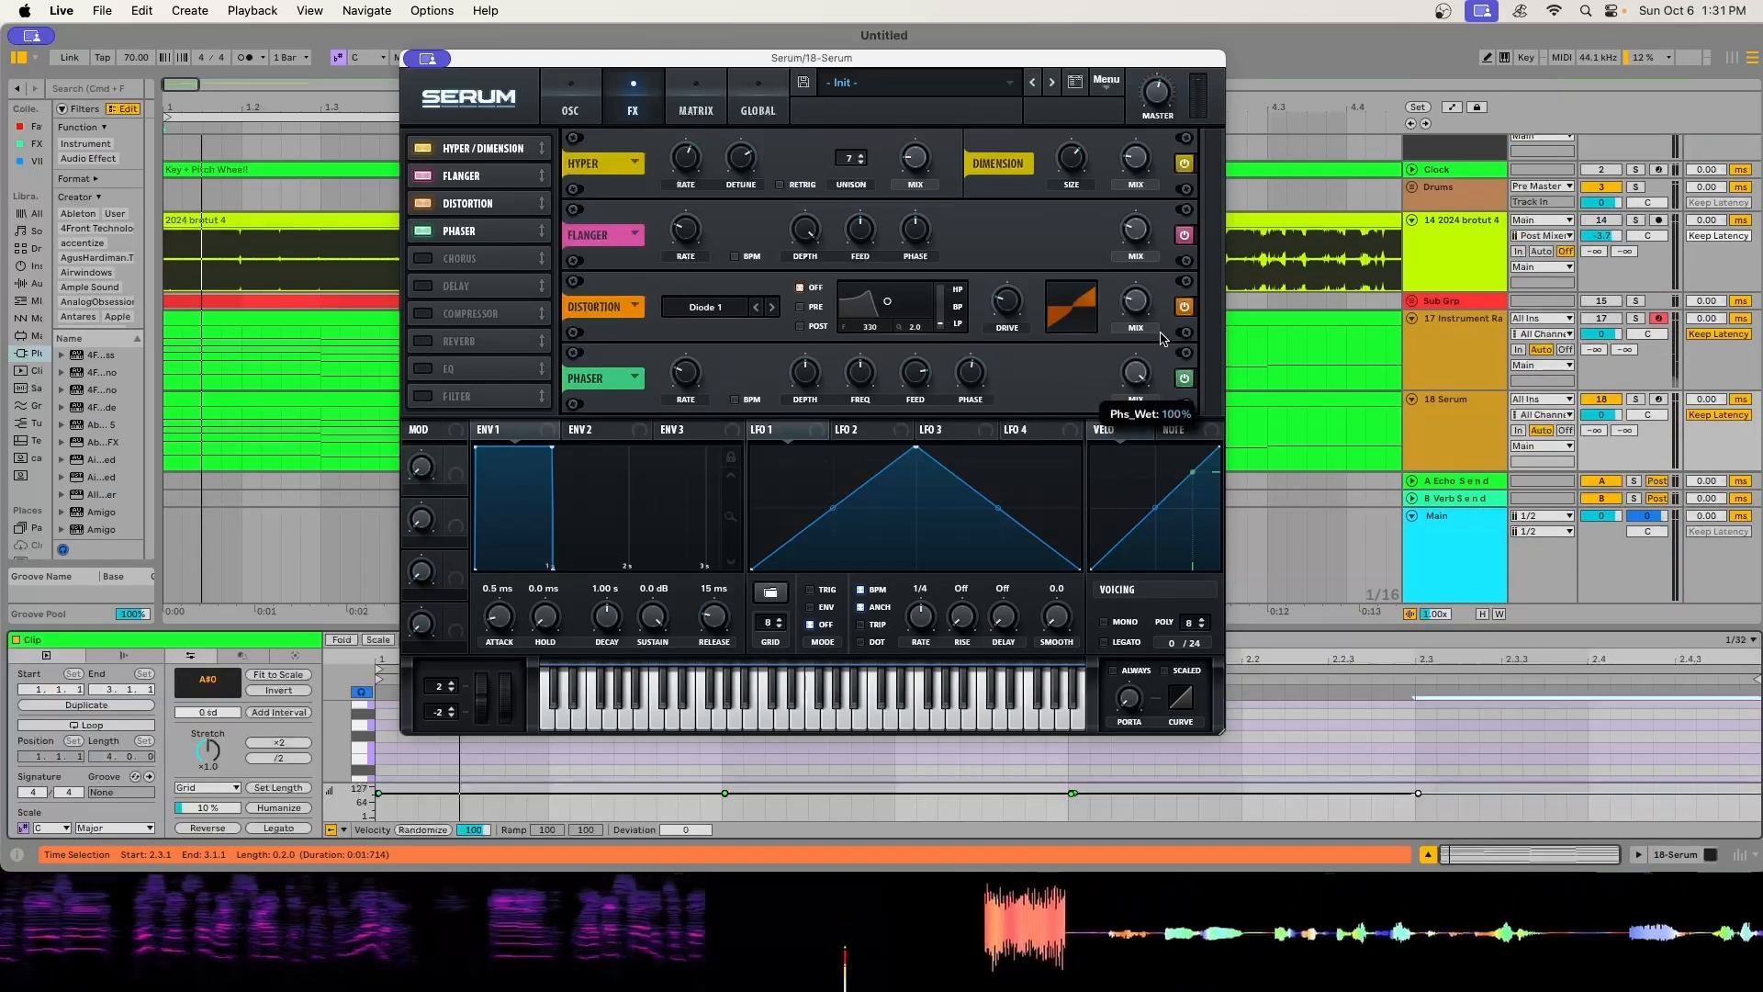
pyautogui.moveTo(473, 246); pyautogui.dragTo(471, 200)
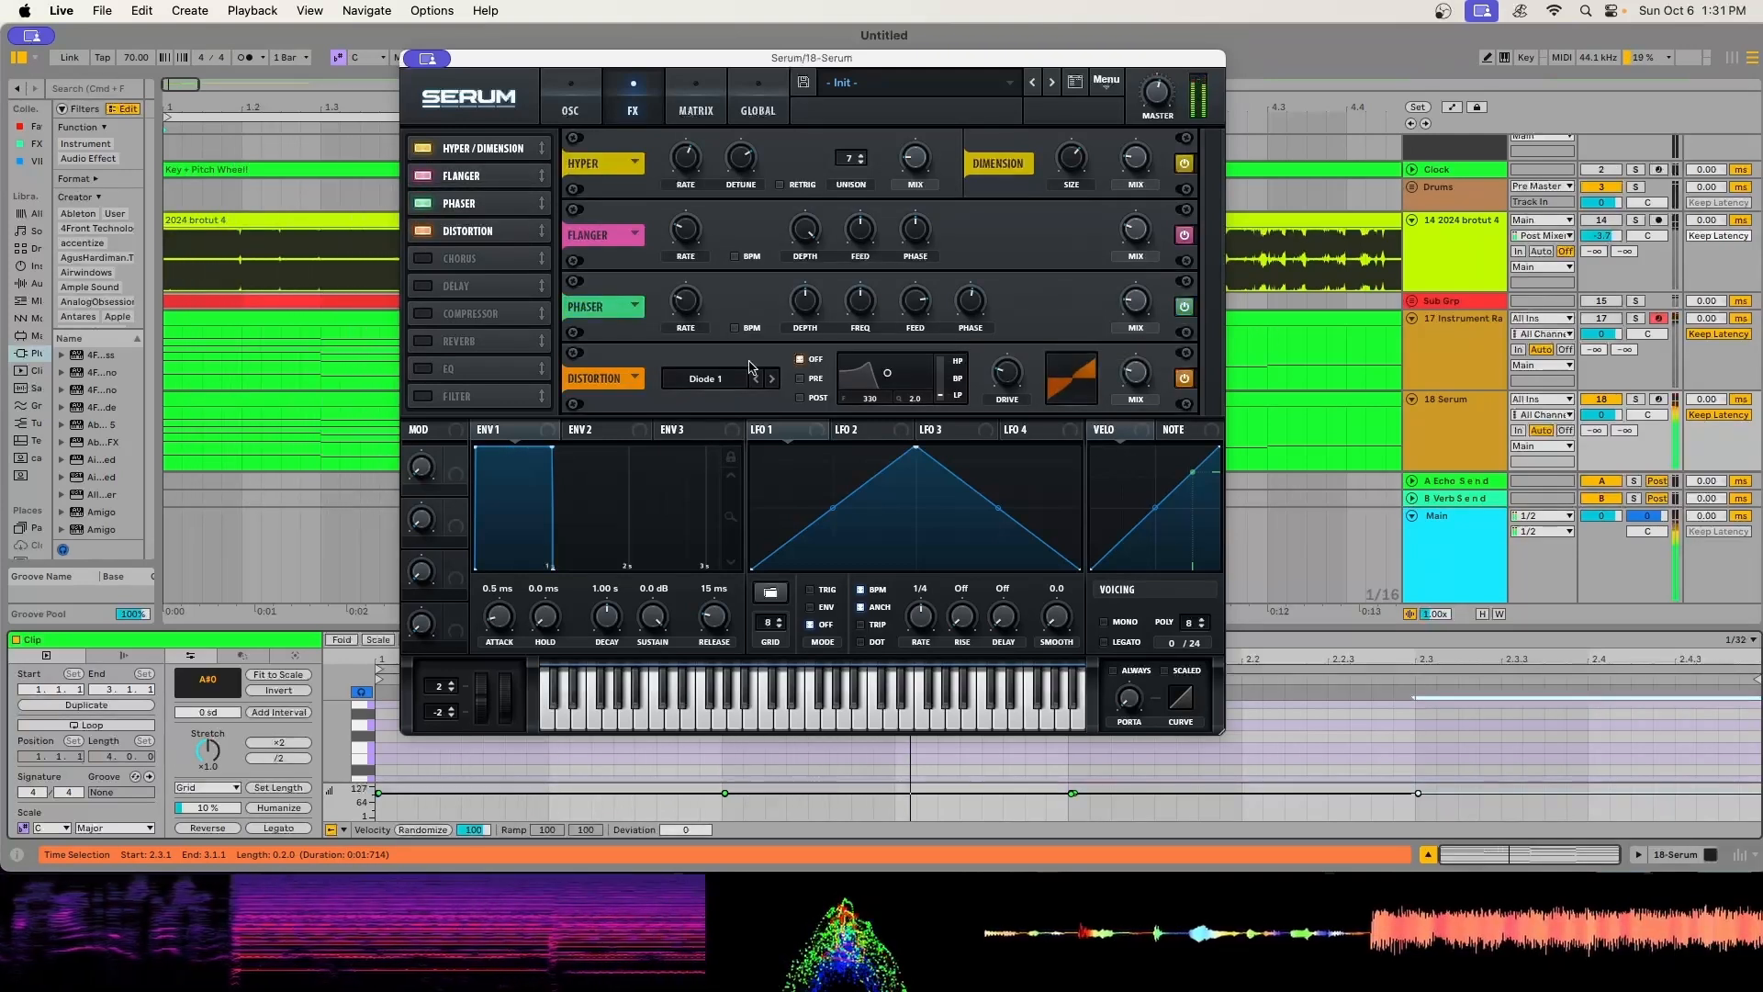
# - Enable the Chorus and Delay effects after Distortion
pyautogui.click(438, 267)
pyautogui.scroll(-2, 1156, 390)
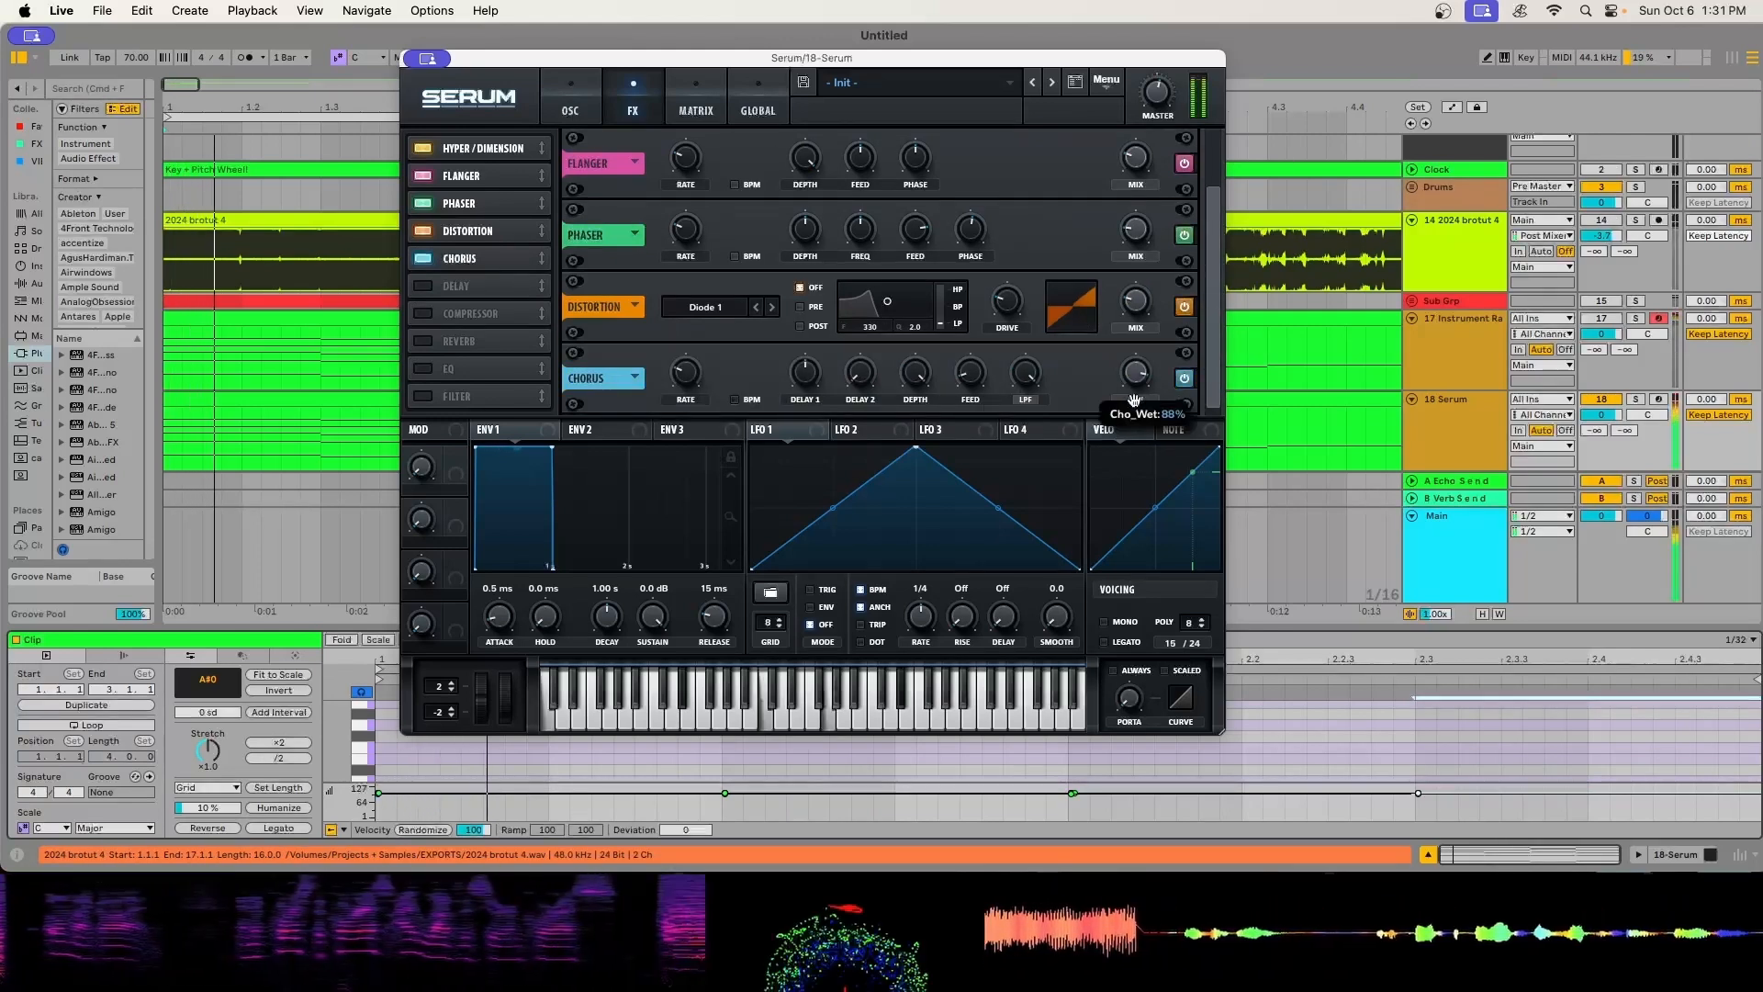
pyautogui.click(504, 287)
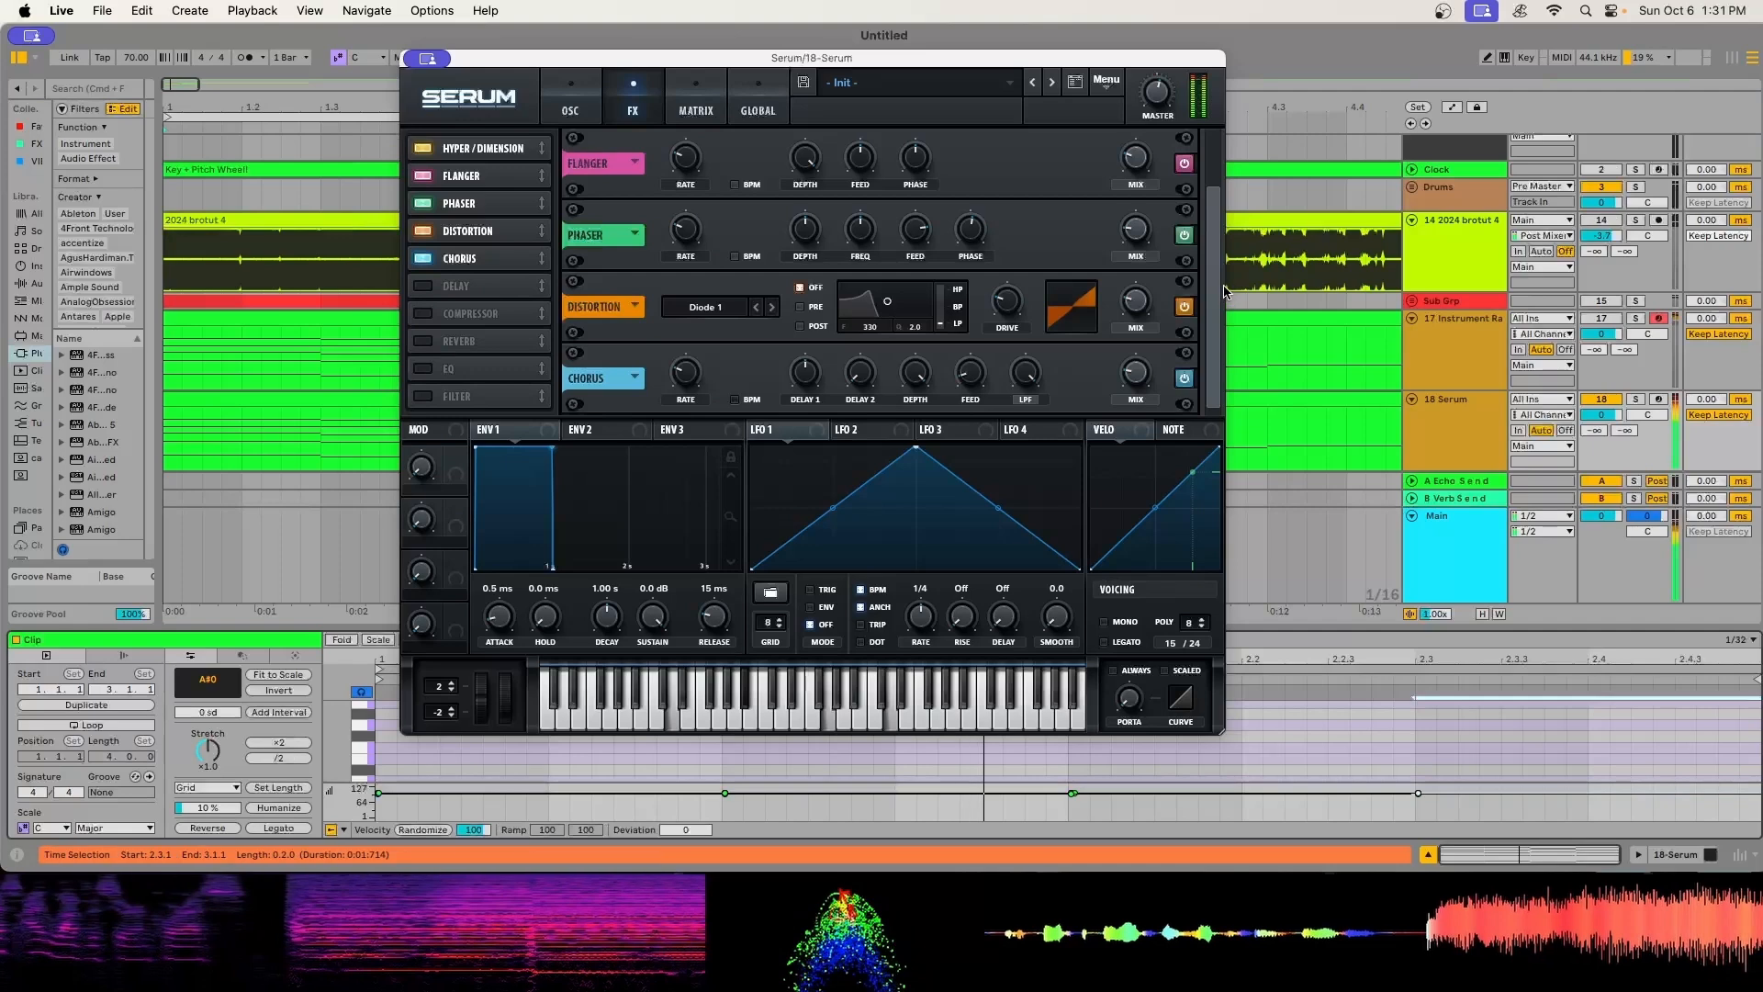
pyautogui.scroll(-2, 1144, 384)
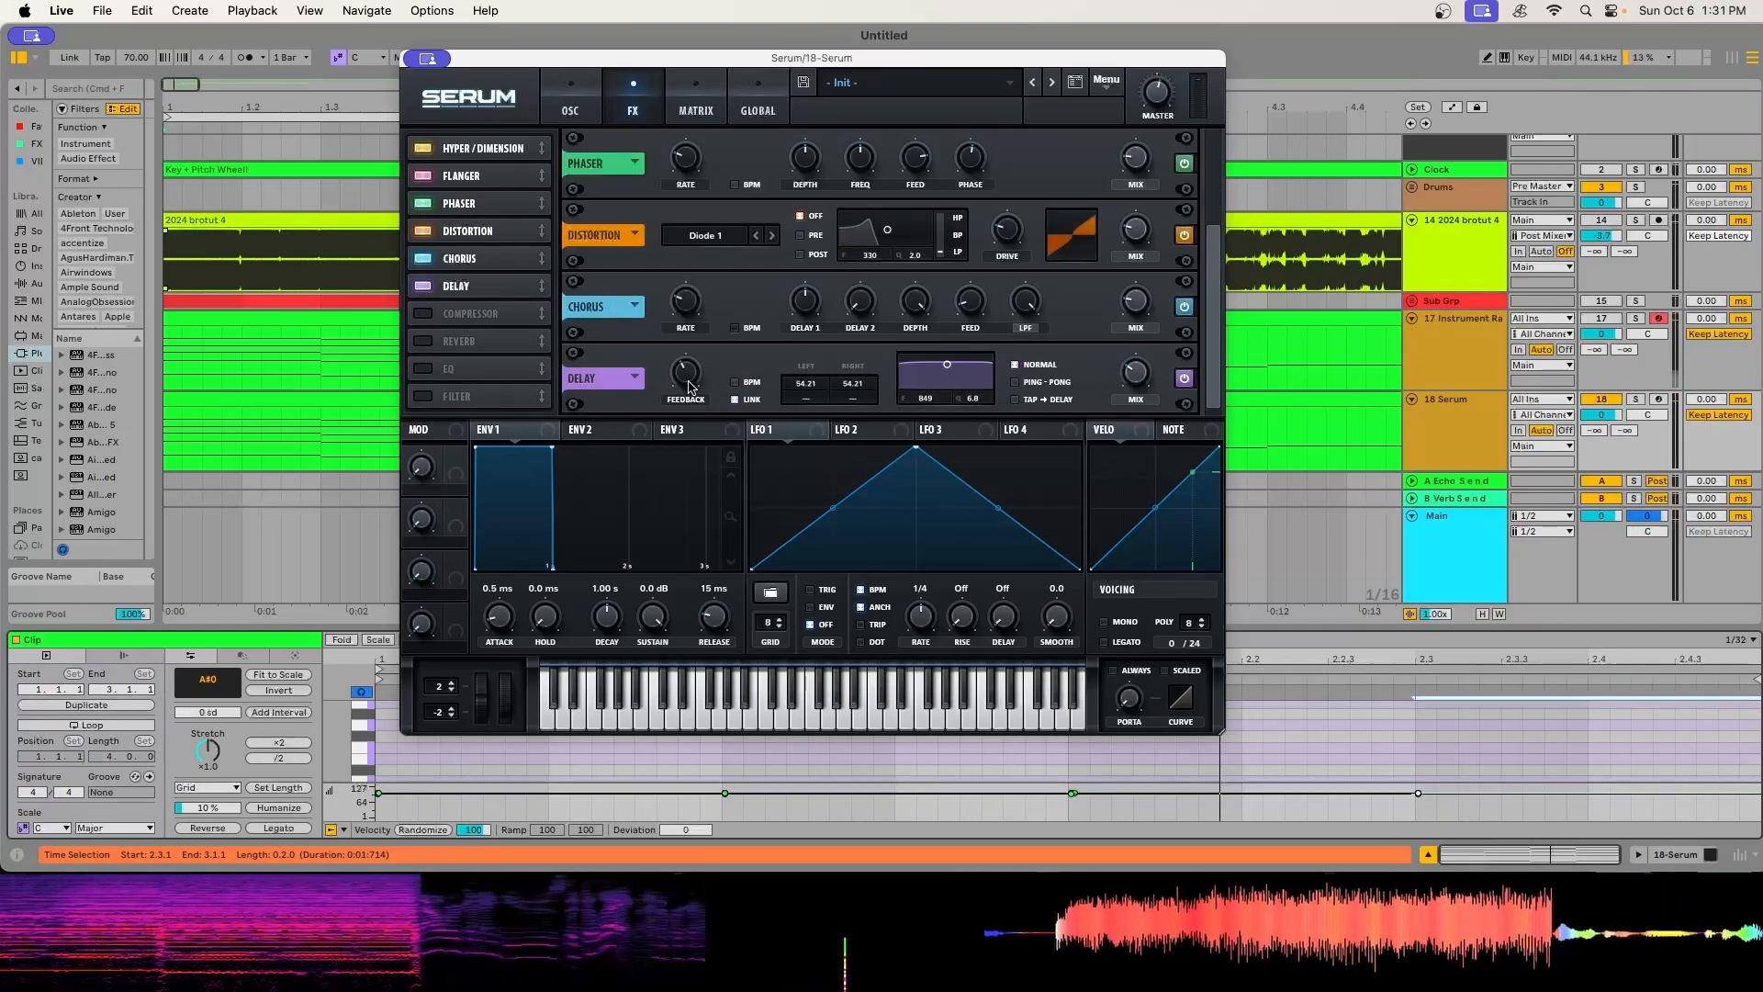
# - Set the delay to unlinked ping-pong with times of 9.78 and 9.27, adjust its feedback, and set its filter to 294 with Q 0.8
pyautogui.moveTo(687, 371); pyautogui.dragTo(687, 359)
pyautogui.click(1016, 382)
pyautogui.click(736, 399)
pyautogui.moveTo(806, 385); pyautogui.dragTo(806, 424)
pyautogui.moveTo(853, 385); pyautogui.dragTo(853, 424)
pyautogui.moveTo(947, 365); pyautogui.dragTo(931, 387)
# - Enable the Compressor and Filter effects and set the effects filter's type to Cmb +
pyautogui.click(471, 314)
pyautogui.scroll(-2, 885, 401)
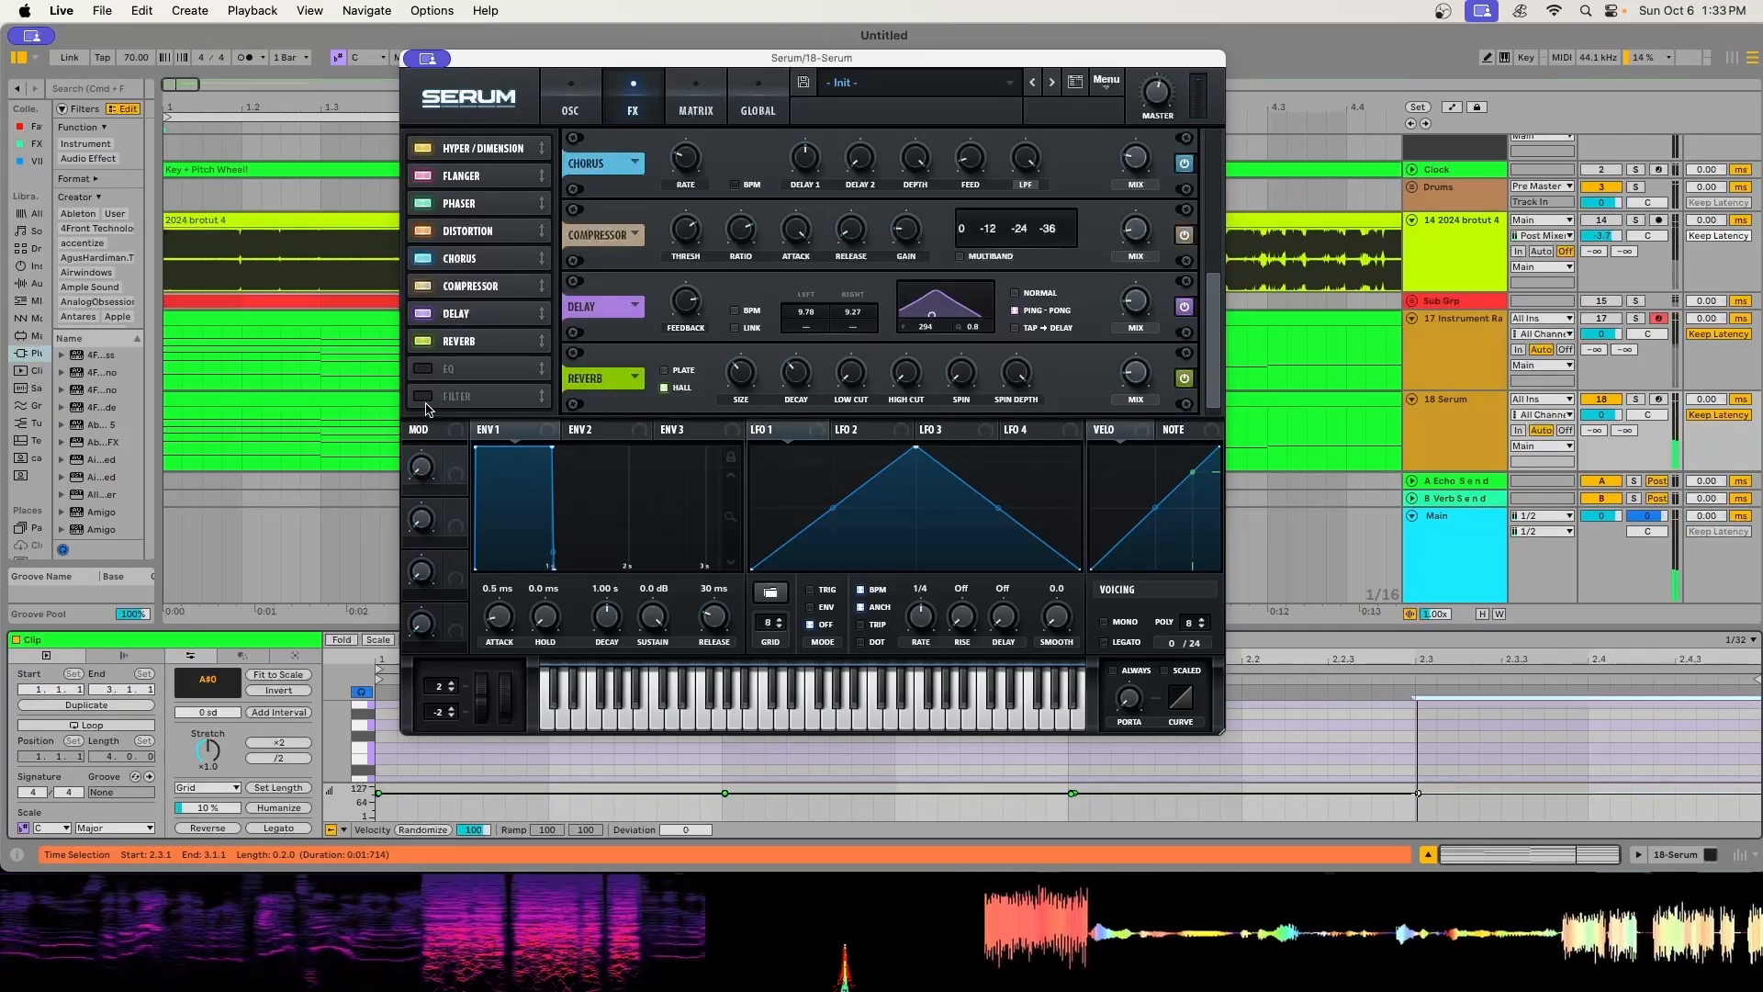
pyautogui.click(425, 397)
pyautogui.click(706, 386)
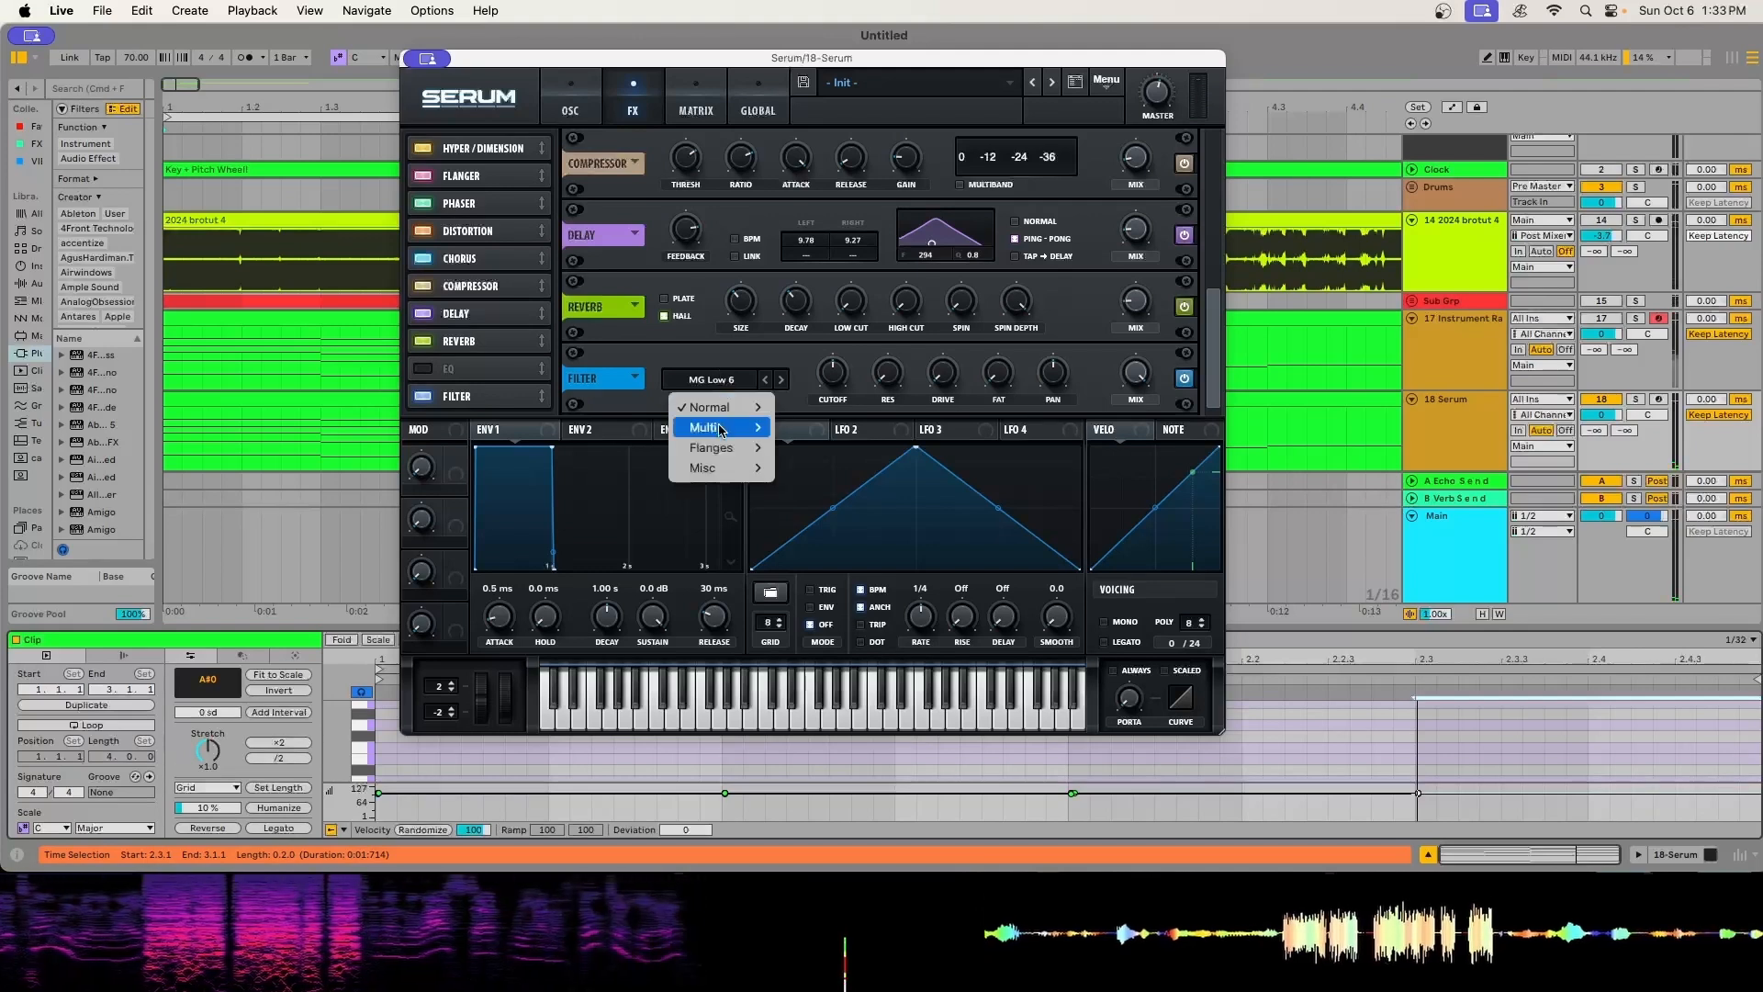
pyautogui.moveTo(720, 453)
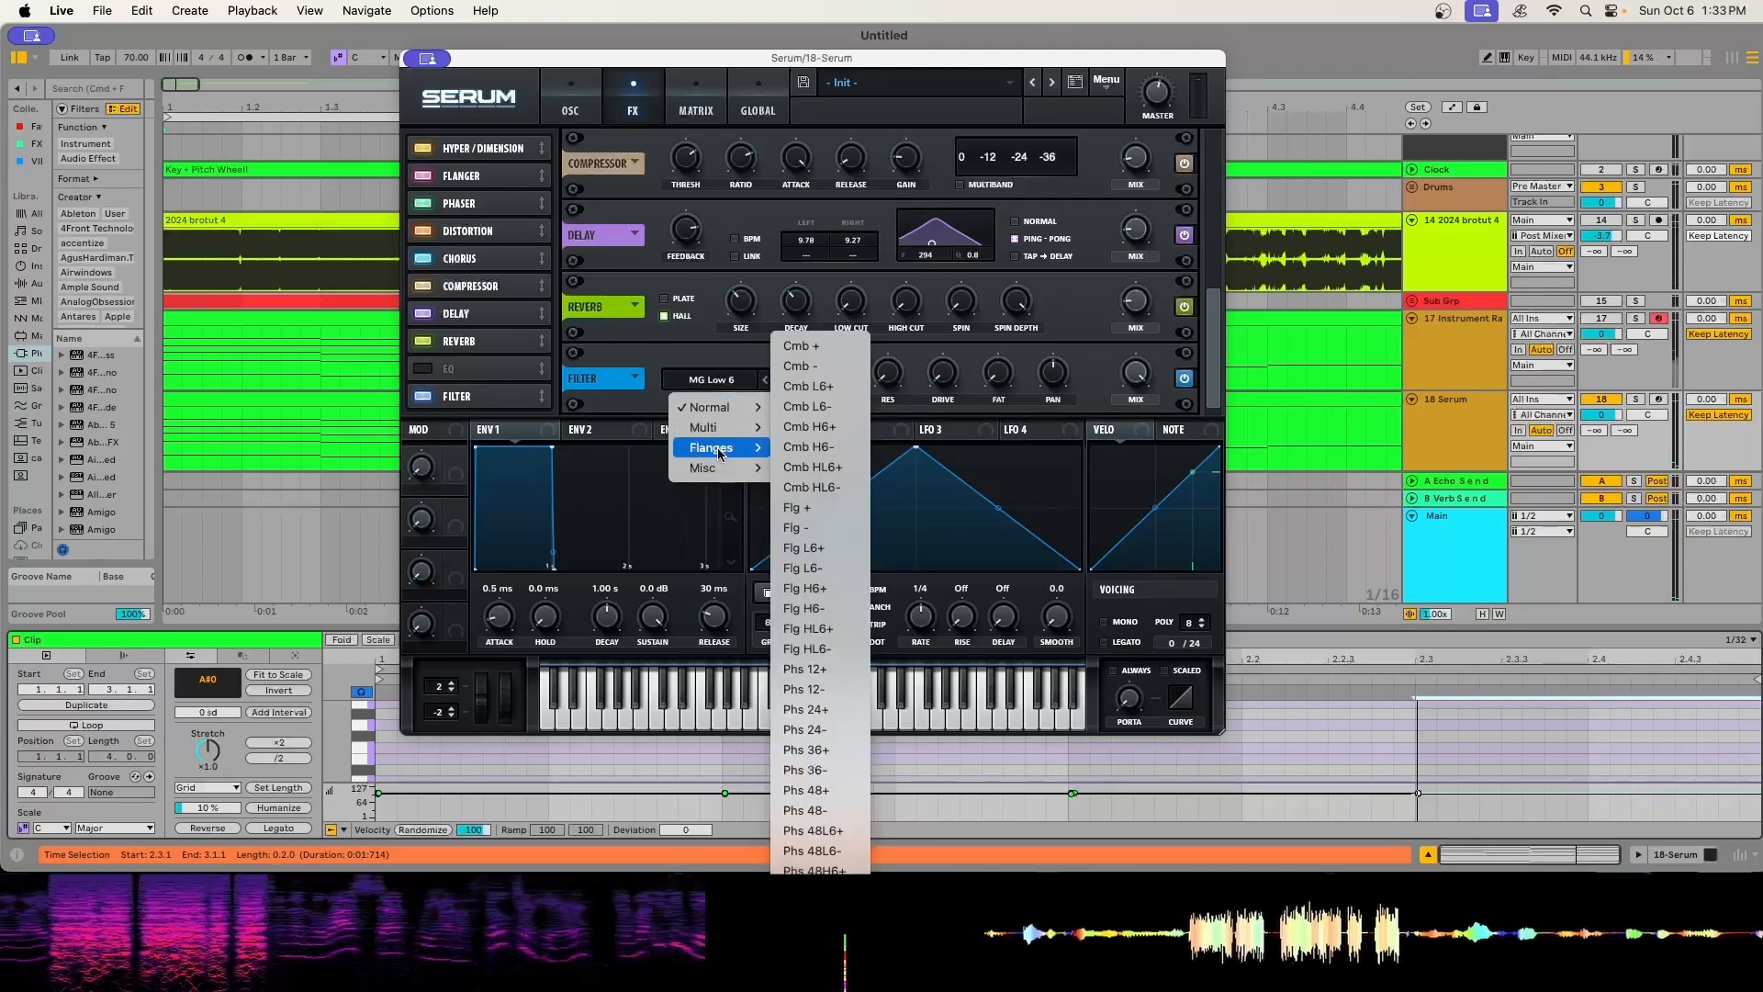
pyautogui.click(801, 345)
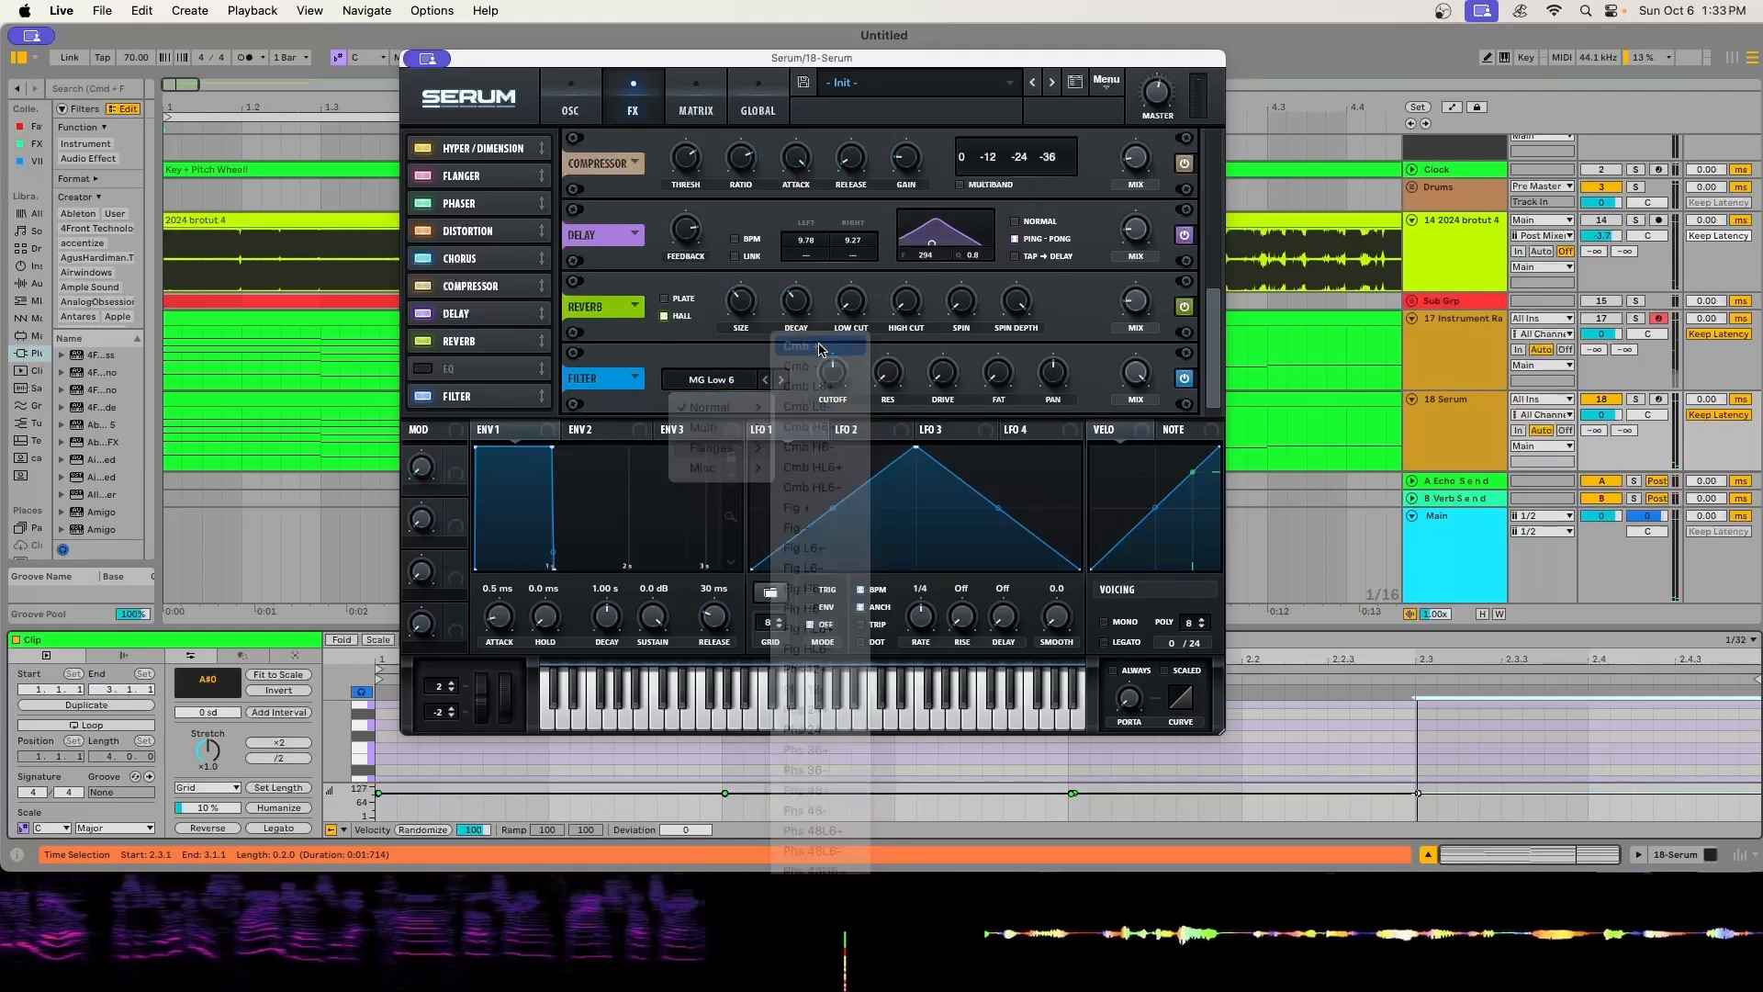
# - Adjust the comb filter during playback and reshape LFO 1 to start mid-level, peak a quarter through, and dip three quarters through
pyautogui.press('space')
pyautogui.moveTo(887, 378); pyautogui.dragTo(855, 310)
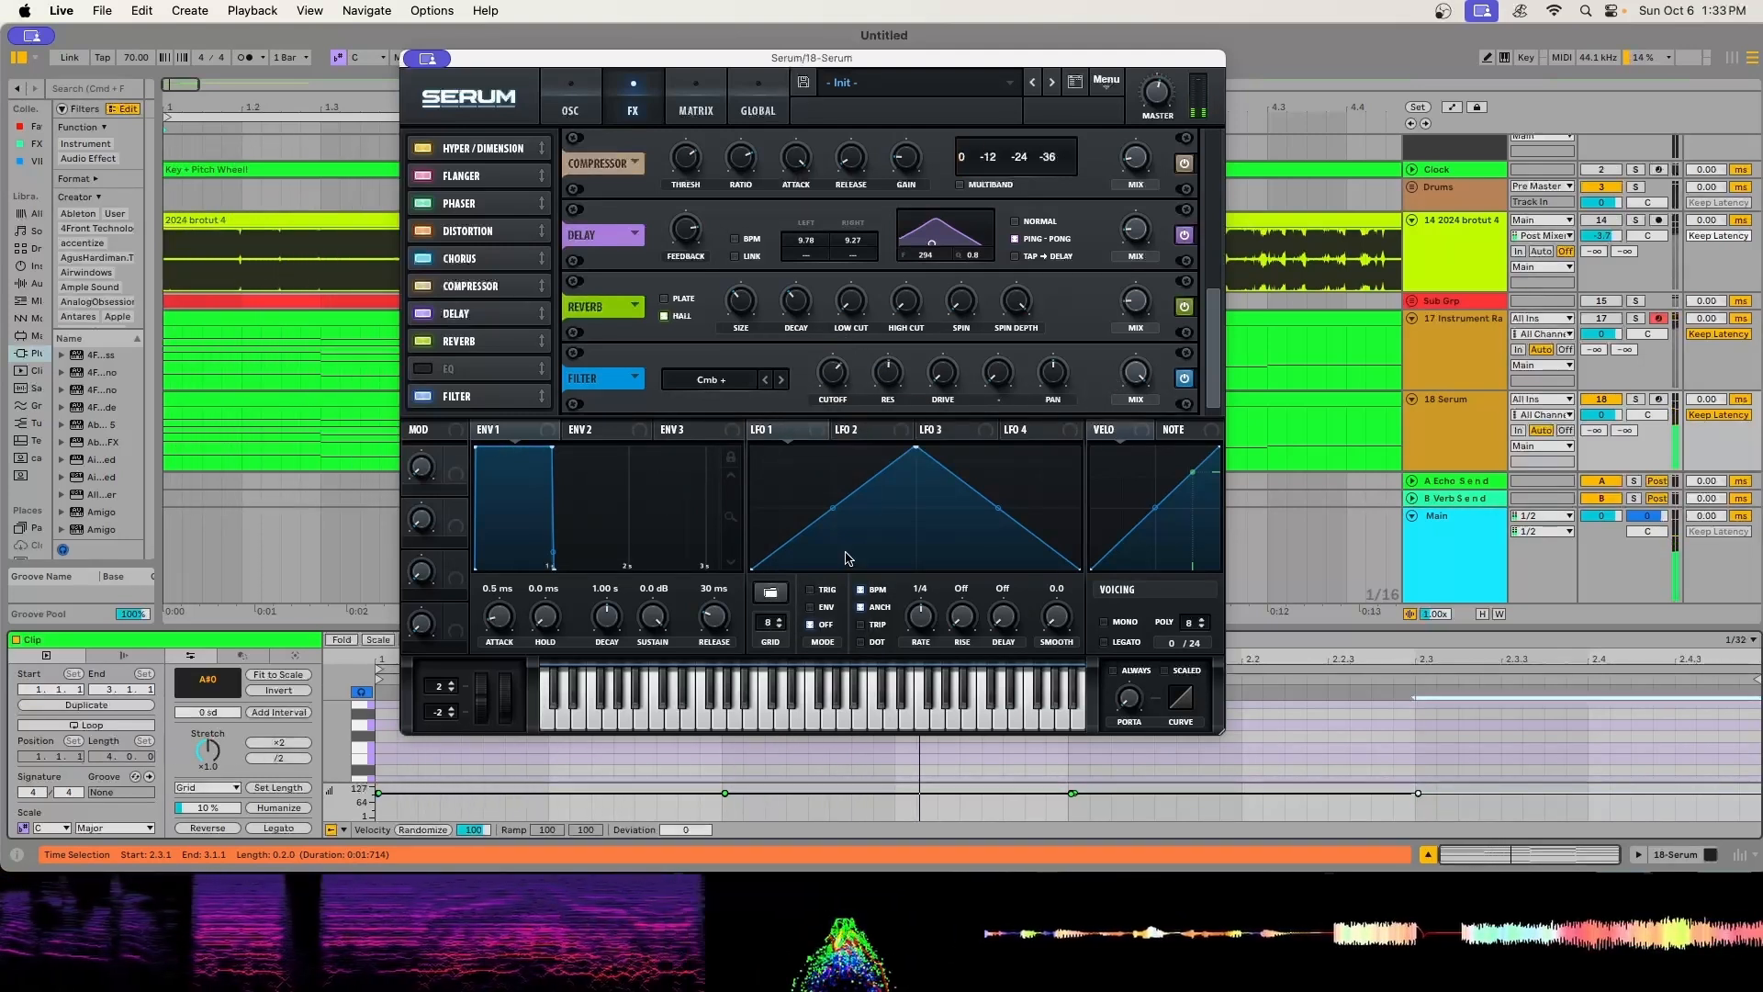
pyautogui.moveTo(751, 569); pyautogui.dragTo(752, 506)
pyautogui.moveTo(915, 447); pyautogui.dragTo(832, 374)
pyautogui.doubleClick(998, 566)
# - Assign LFO 1 to the effects filter's pan and return to the oscillator page
pyautogui.press('space')
pyautogui.moveTo(756, 429); pyautogui.dragTo(1054, 372)
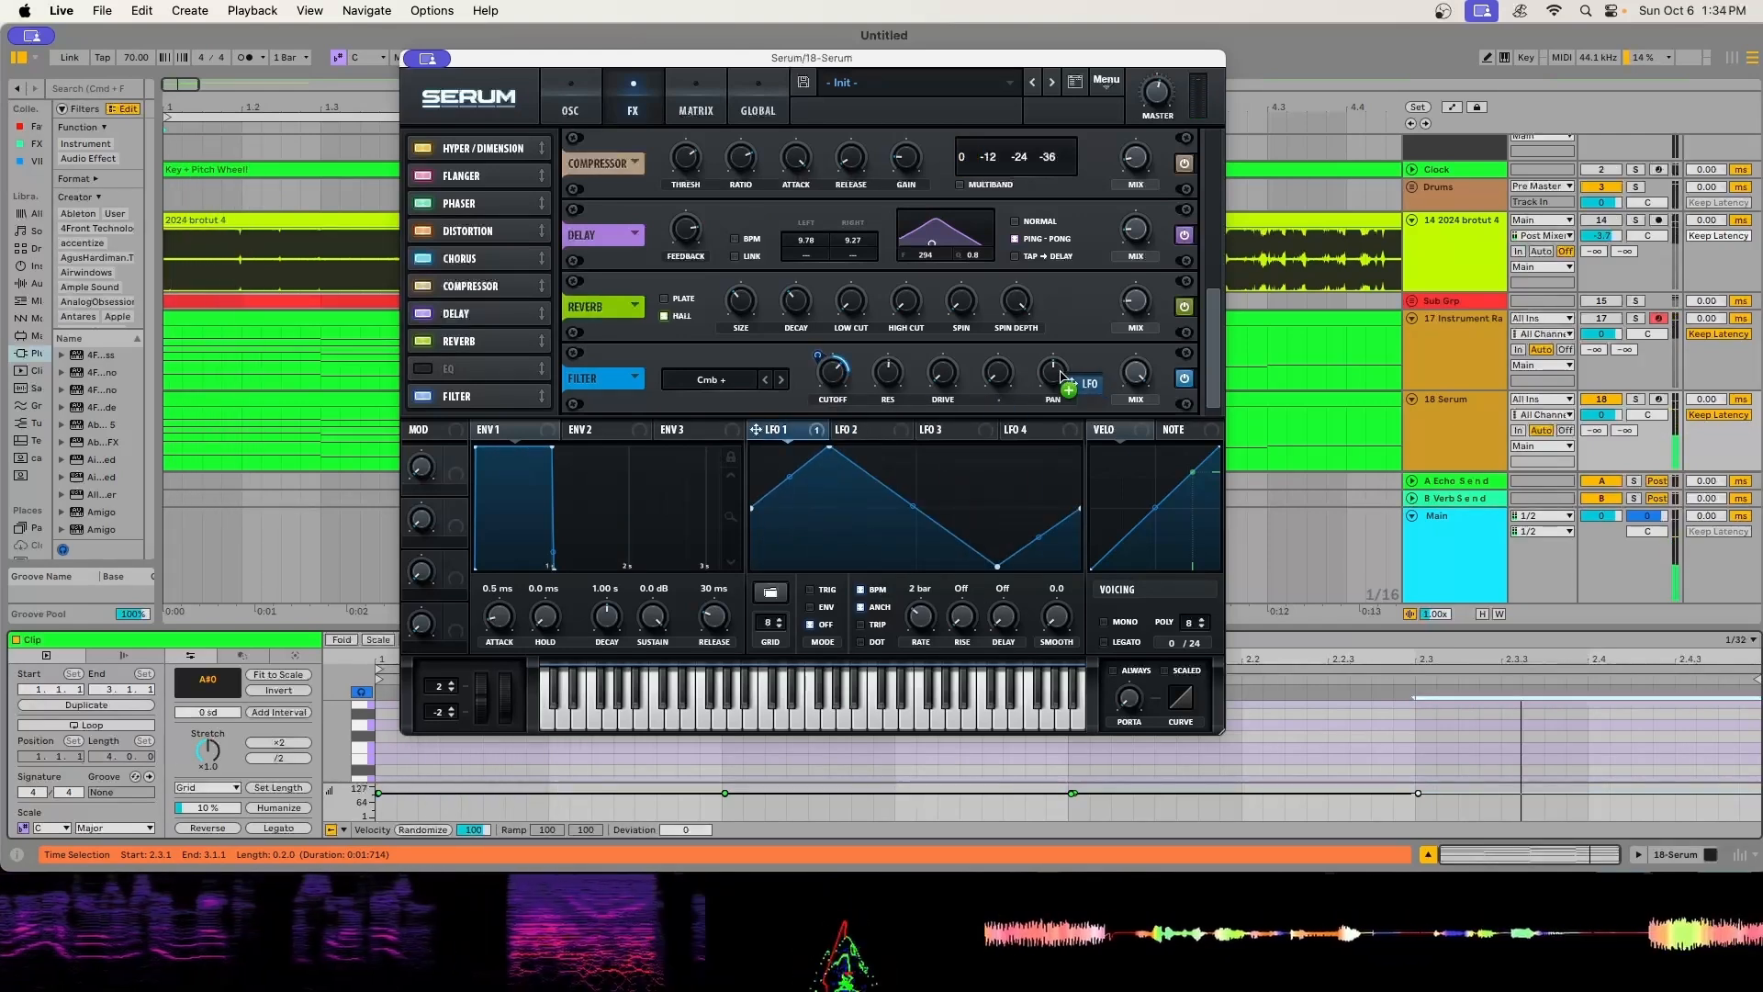
pyautogui.click(571, 103)
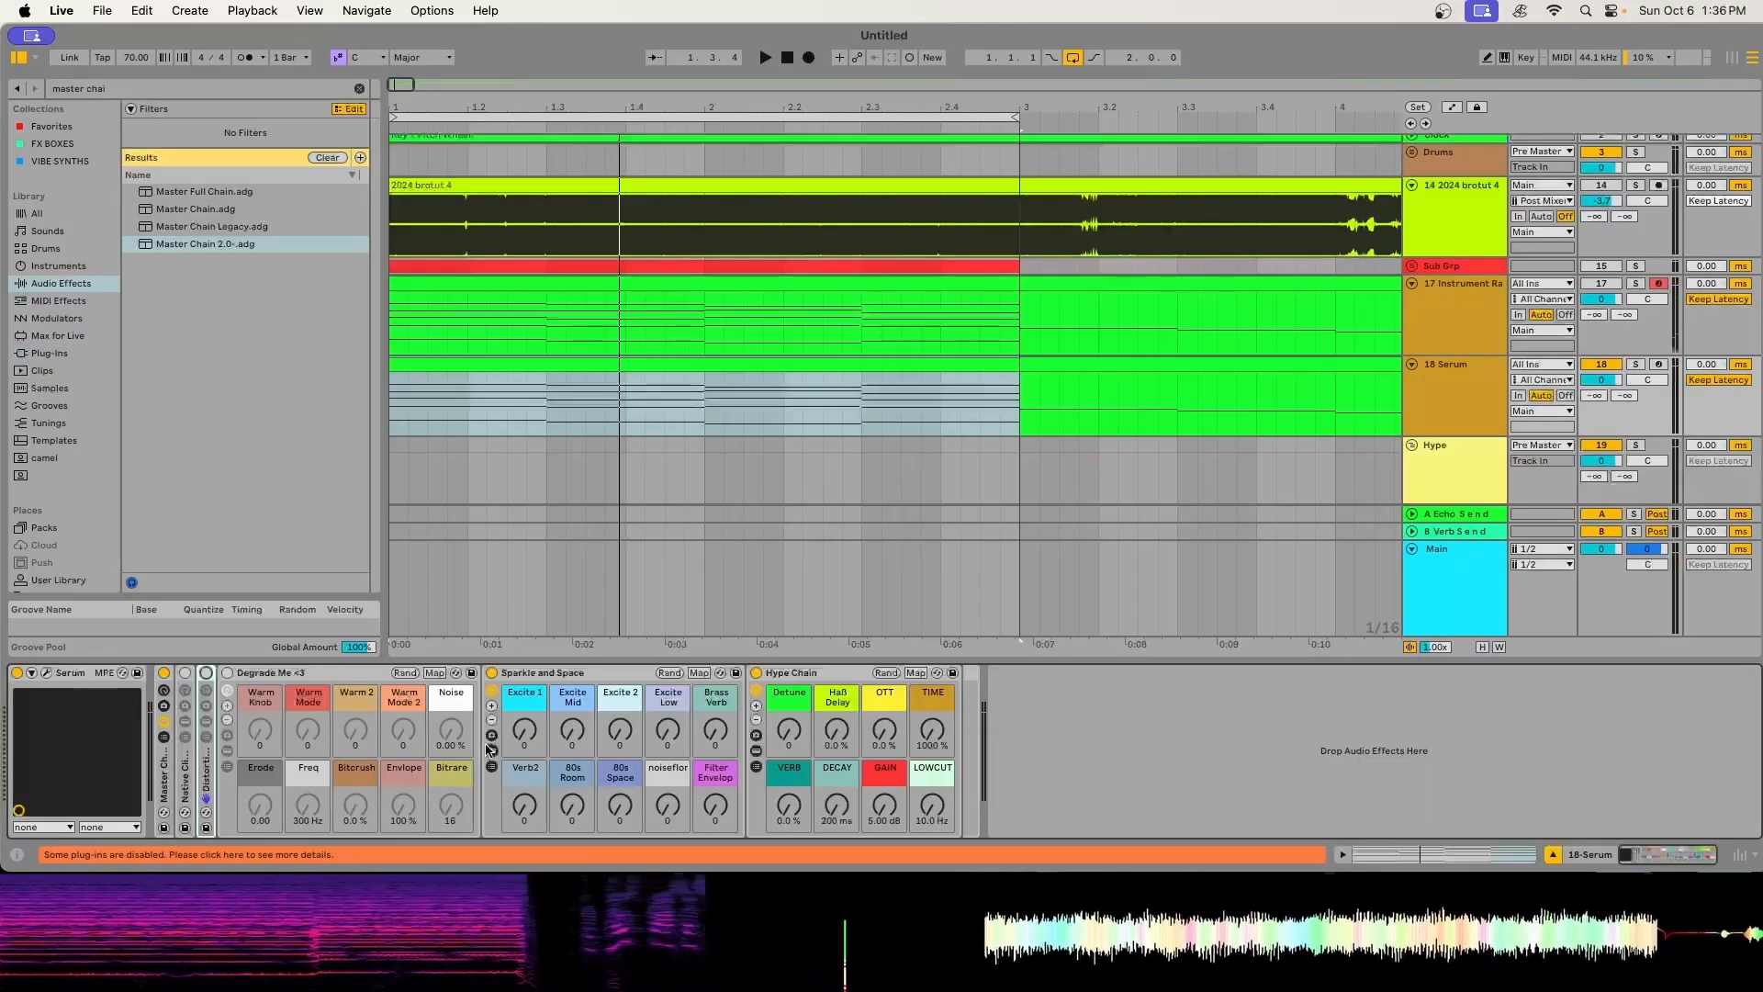
# - Examine the La Petite Excite and Fresh Air plug-ins inside the Sparkle and Space rack and close their windows
pyautogui.click(492, 750)
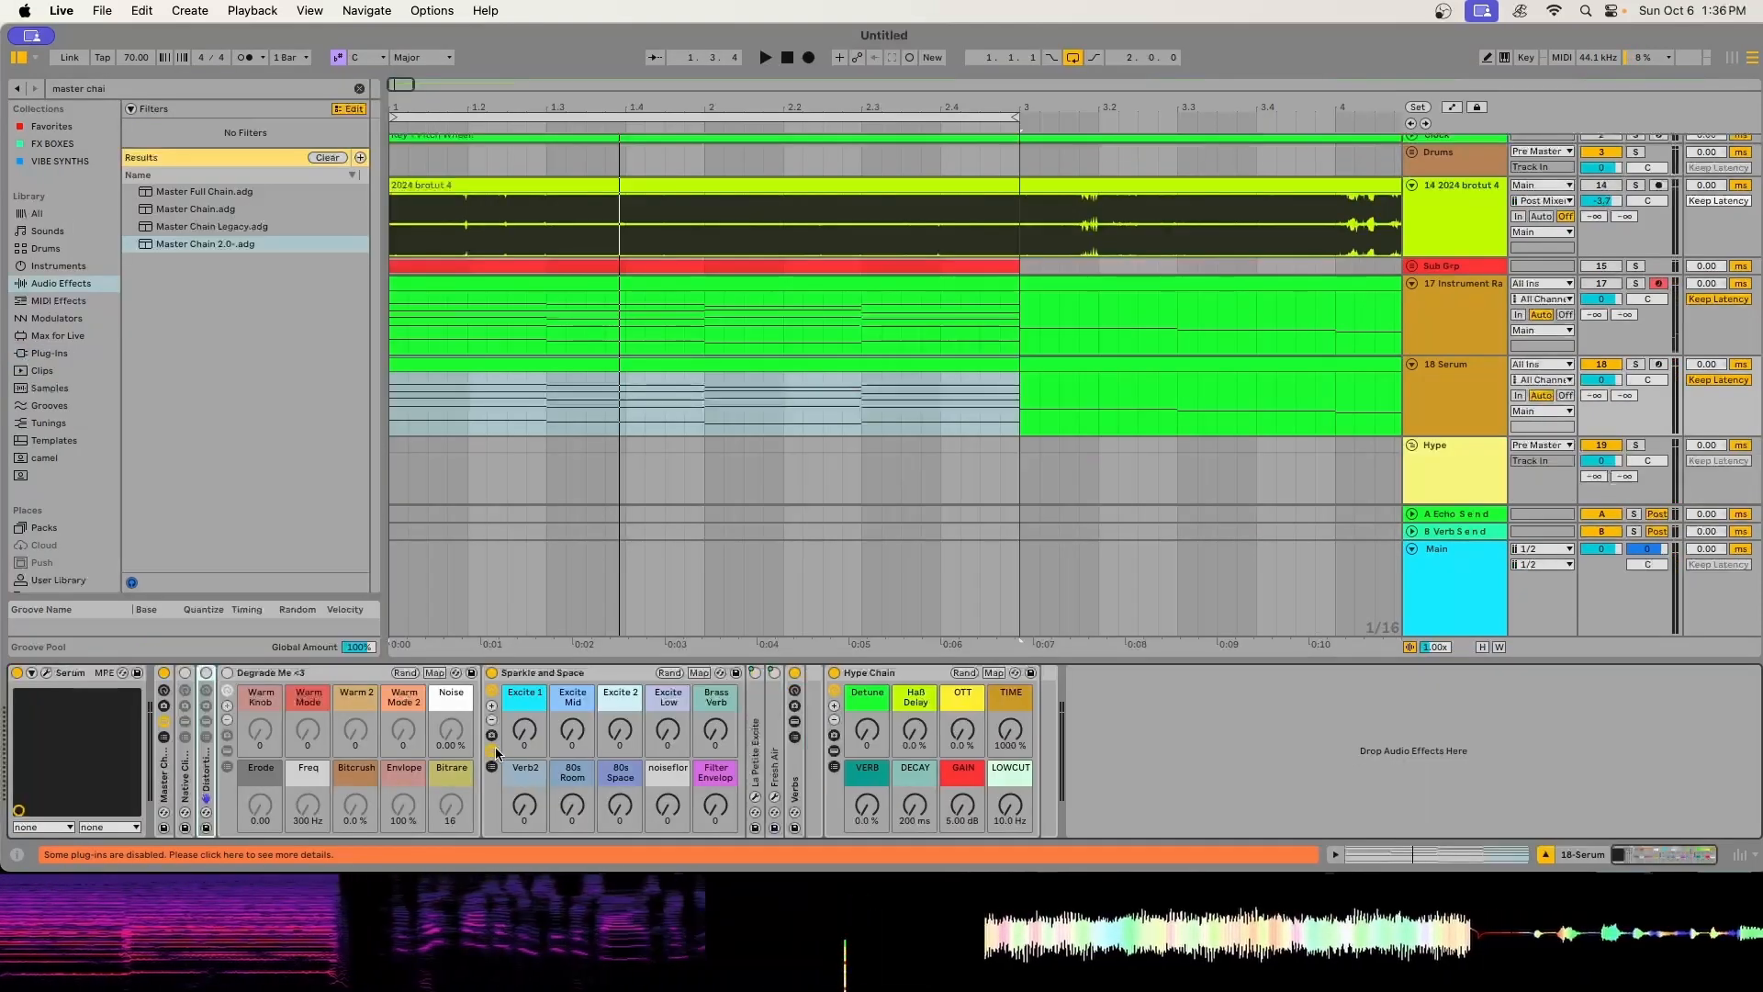
pyautogui.doubleClick(760, 740)
pyautogui.doubleClick(900, 746)
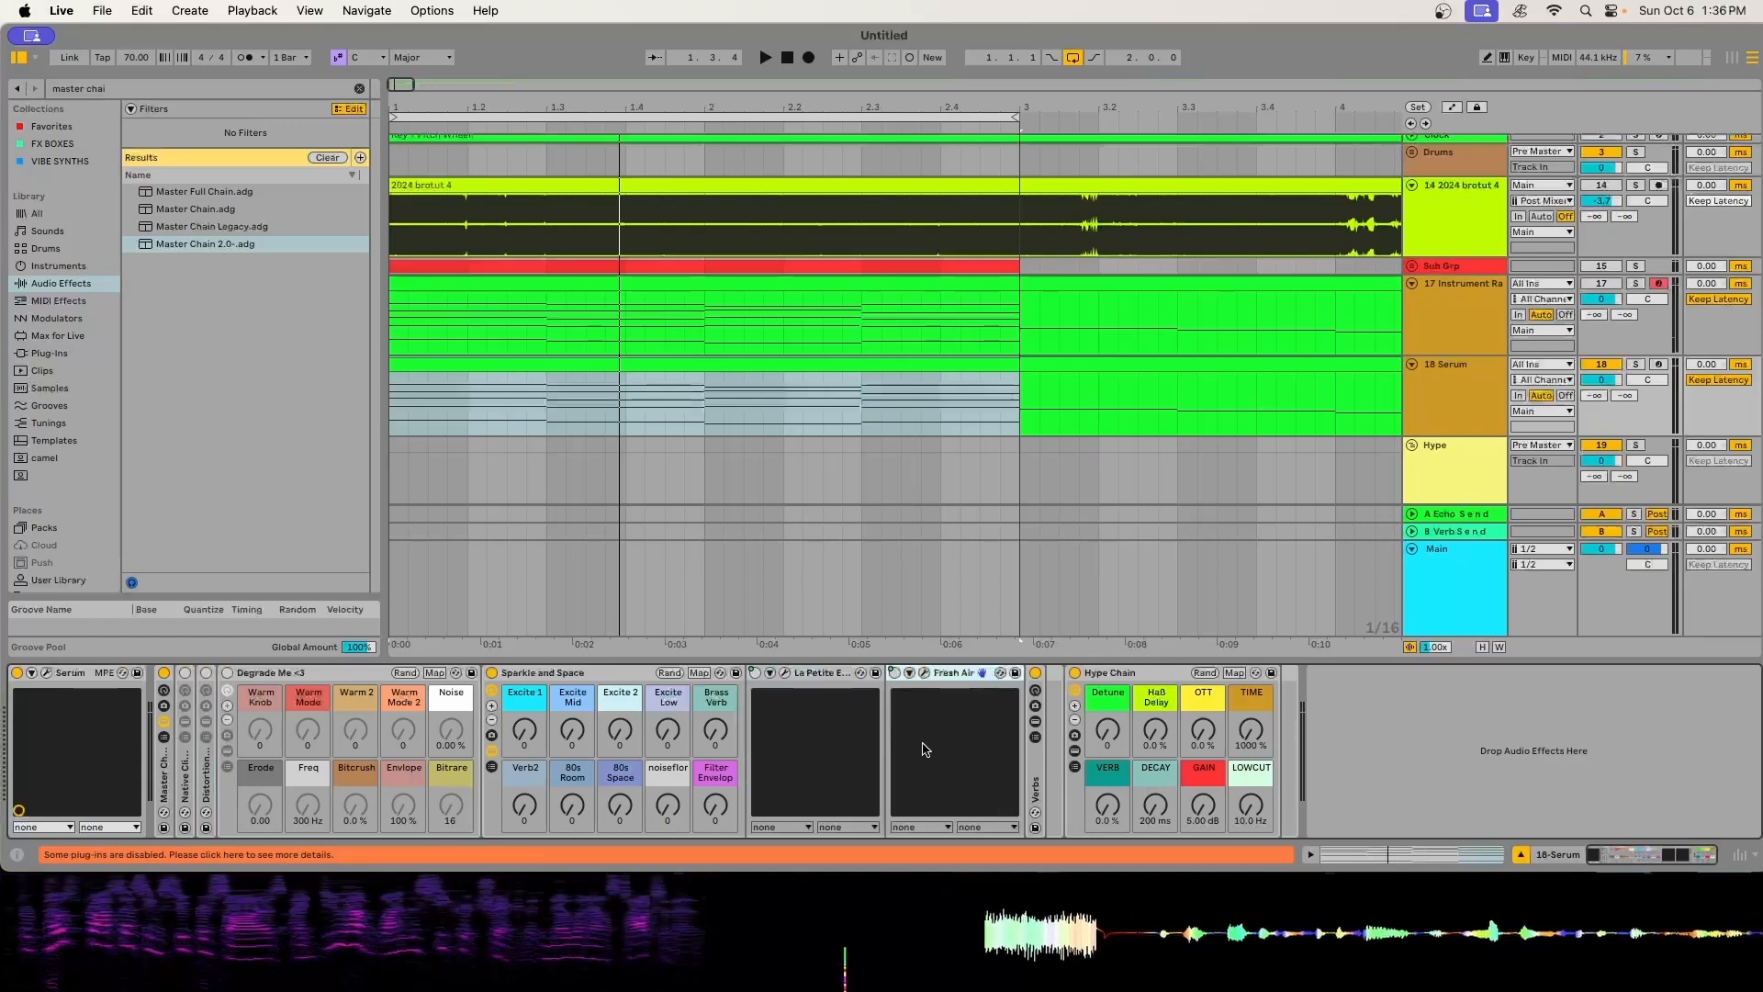
pyautogui.click(785, 674)
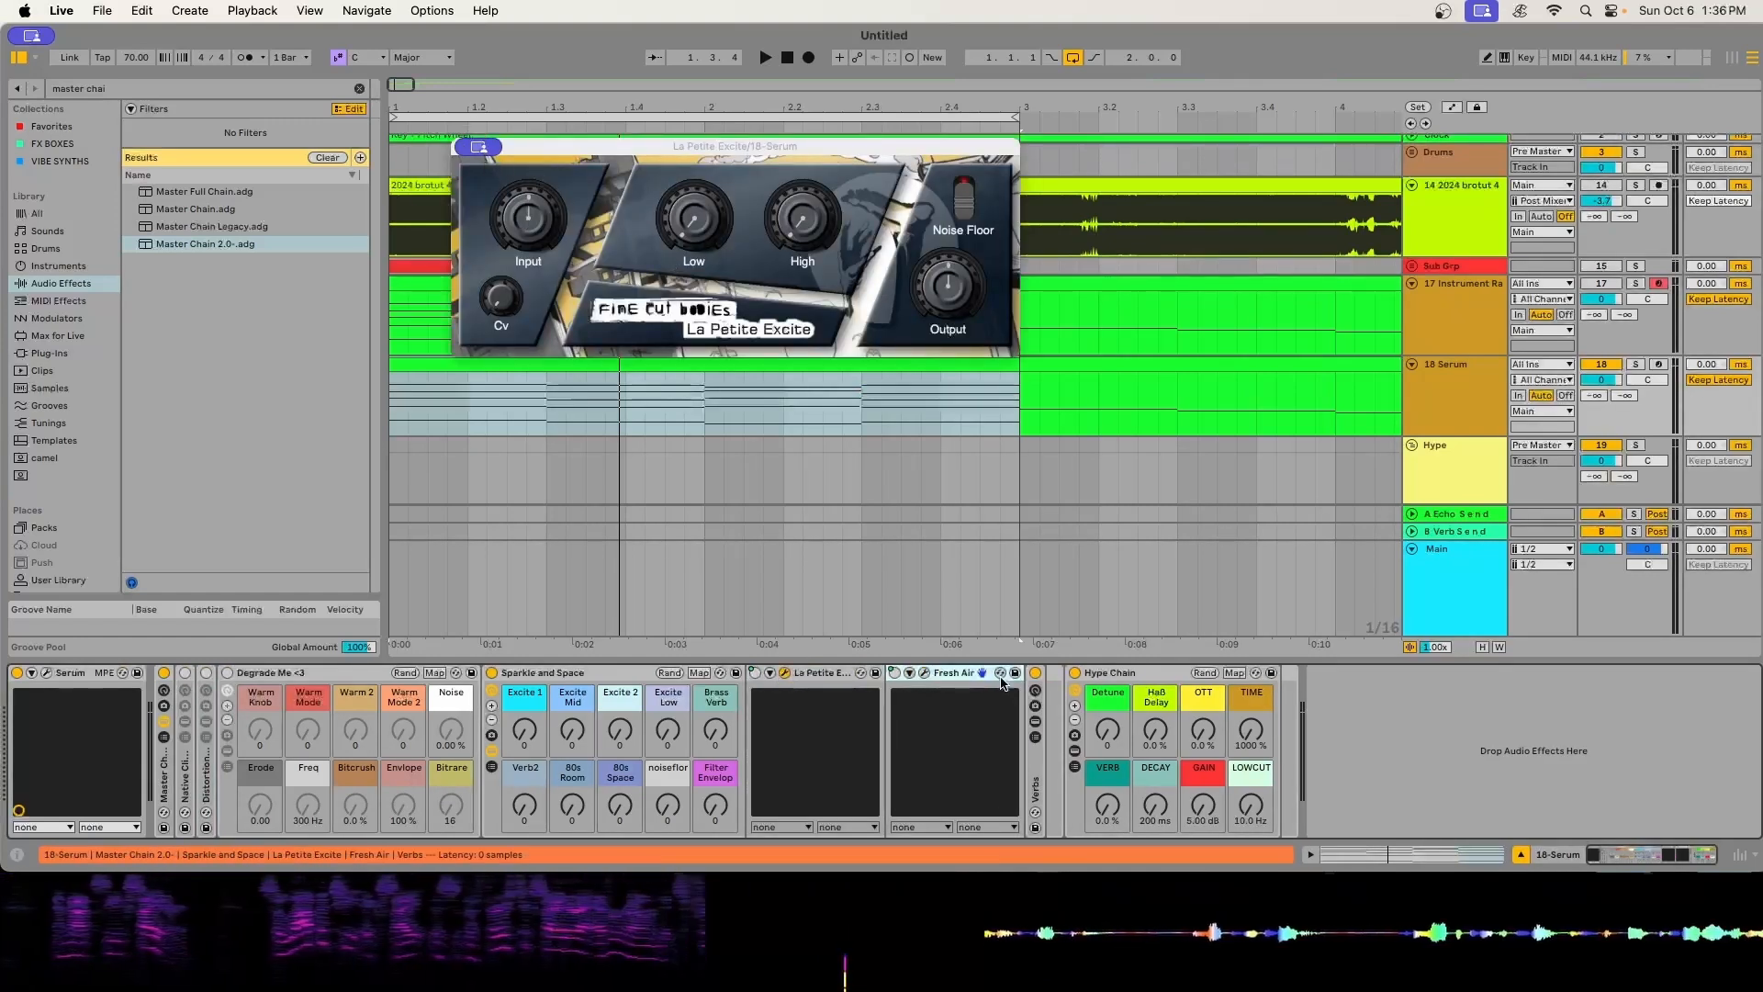
pyautogui.click(924, 674)
pyautogui.click(460, 114)
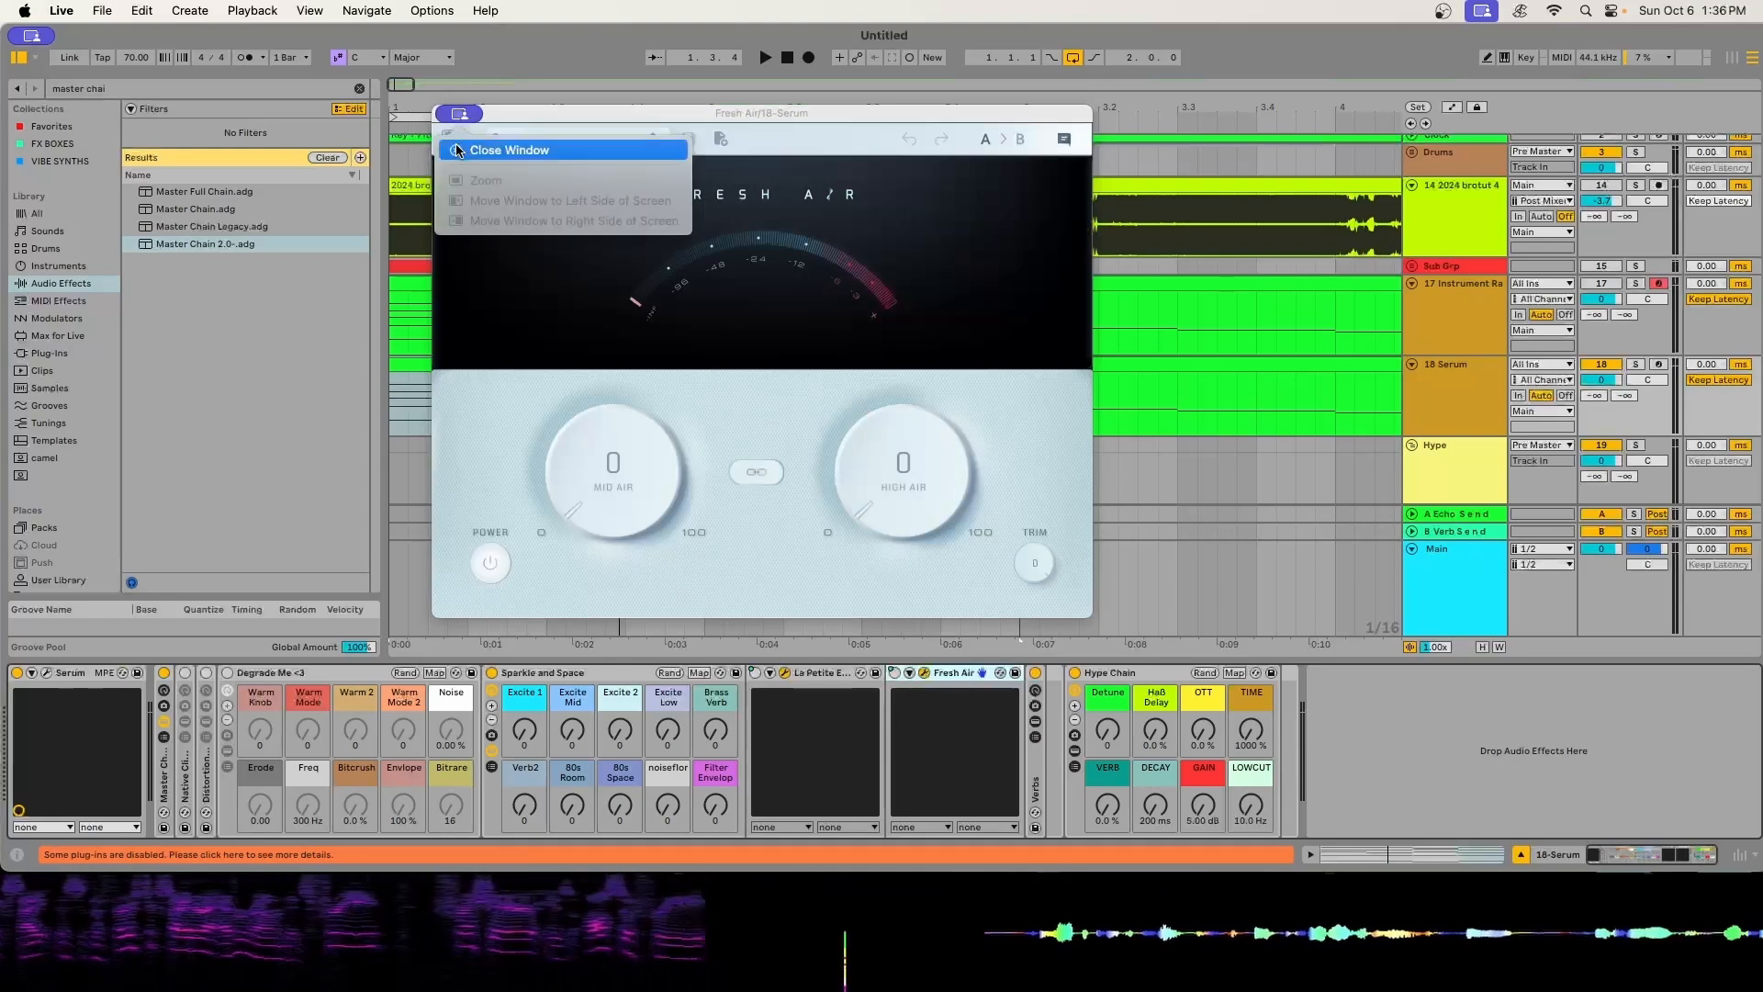
pyautogui.click(457, 147)
pyautogui.click(475, 147)
pyautogui.click(496, 179)
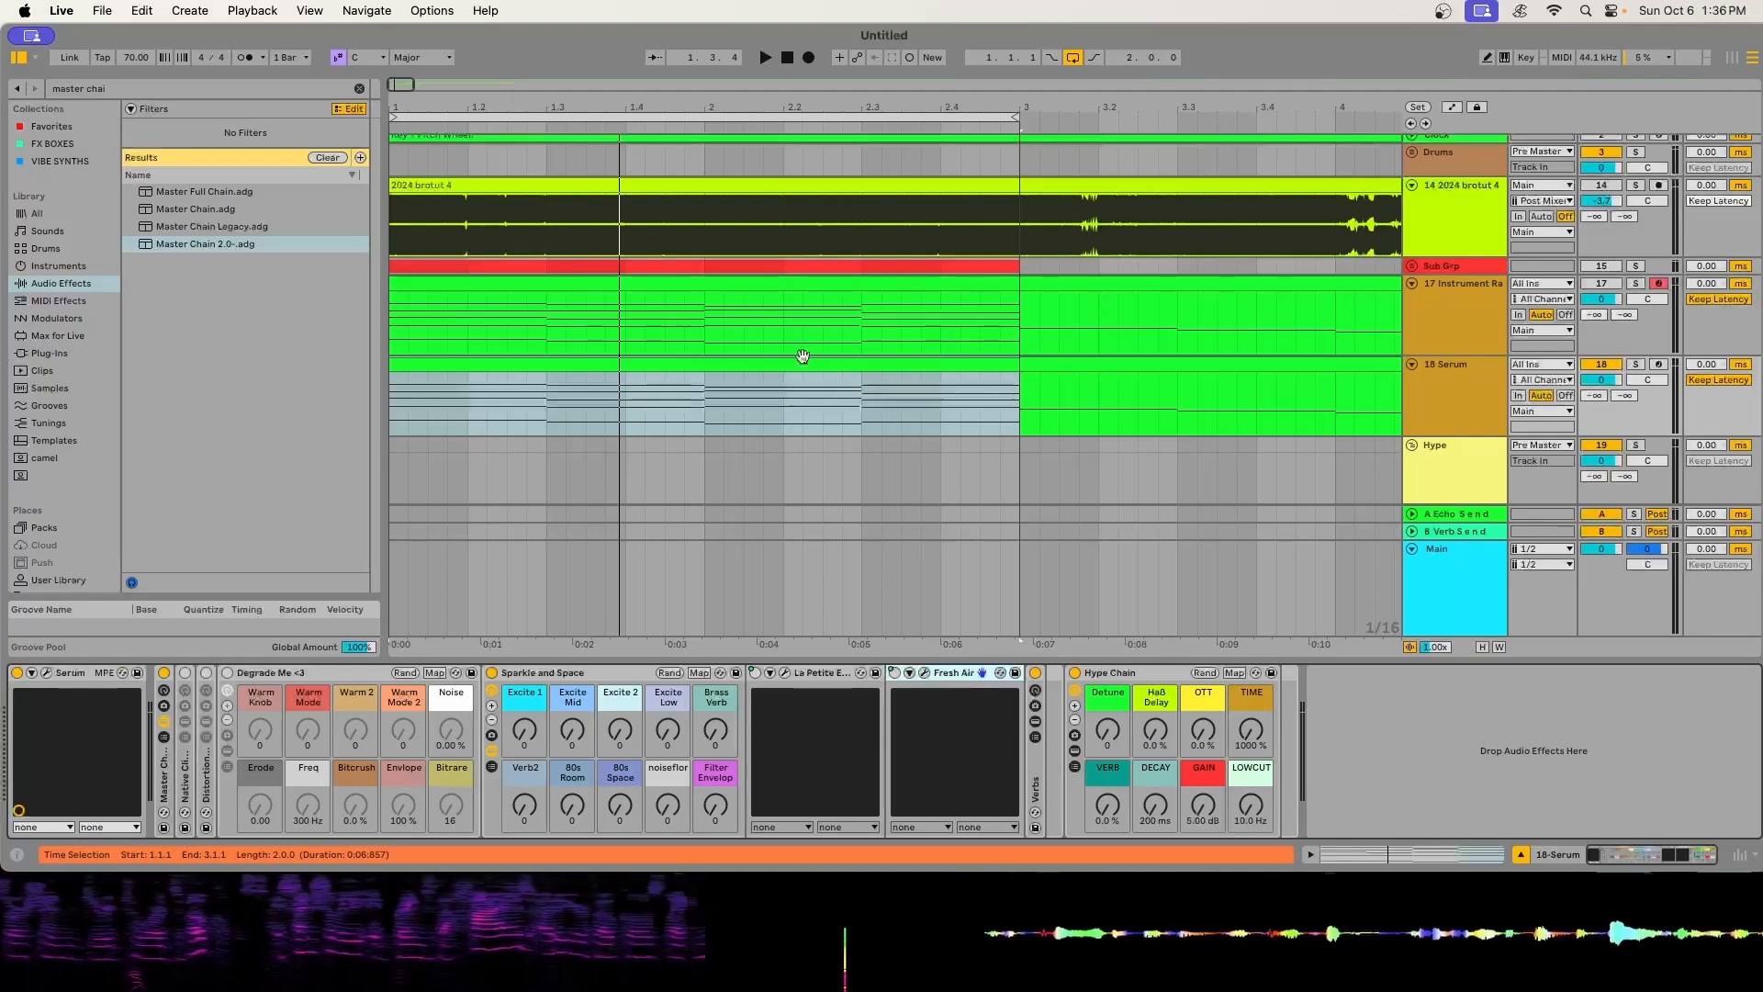
# - Set Excite 1 to 18, Excite Mid to 17, and Excite 2 to 5, and compare the Sparkle and Space rack bypassed and enabled during playback
pyautogui.click(645, 752)
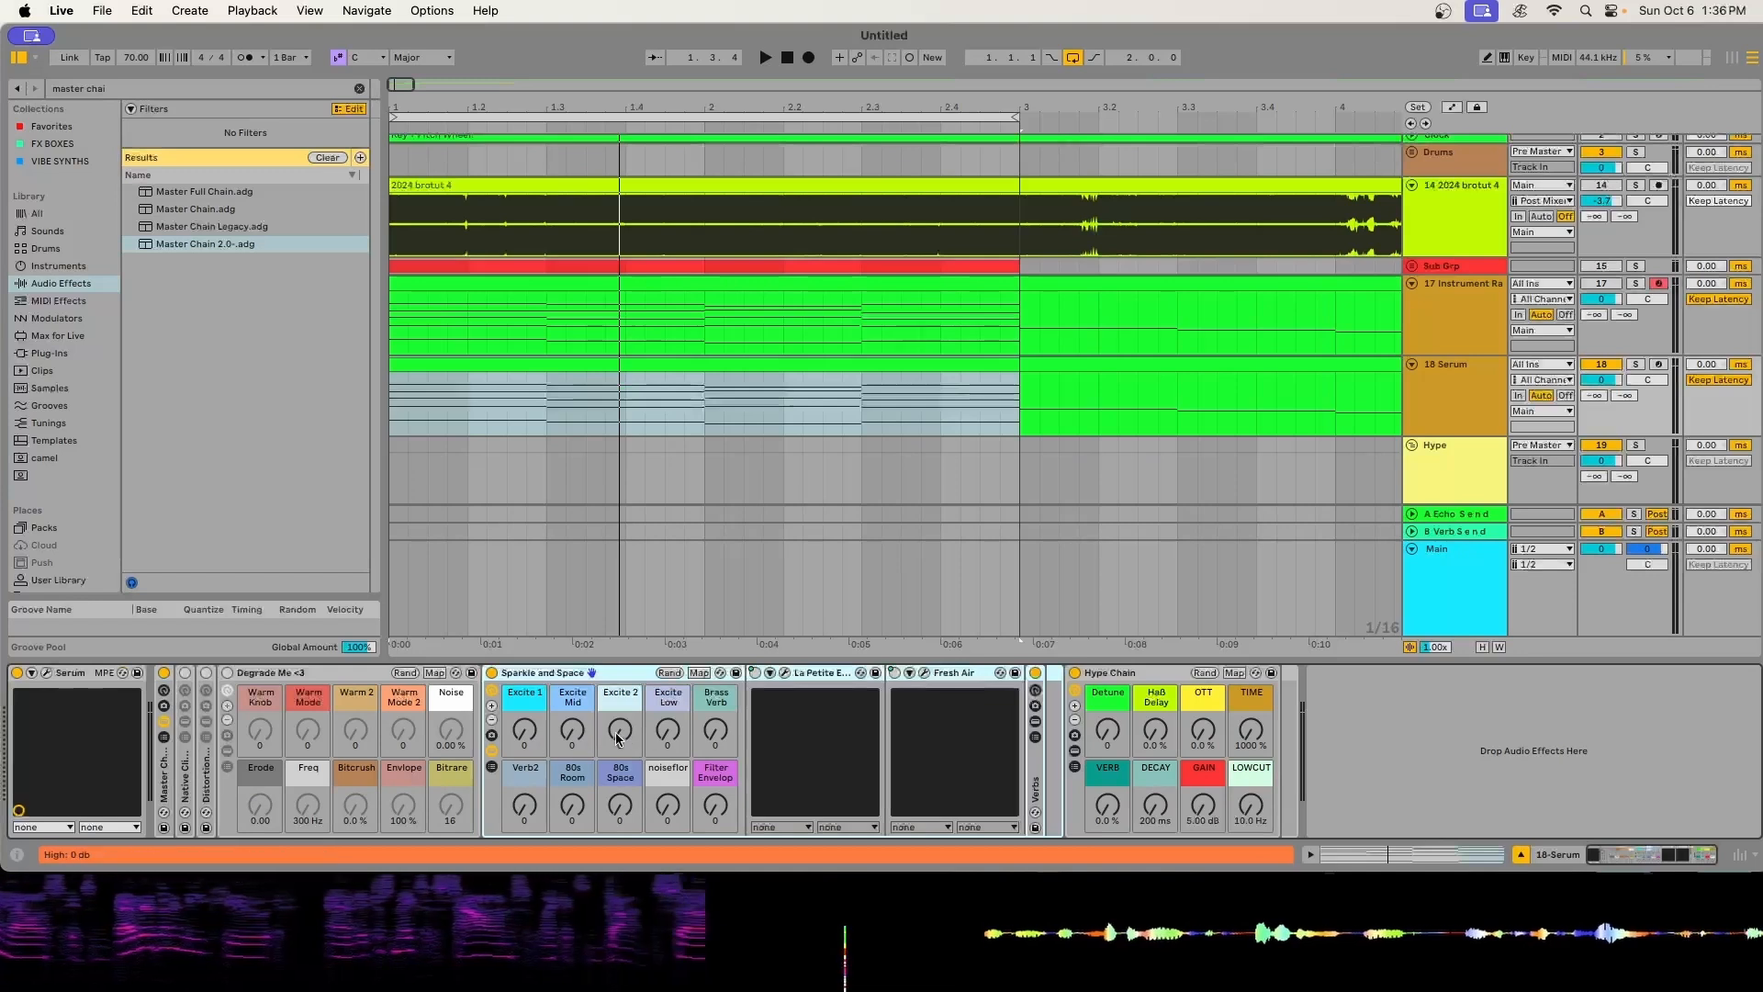
pyautogui.click(492, 672)
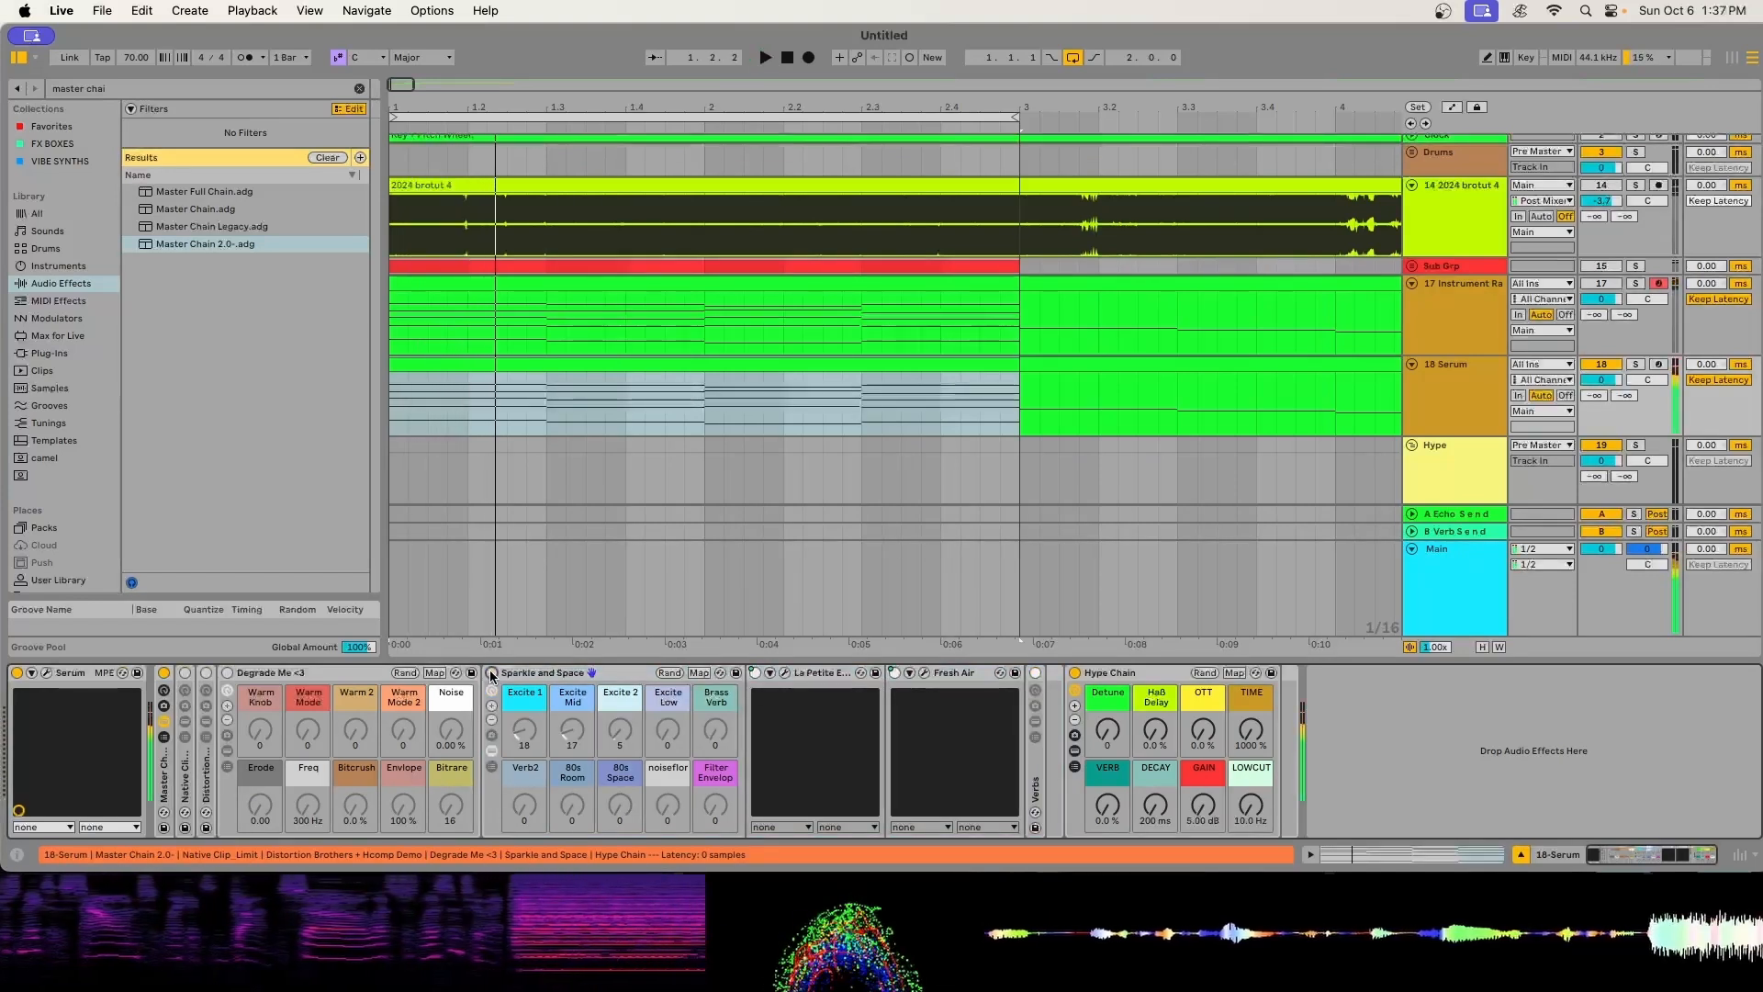
pyautogui.click(492, 672)
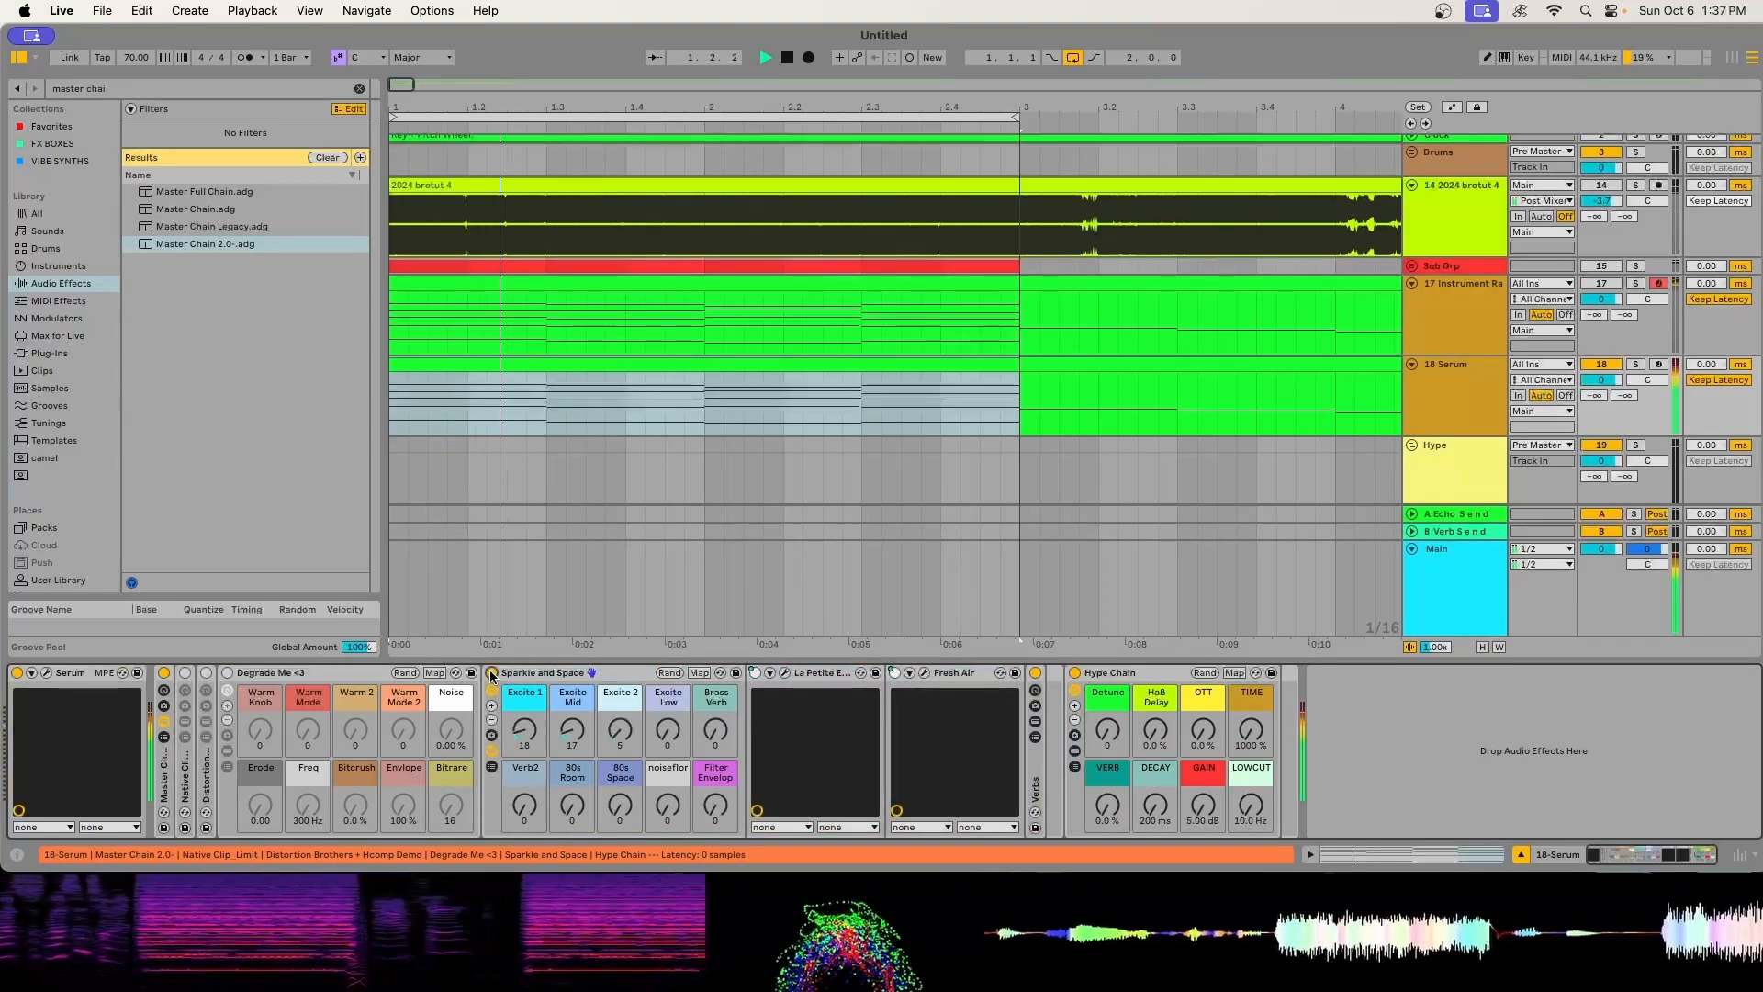
pyautogui.press('space')
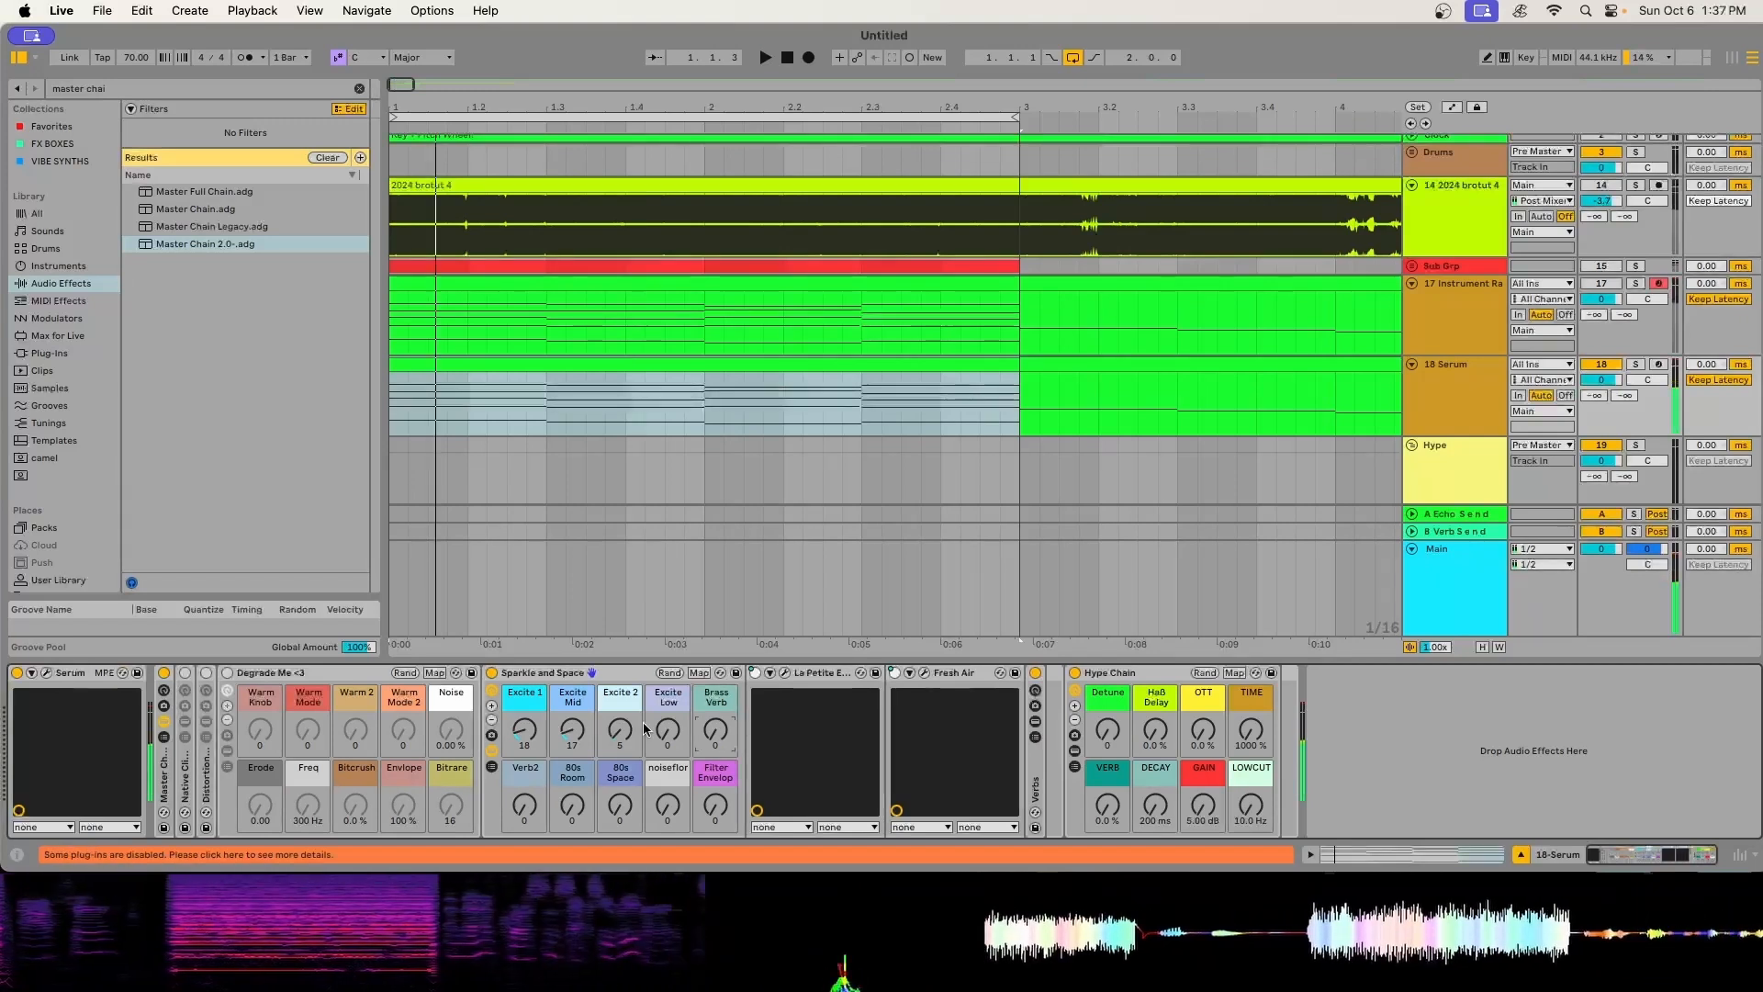
# - Examine the rack's chains and the ValhallaSupermassive settings inside the Brass Blat reverb, and collapse that reverb again
pyautogui.click(492, 768)
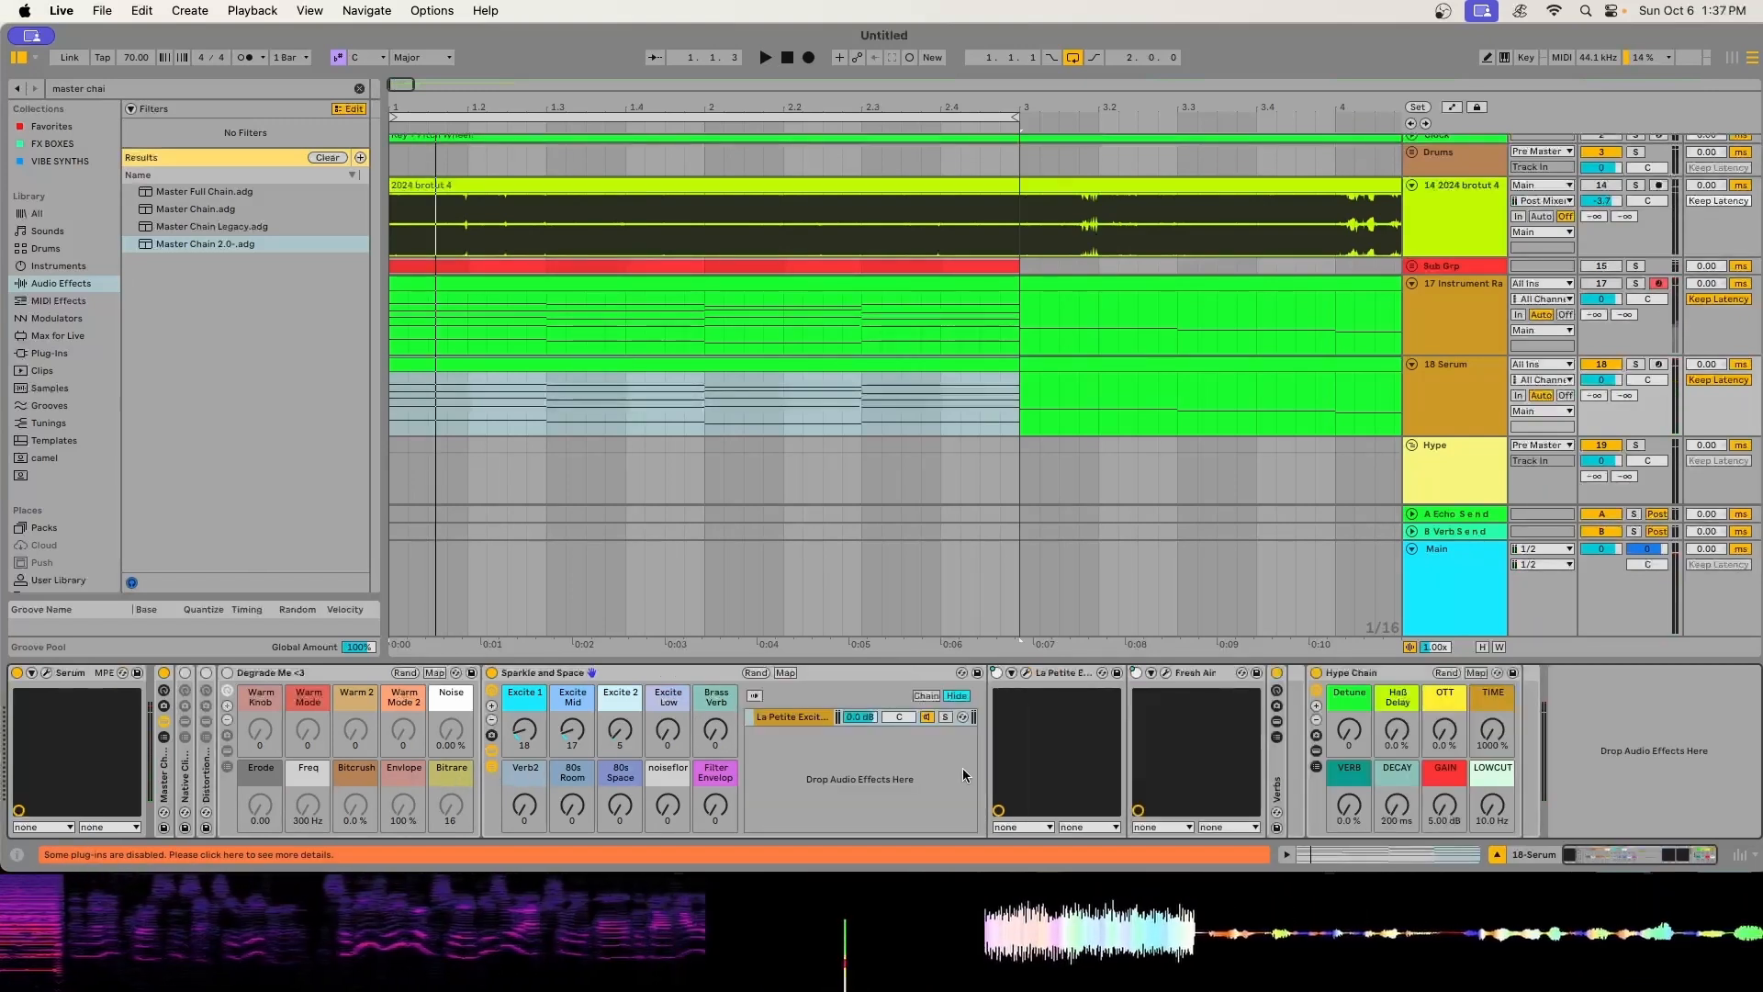
pyautogui.click(1276, 767)
pyautogui.click(1300, 787)
pyautogui.click(1448, 674)
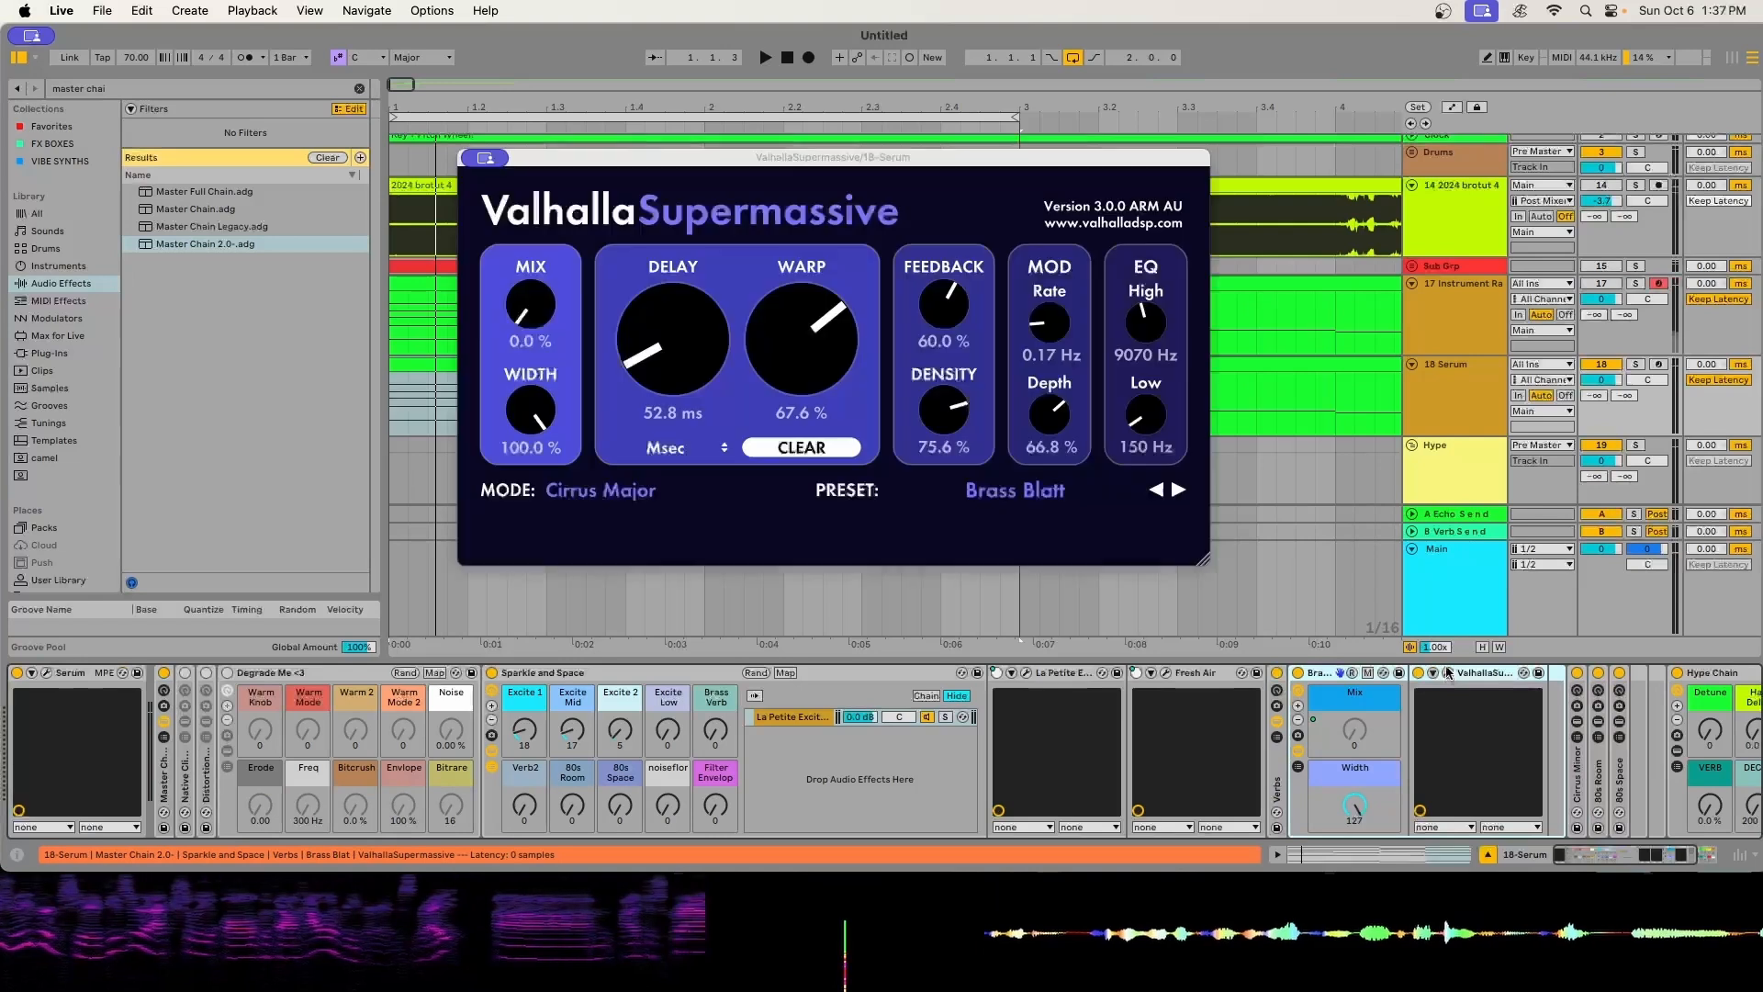
pyautogui.click(485, 157)
pyautogui.click(487, 193)
pyautogui.doubleClick(1319, 673)
# - Raise the Brass Verb macro of the Sparkle and Space rack to 25 and audition the chords
pyautogui.click(714, 738)
pyautogui.moveTo(714, 732); pyautogui.dragTo(714, 703)
pyautogui.press('space')
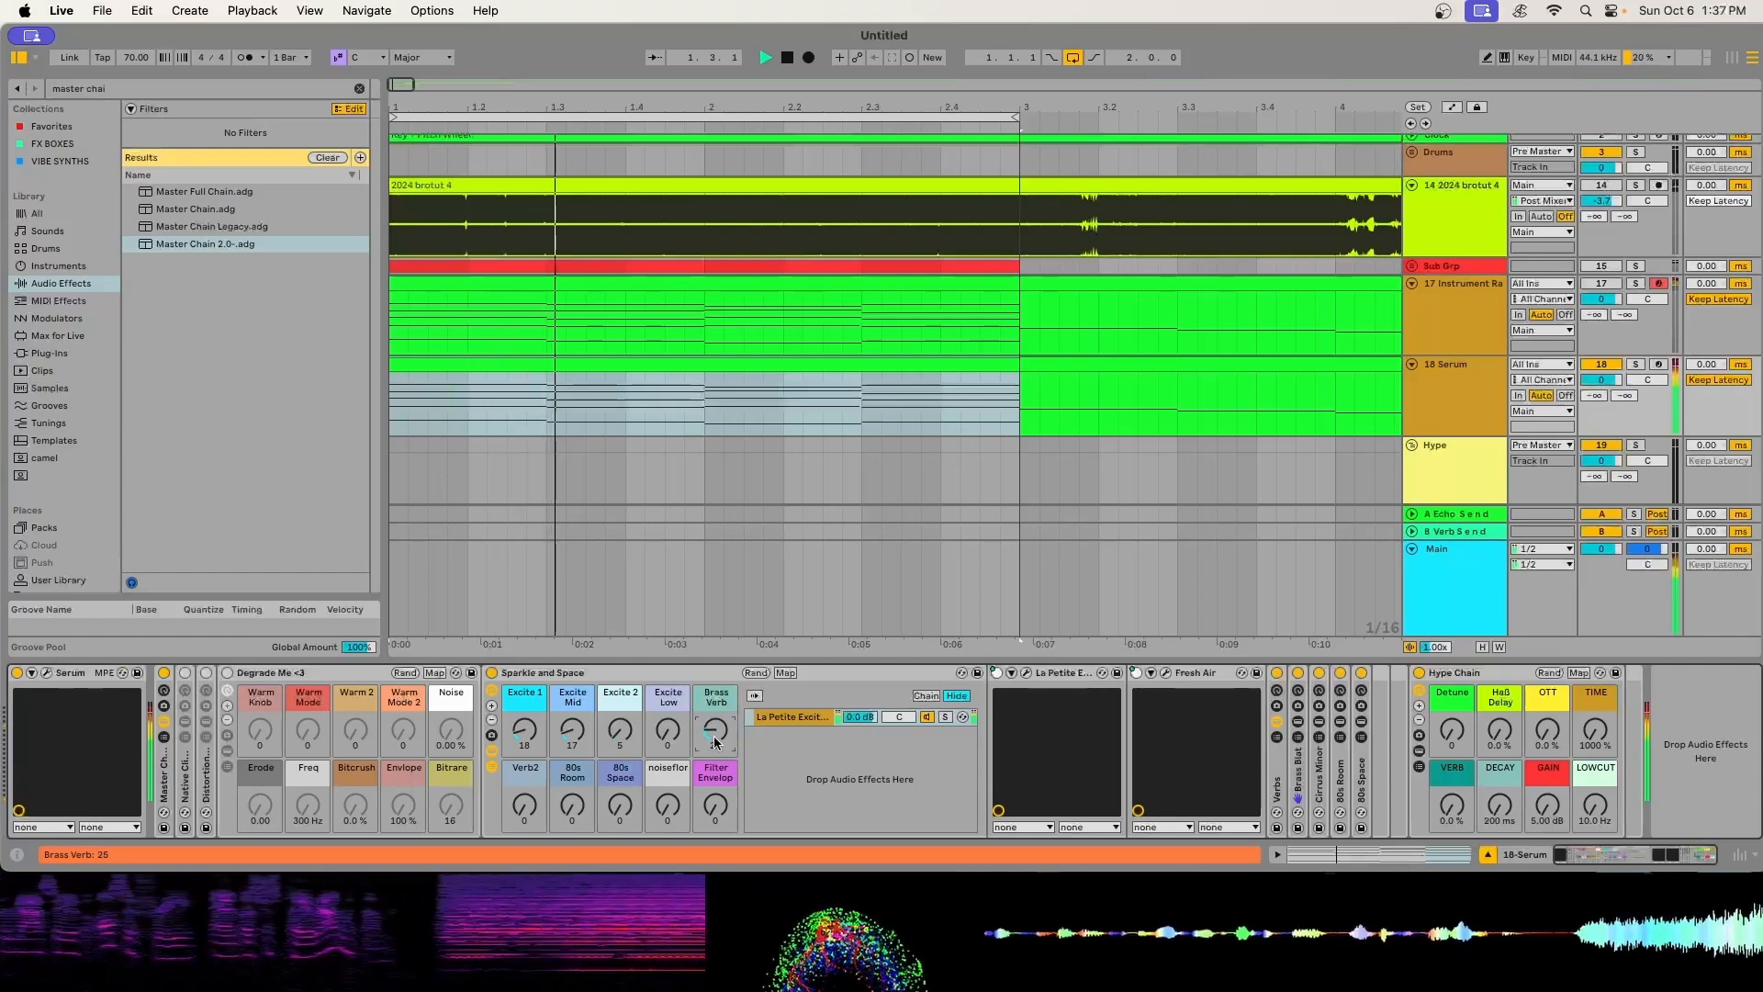
pyautogui.press('space')
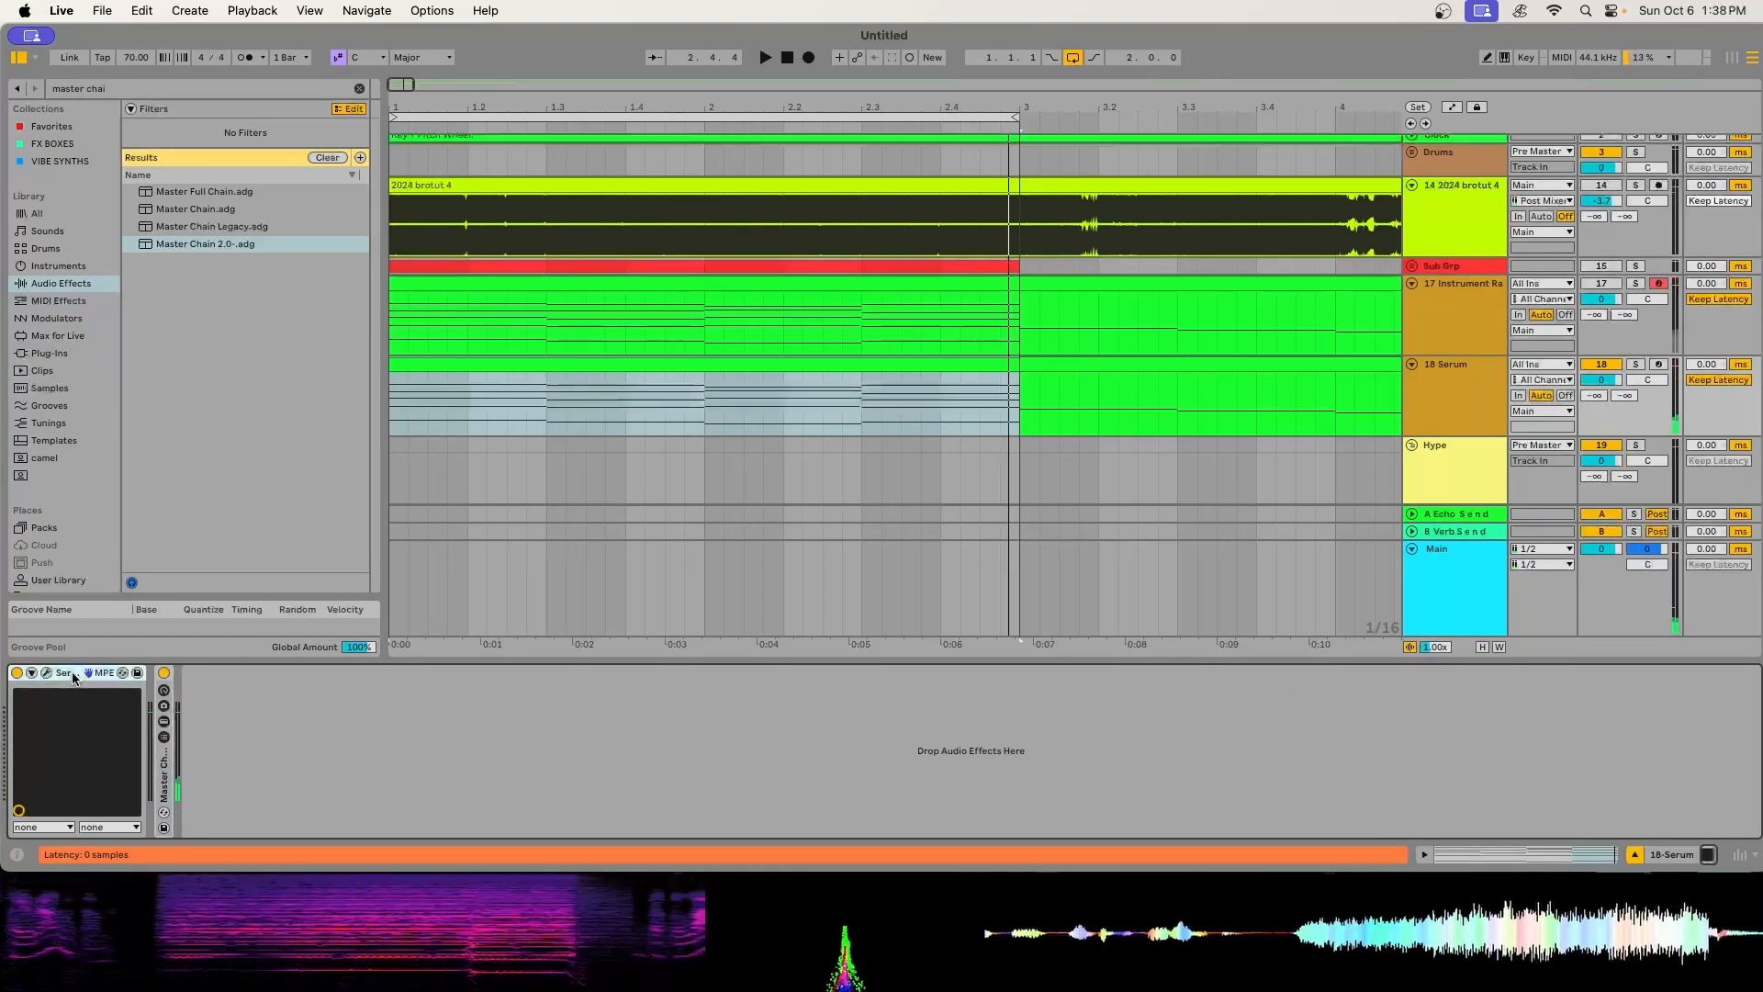
# - Group Serum into an Instrument Rack with a duplicate Serum chain, and add the Pitch MIDI effect before Serum in the second chain
pyautogui.press('super+c')
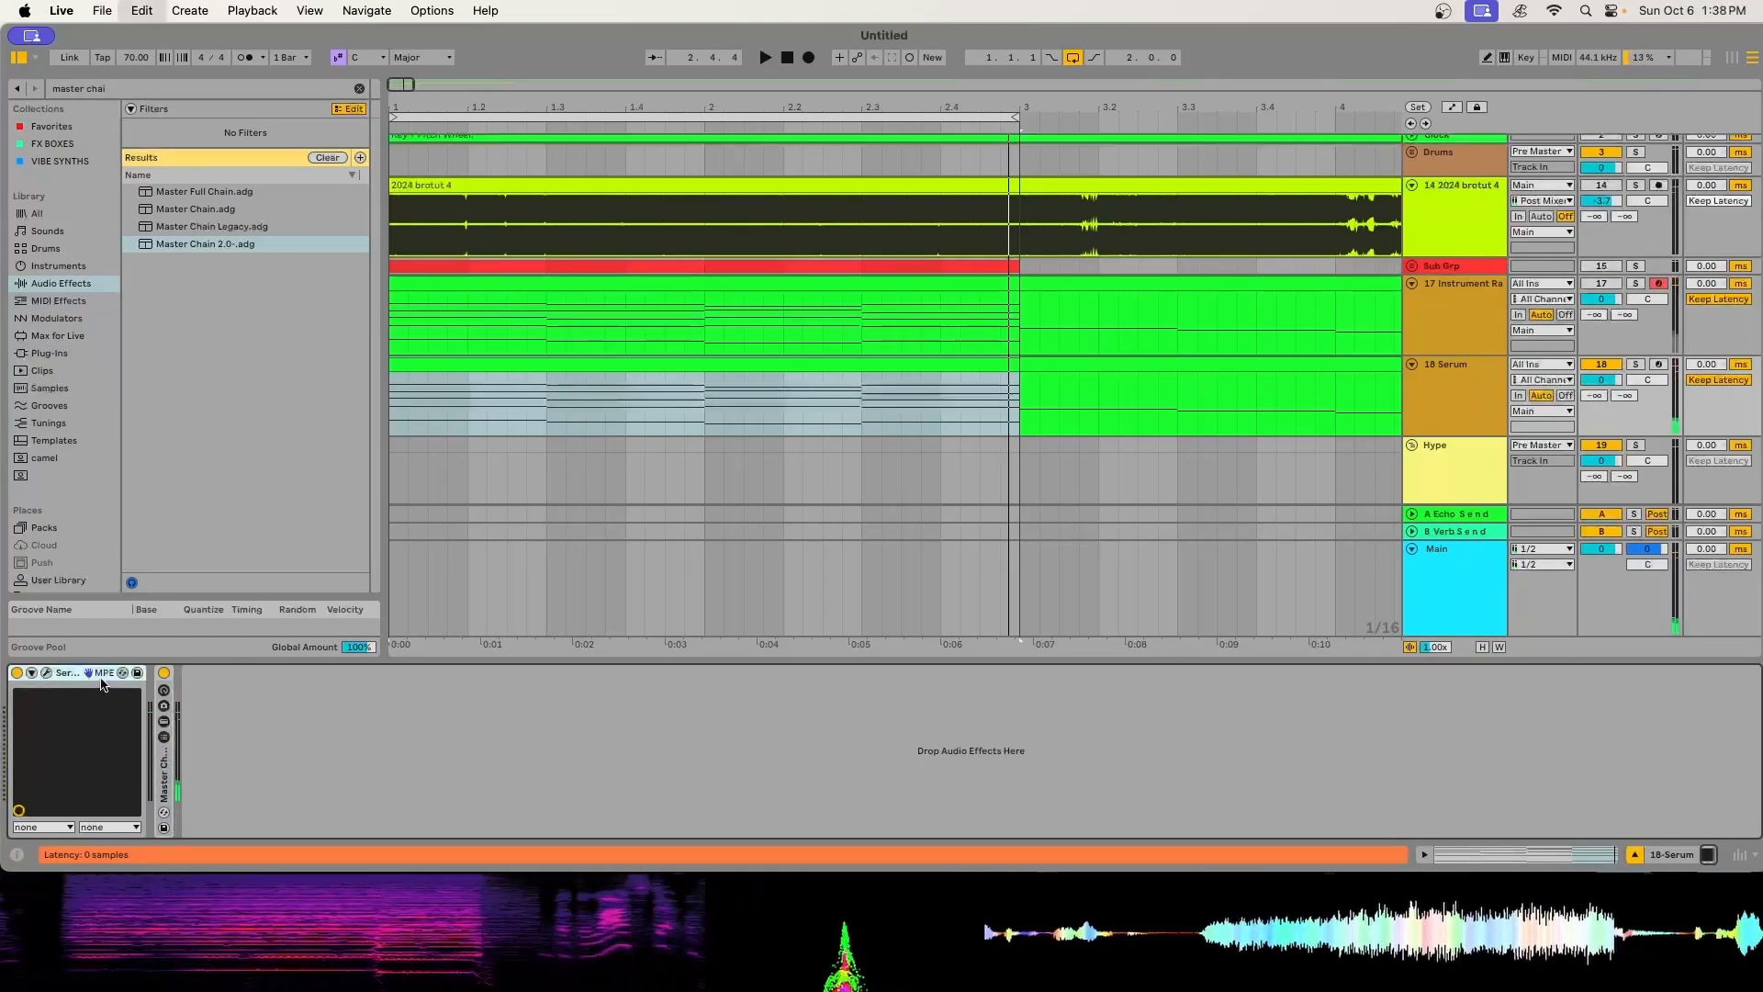
pyautogui.press('super+g')
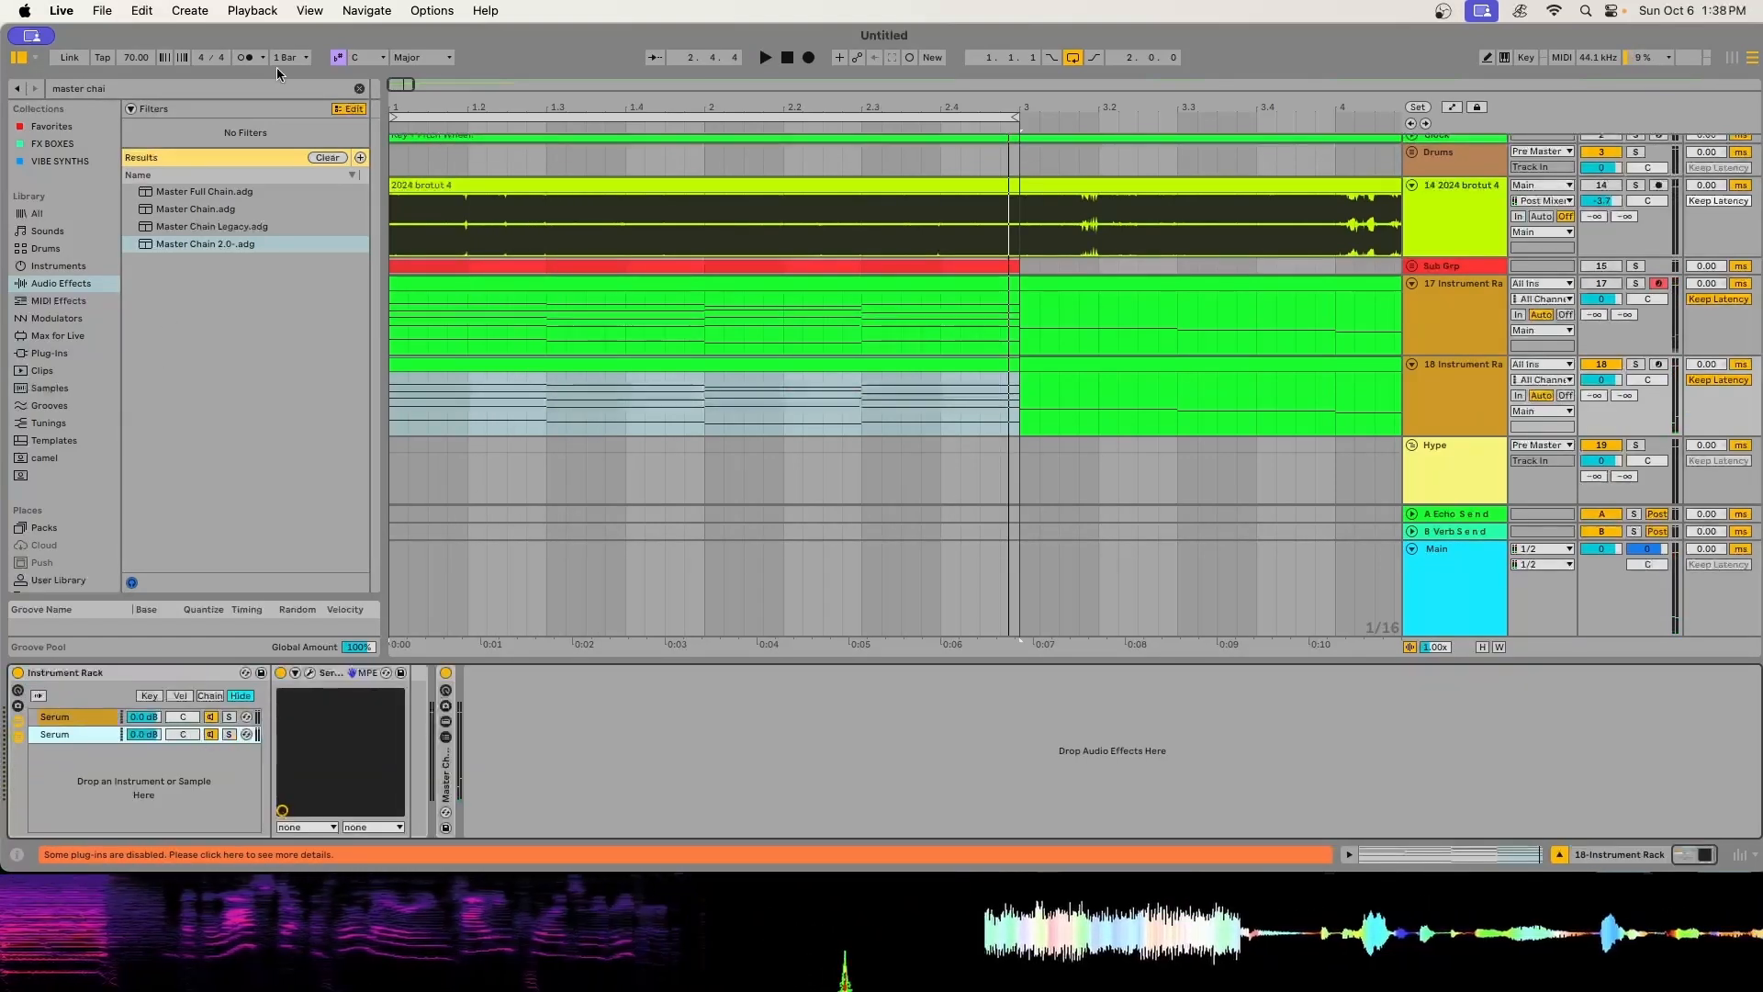
pyautogui.click(359, 88)
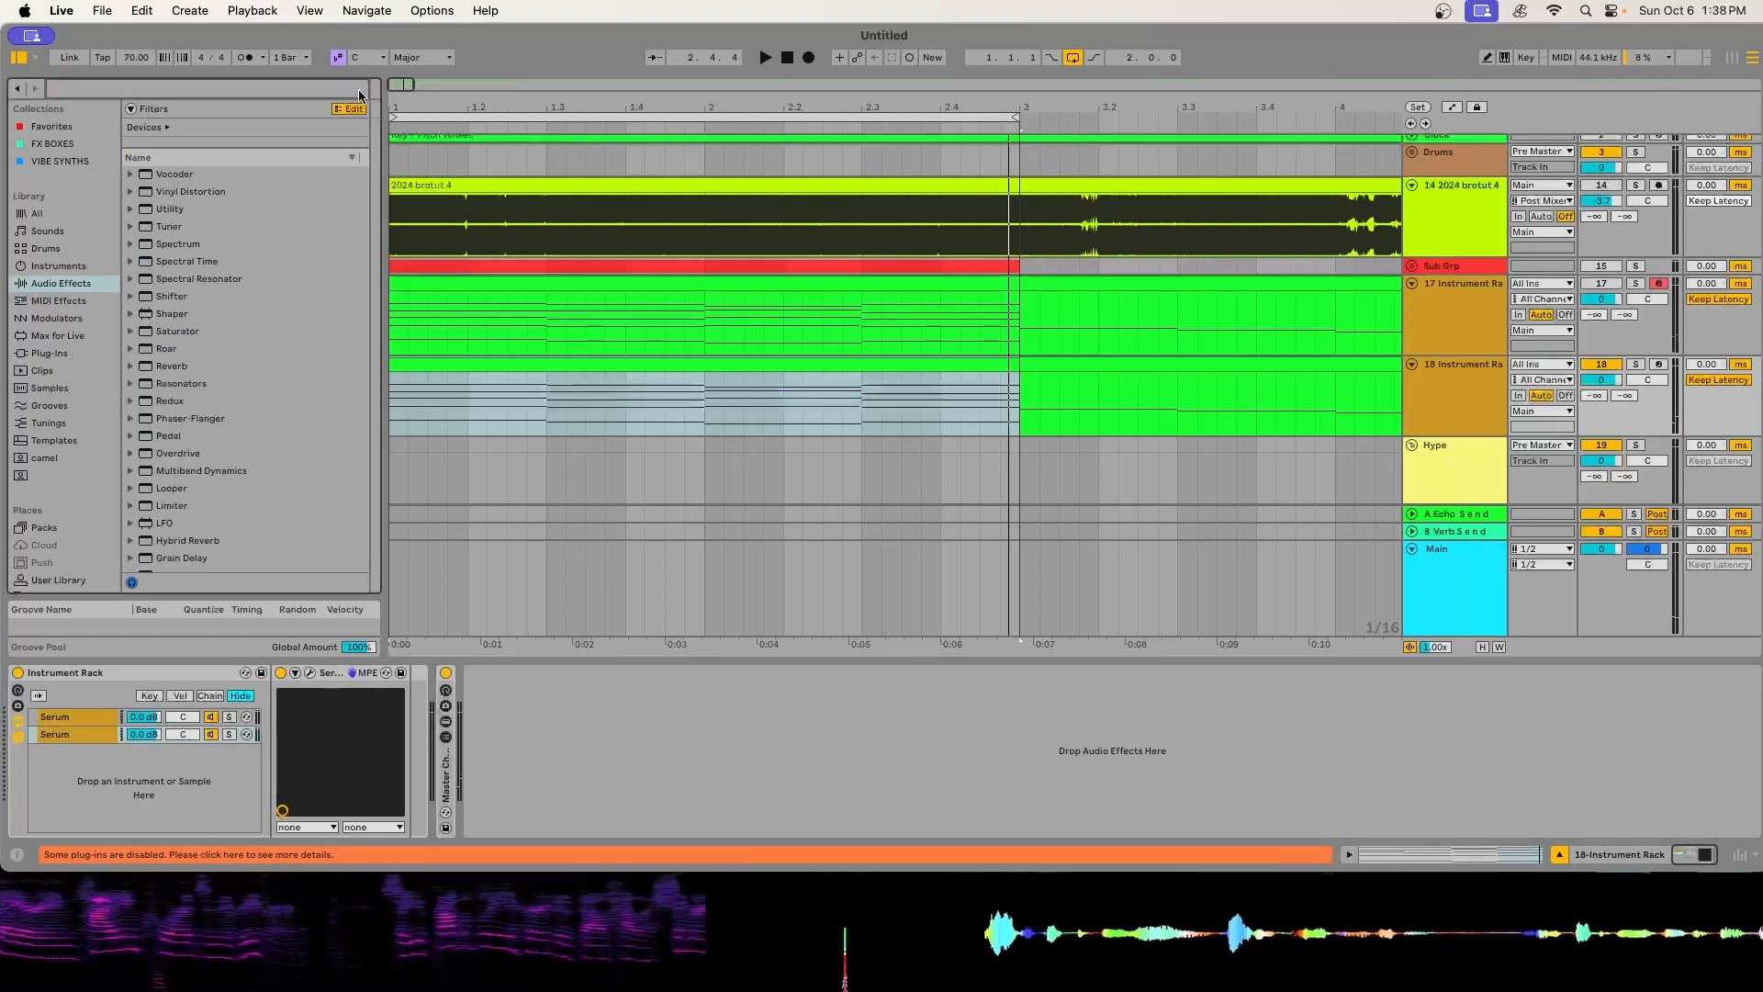
pyautogui.write('pitch')
pyautogui.click(73, 303)
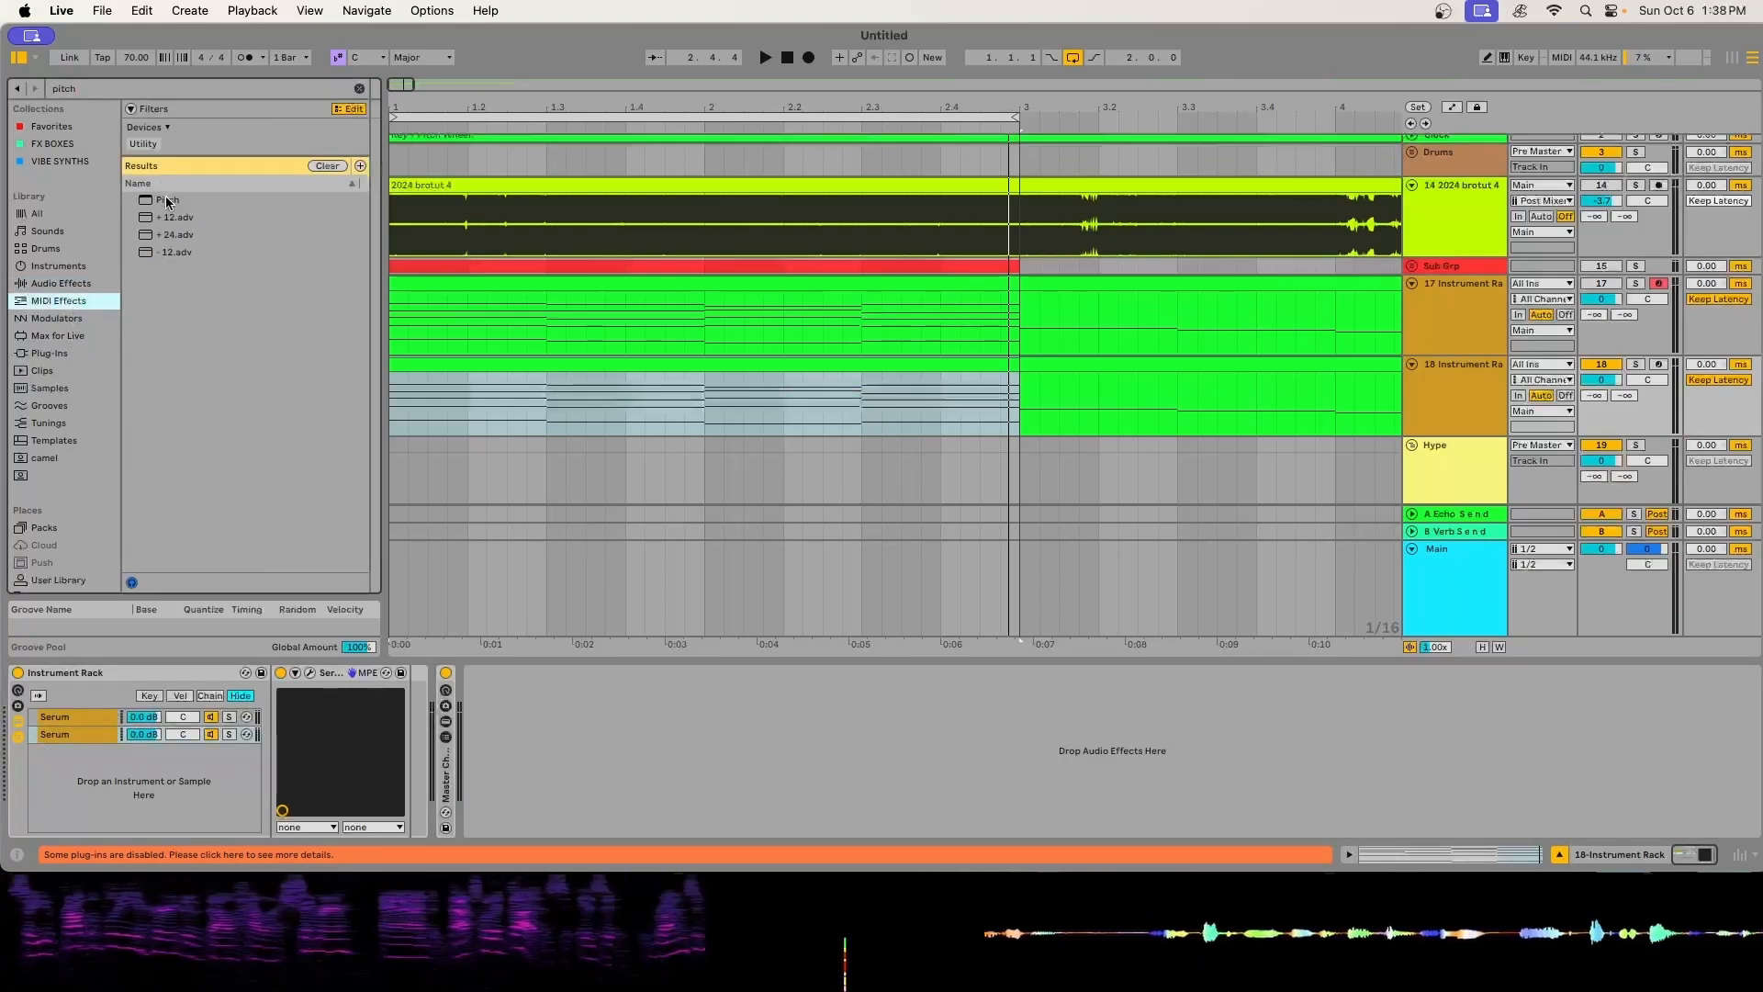
pyautogui.moveTo(161, 202); pyautogui.dragTo(294, 730)
pyautogui.moveTo(174, 772); pyautogui.dragTo(78, 738)
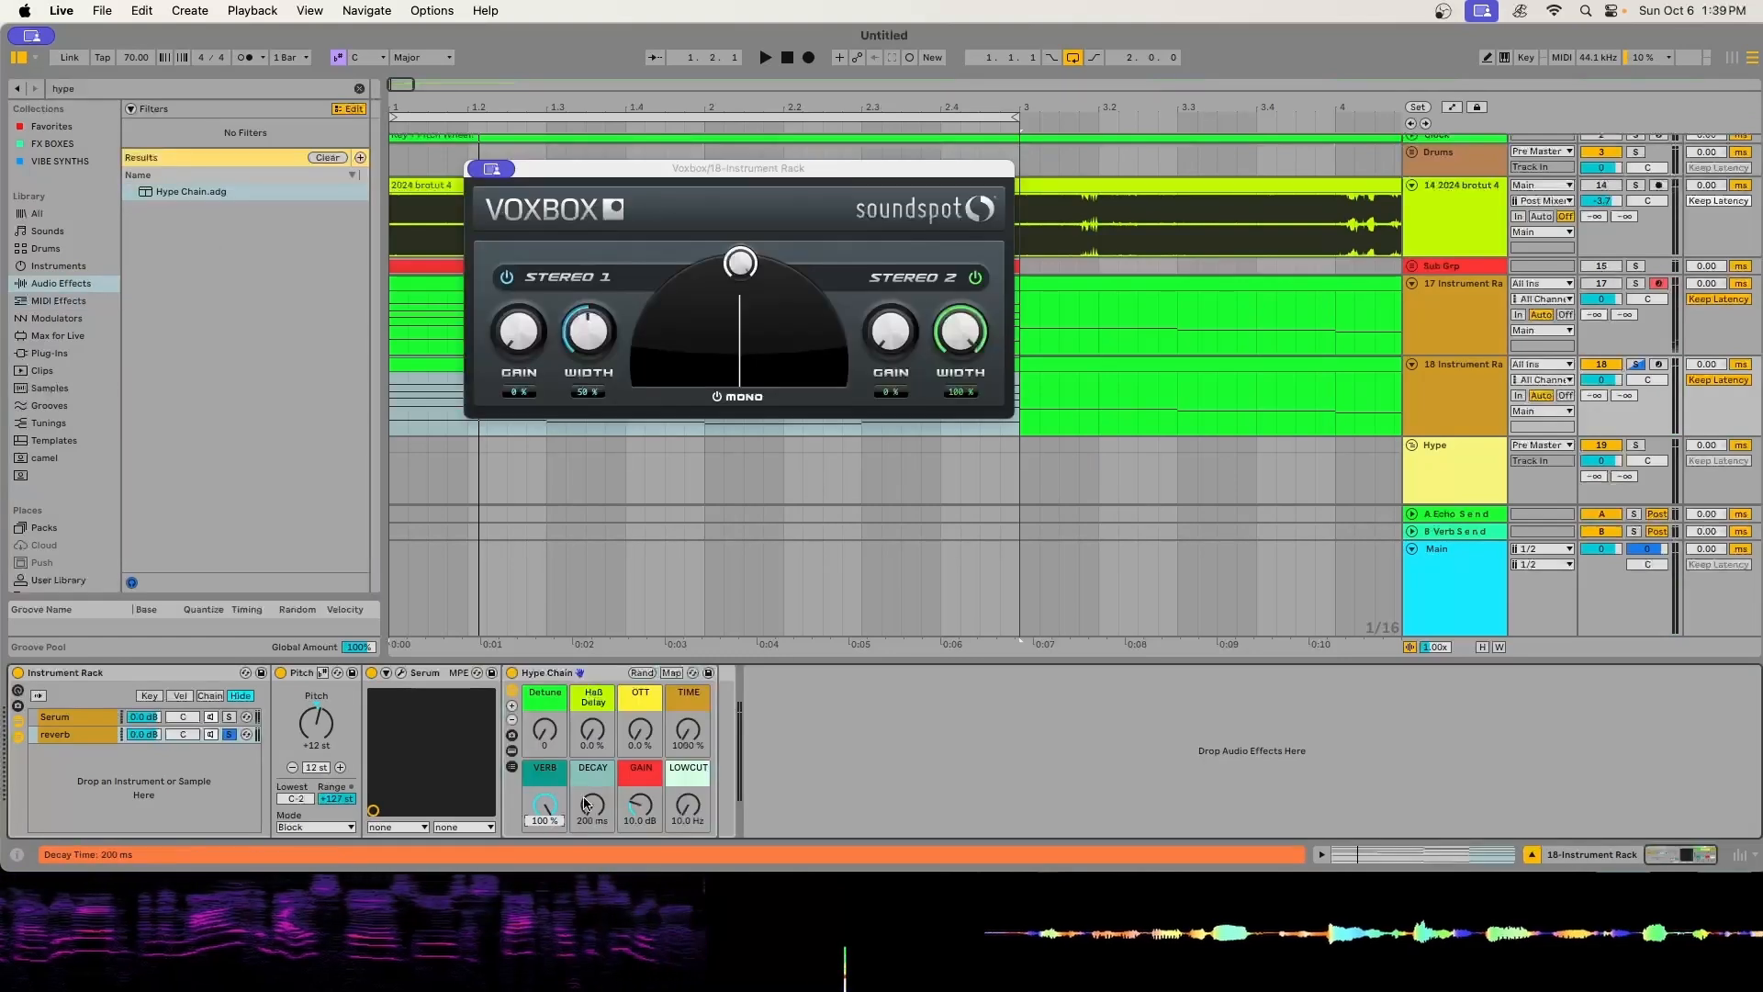
# - Set the reverb chain's Hype Chain to OTT 100%, TIME 10%, and DECAY 1.38 s while auditioning it
pyautogui.moveTo(698, 738); pyautogui.dragTo(698, 687)
pyautogui.press('space')
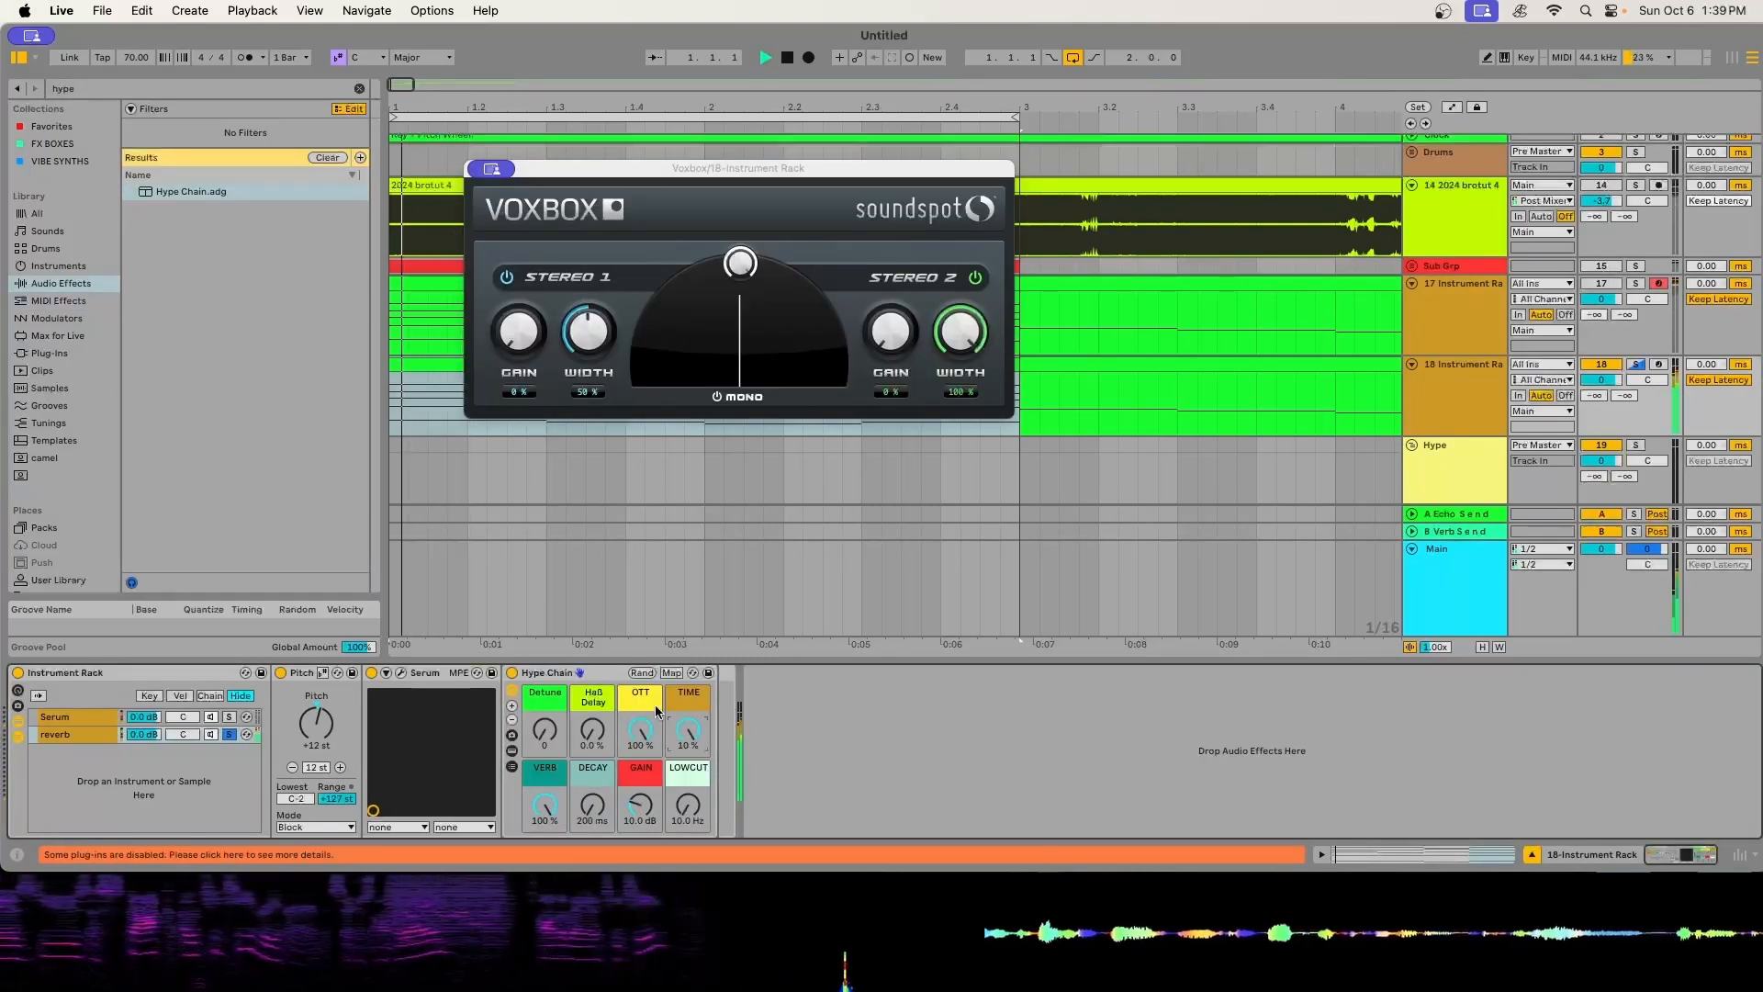
pyautogui.moveTo(592, 808); pyautogui.dragTo(592, 772)
pyautogui.press('space')
pyautogui.press('space')
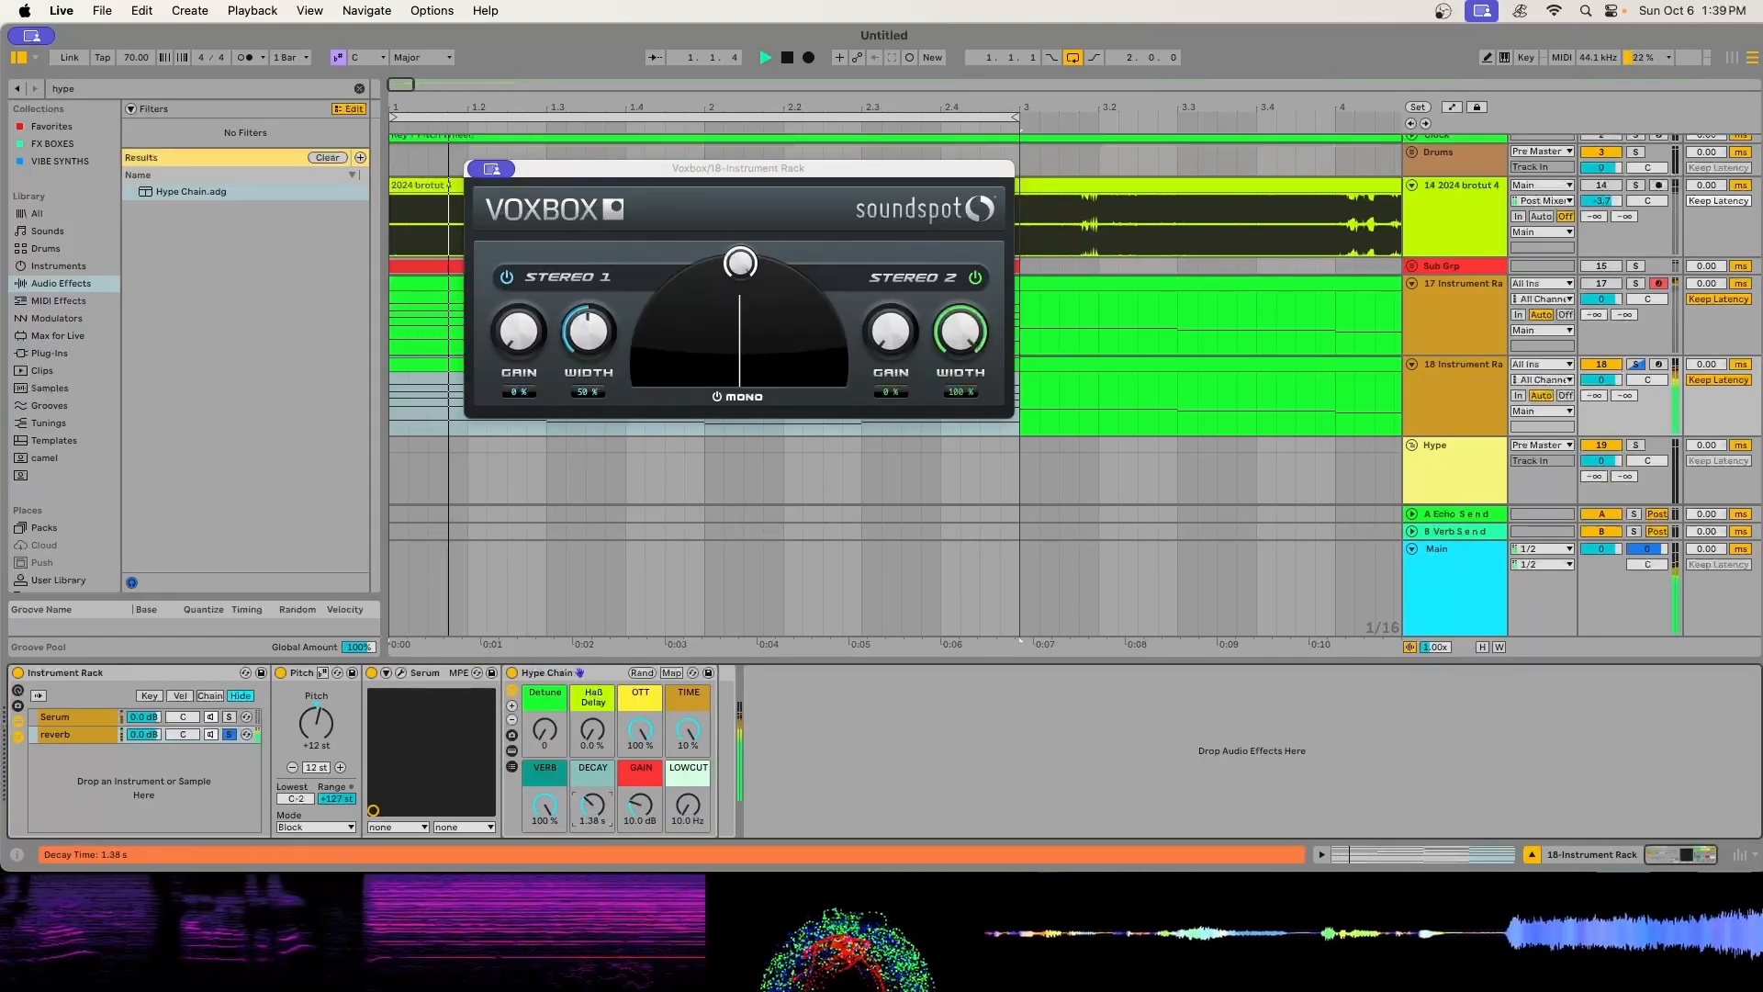